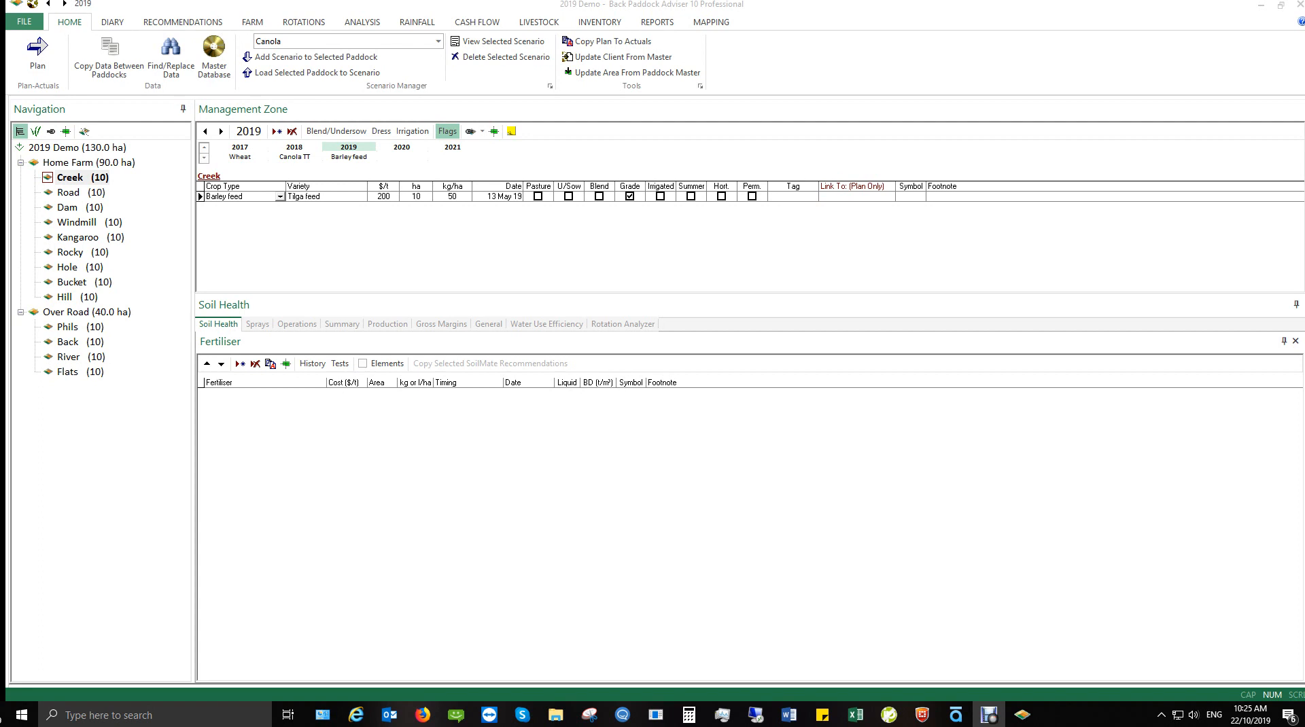
Step: Look through the client, farm and paddock levels of the 2019 Demo file, including Over Road, Kangaroo and Creek
left_click(604, 6)
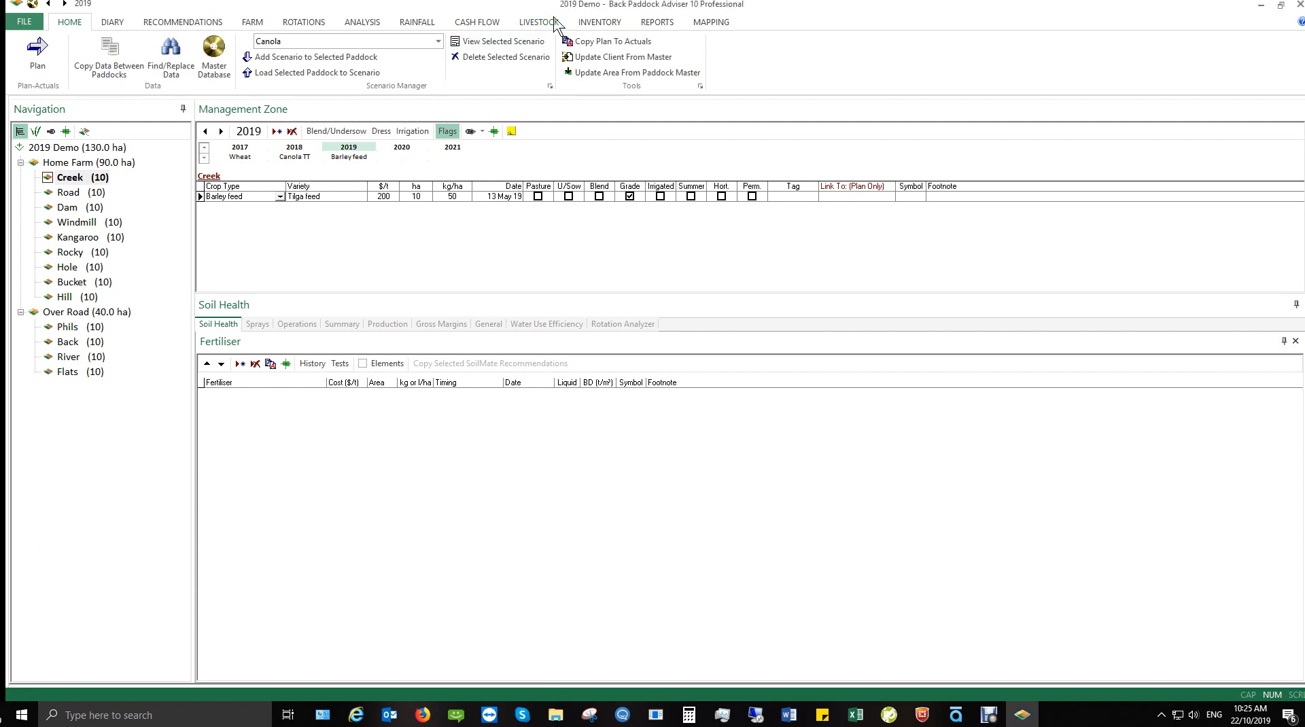
left_click(67, 208)
left_click(70, 149)
left_click(69, 164)
left_click(75, 313)
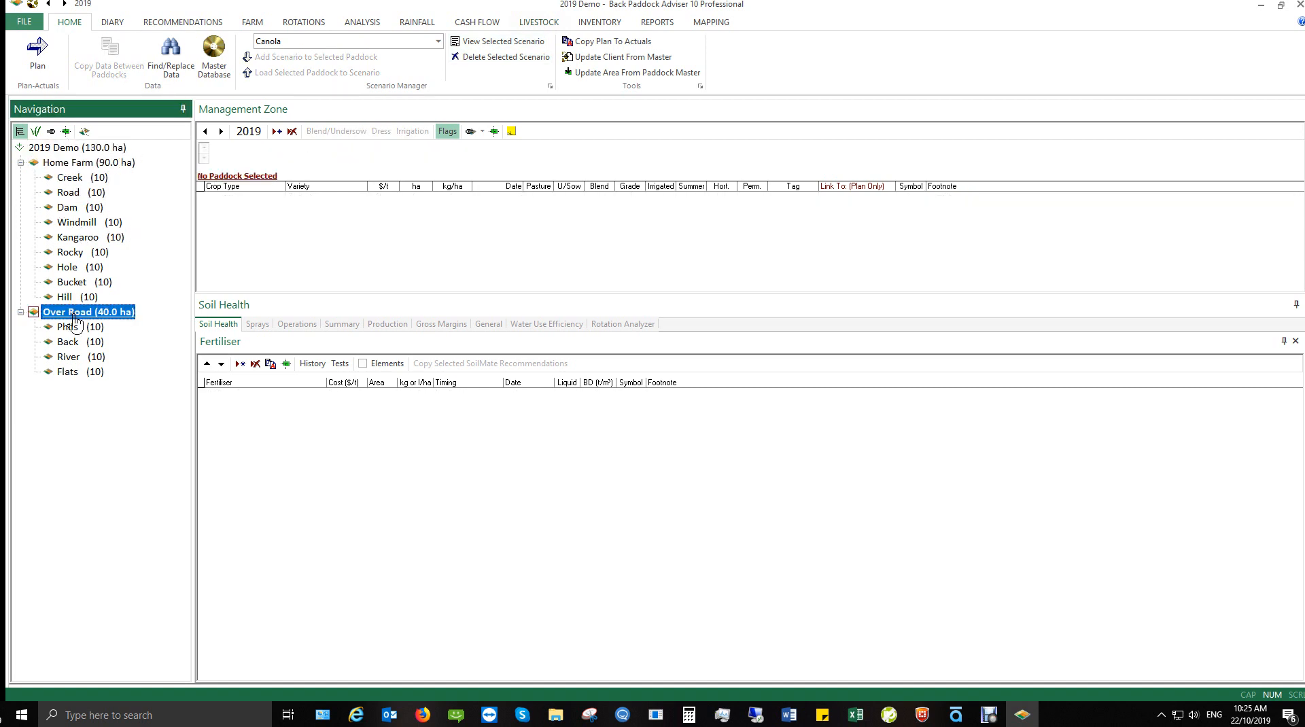
left_click(81, 237)
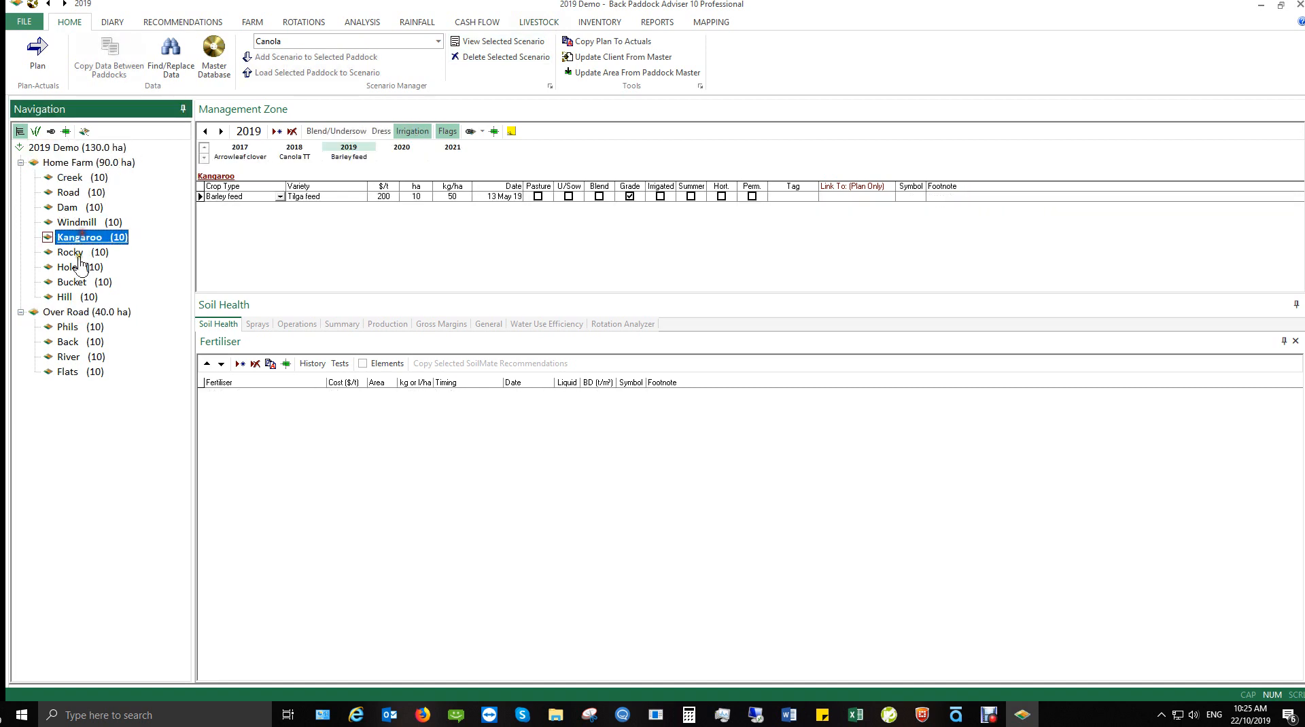
left_click(99, 178)
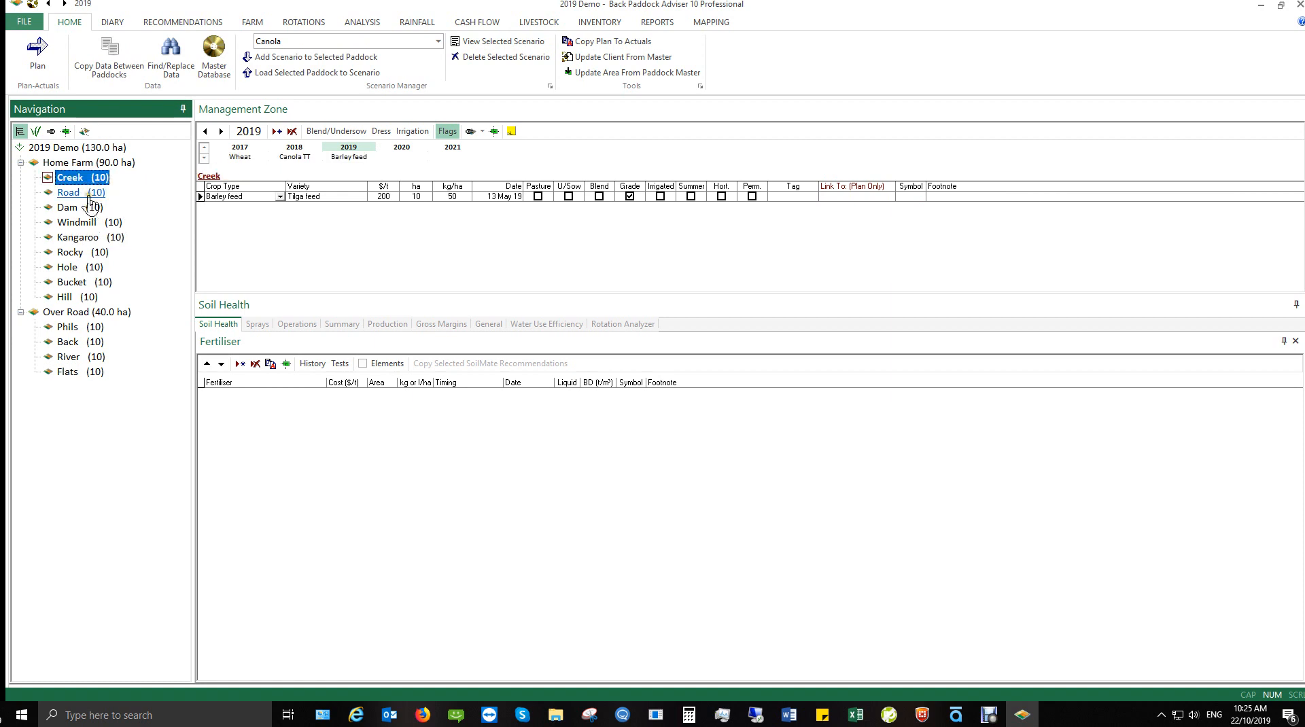
Step: Review the Road paddock's 2019 fertiliser, spray, operations and production records
left_click(90, 197)
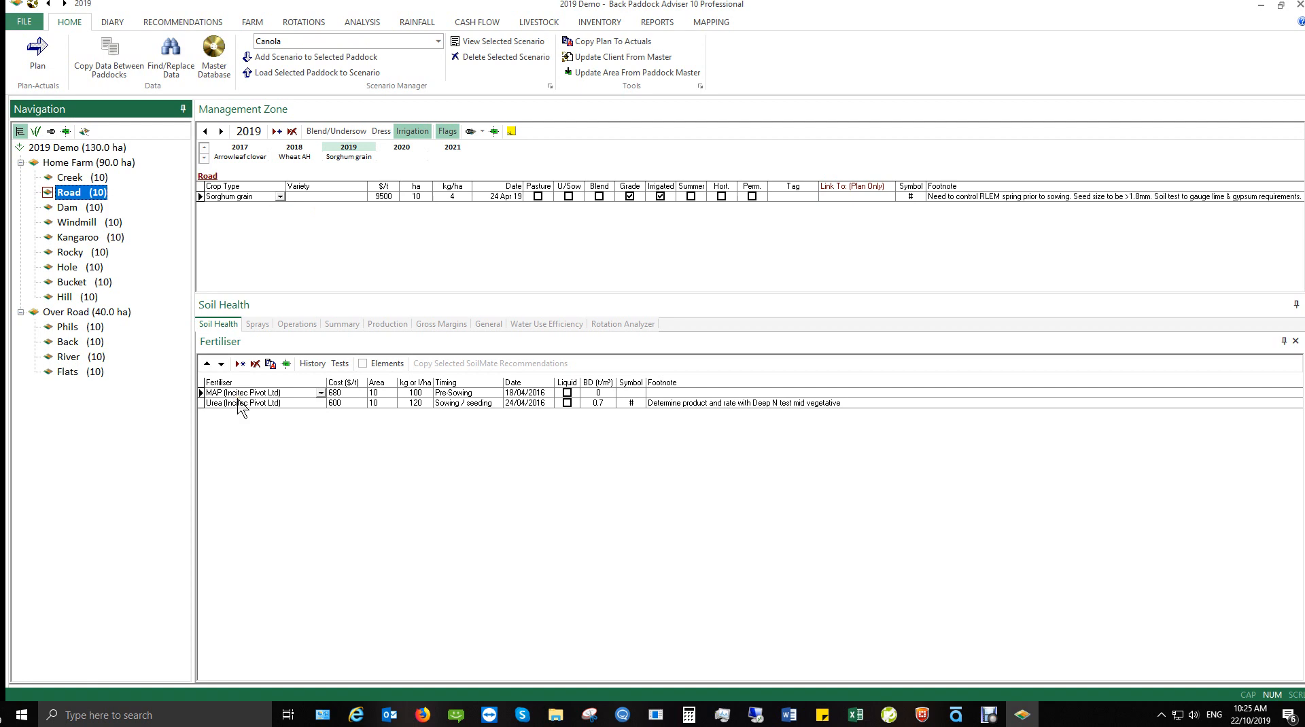
left_click(258, 325)
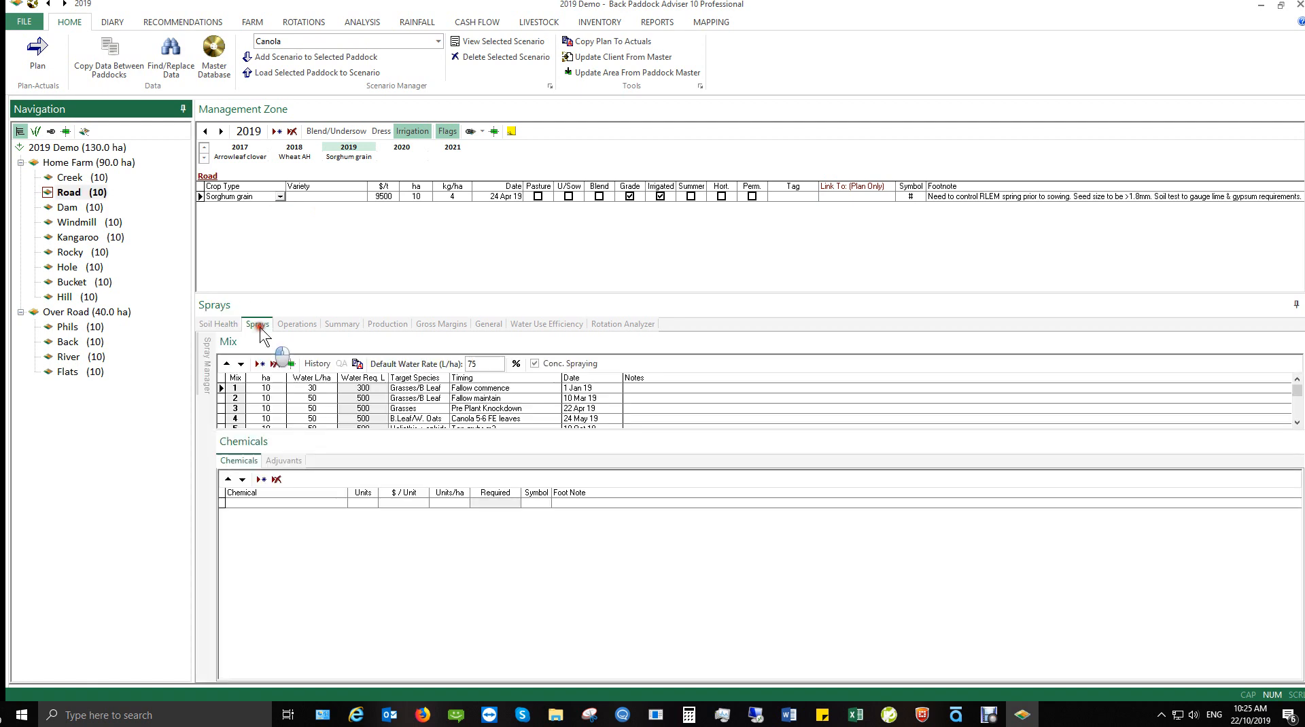
left_click(285, 324)
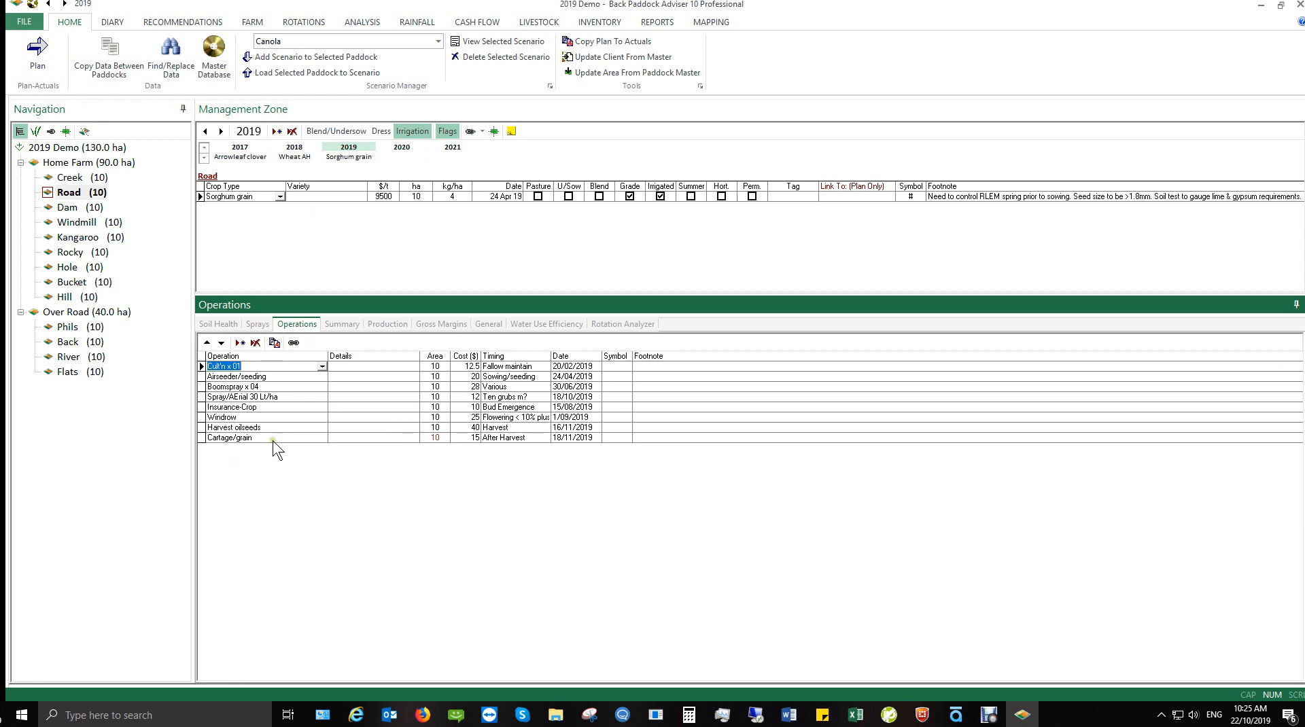
left_click(385, 324)
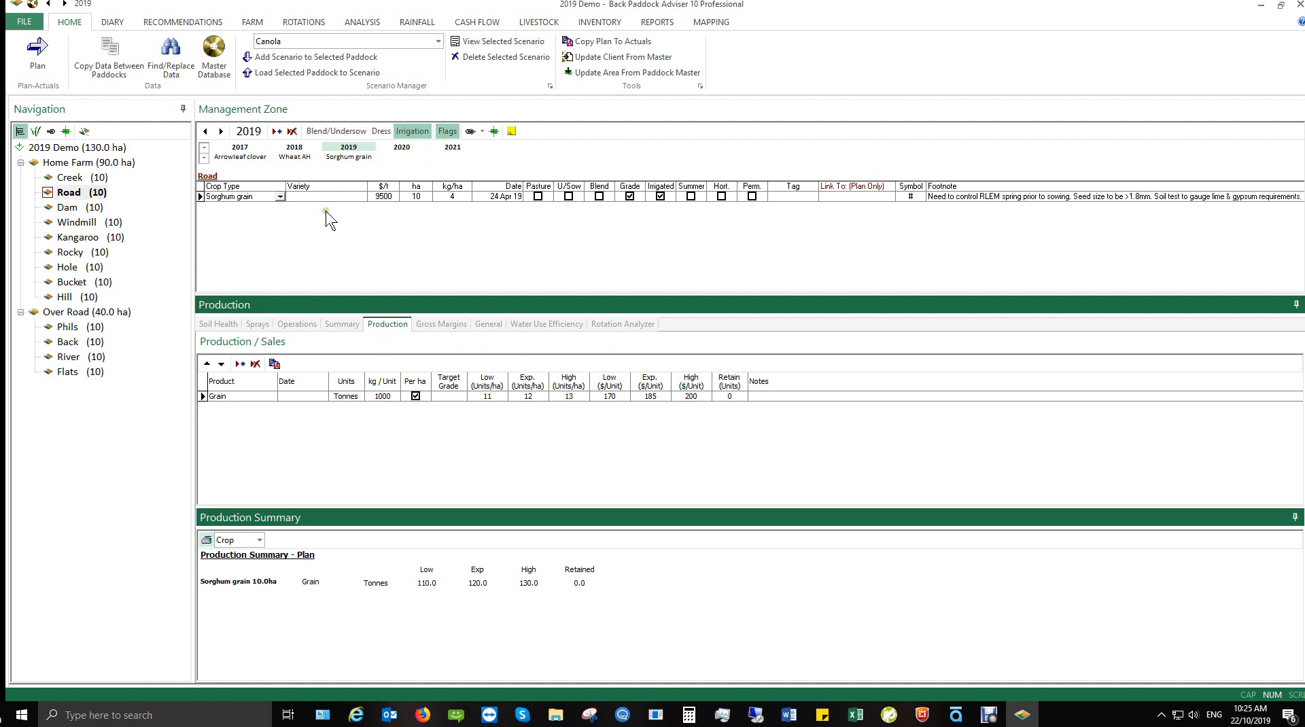
left_click(226, 325)
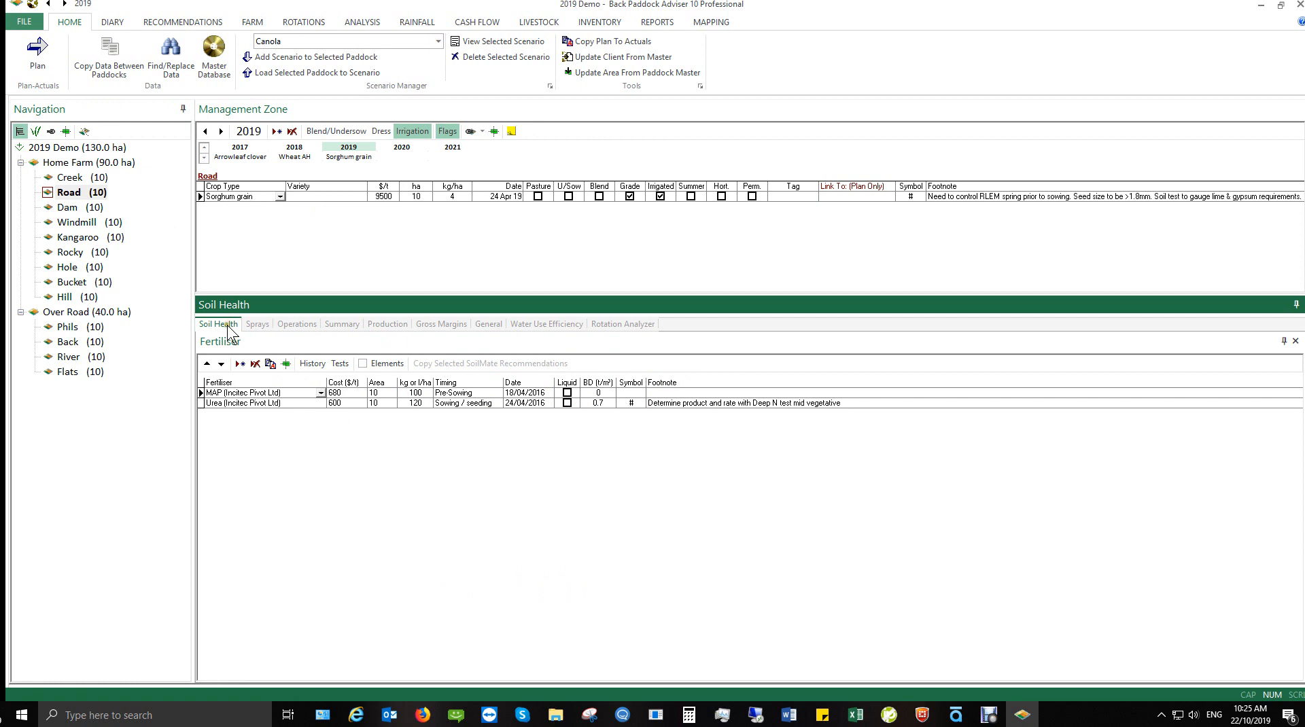
left_click(255, 324)
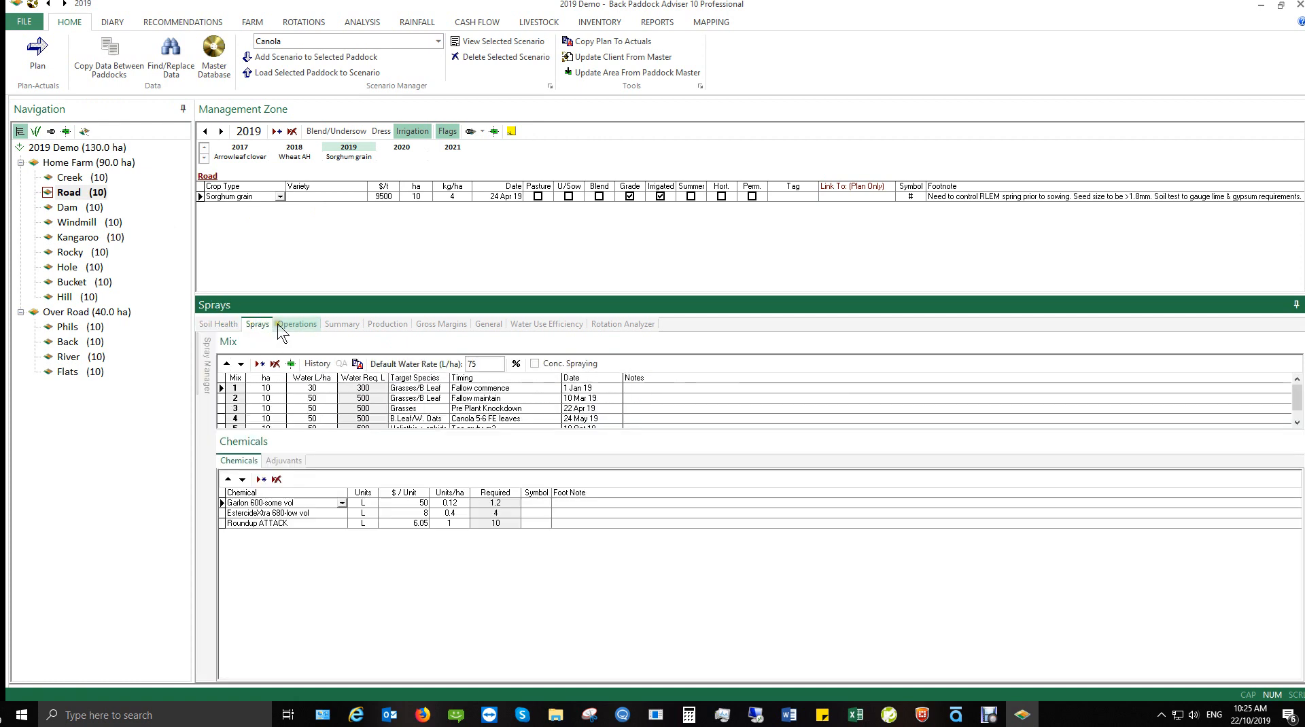
left_click(306, 326)
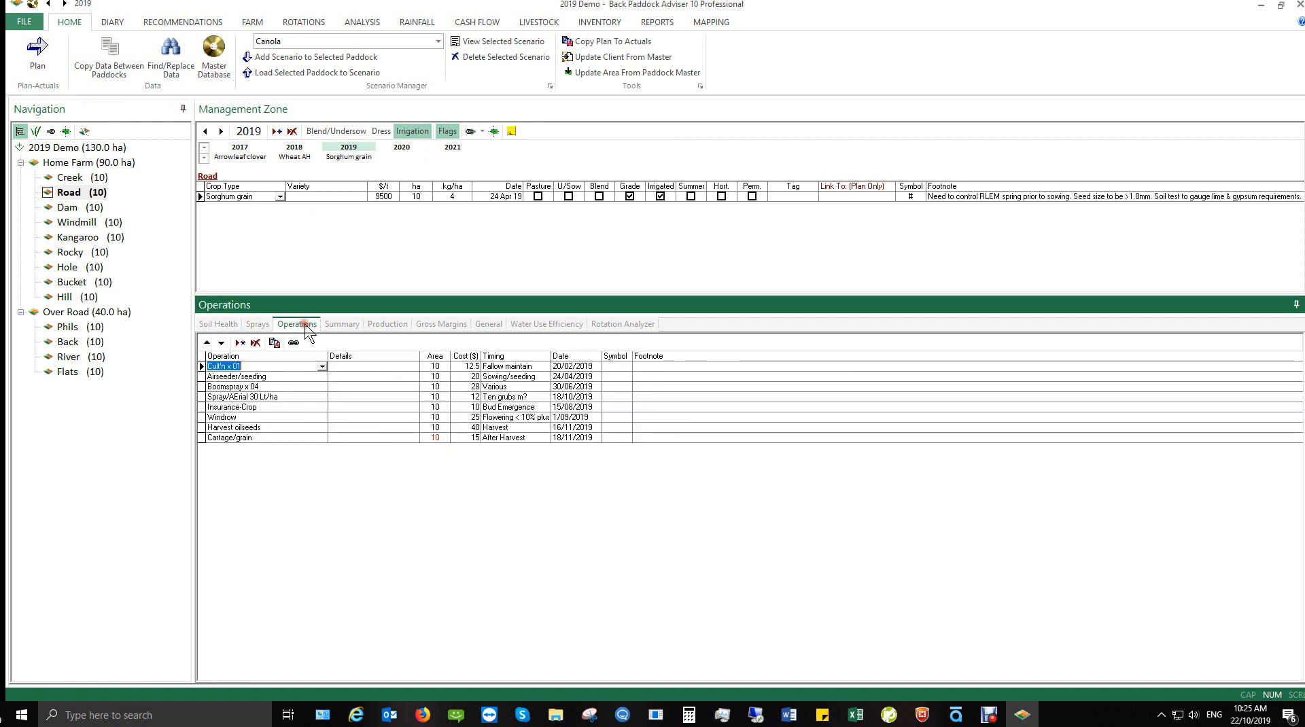
left_click(399, 326)
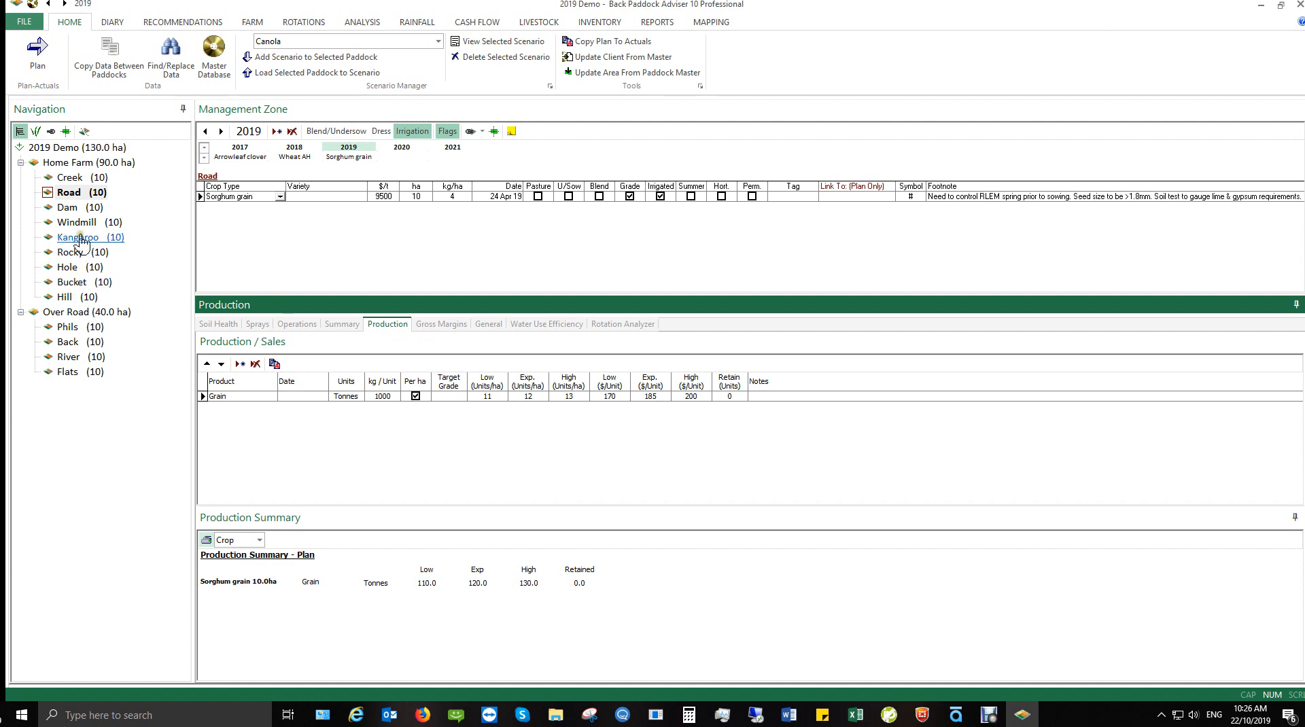
Step: Compare the Windmill paddock's 2018 and 2019 crop records, and check the soil health records of Kangaroo and Dam
left_click(72, 178)
left_click(76, 223)
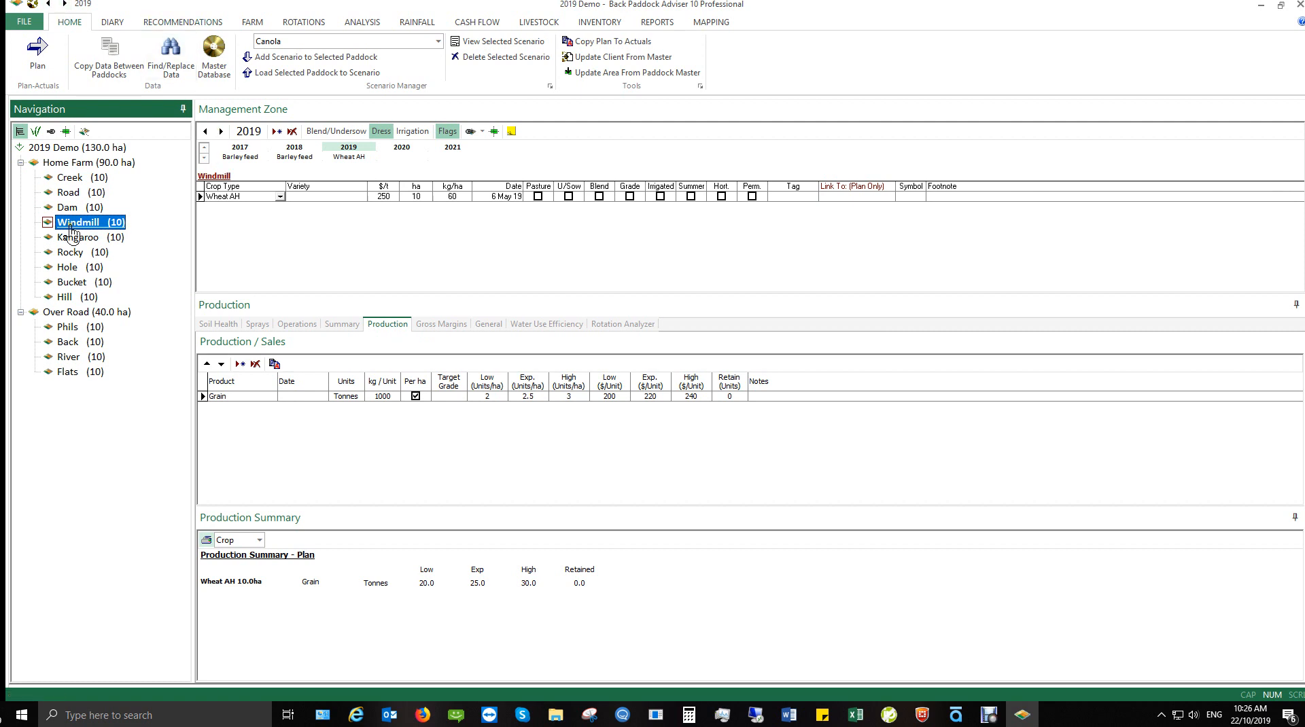
left_click(205, 132)
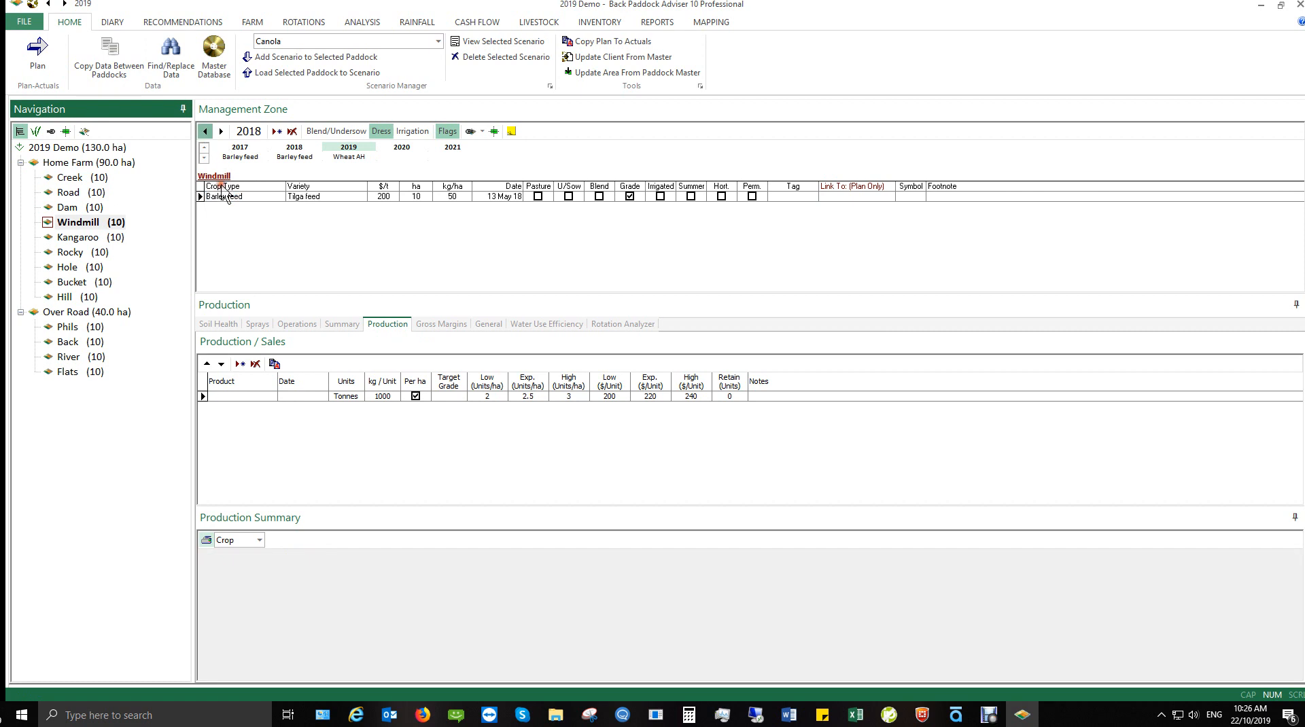
left_click(224, 196)
left_click(221, 131)
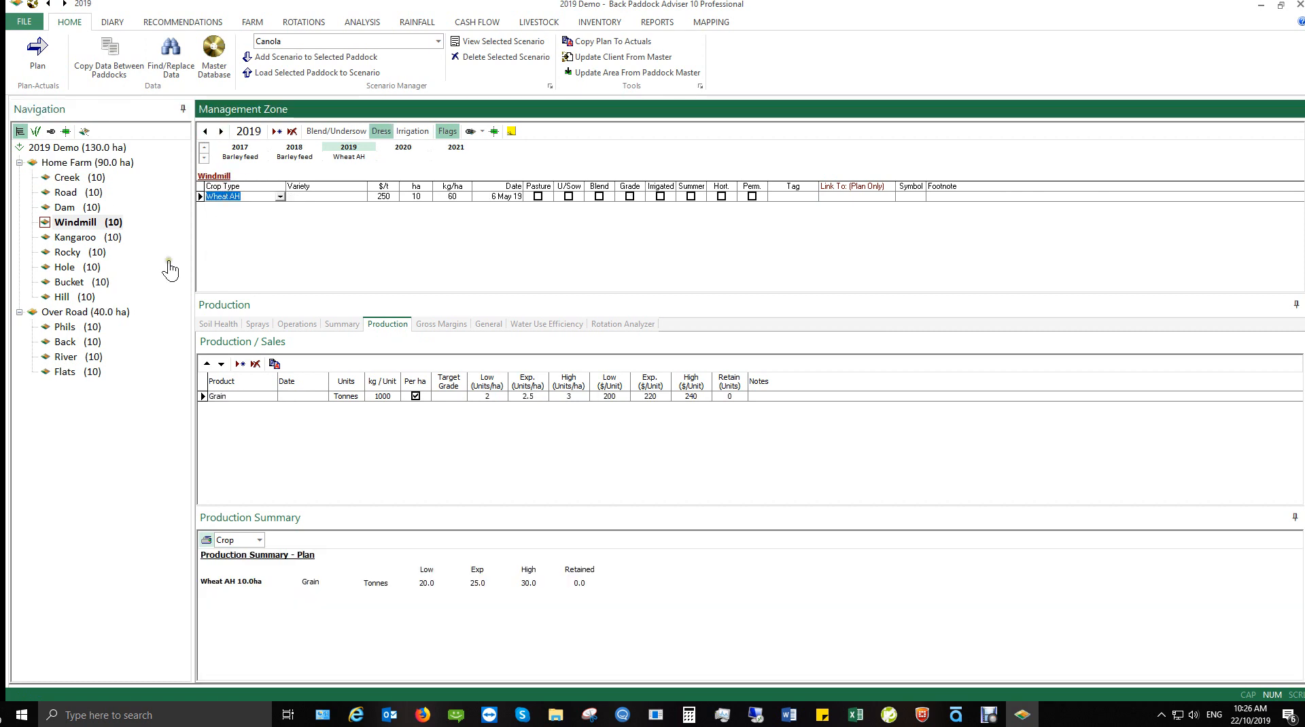
left_click(218, 324)
left_click(78, 238)
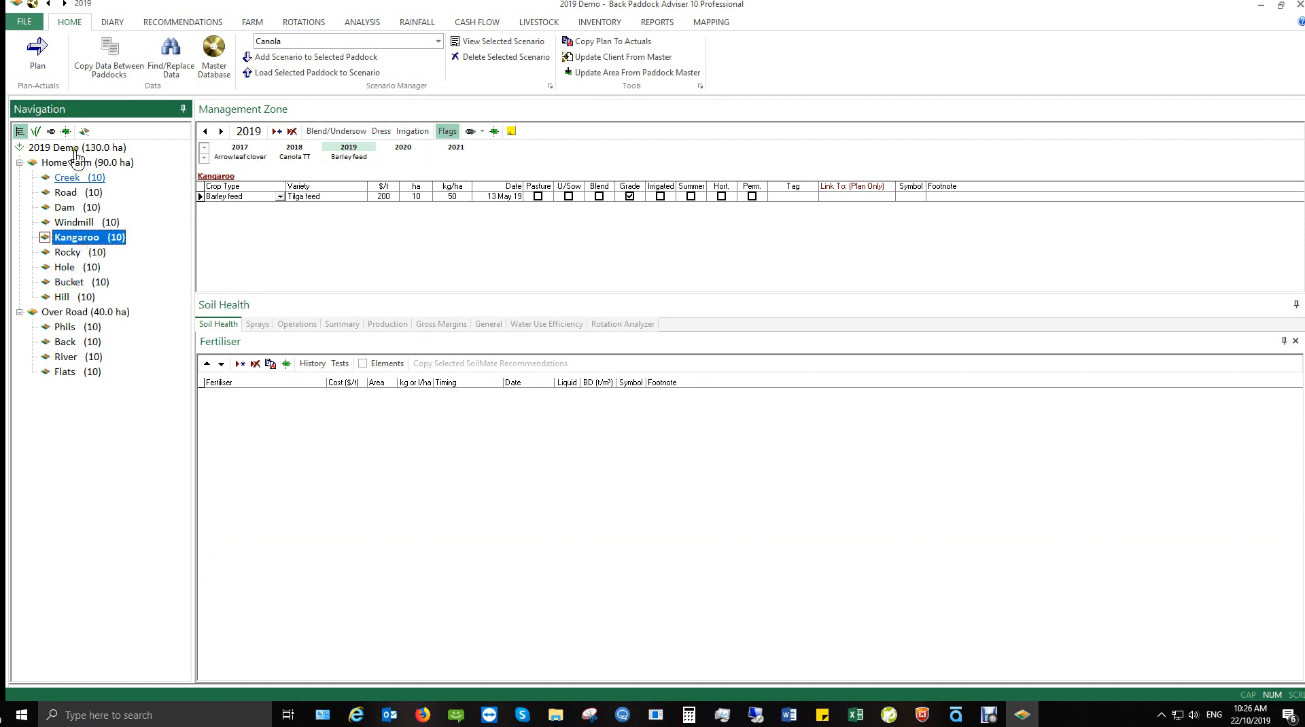
left_click(68, 208)
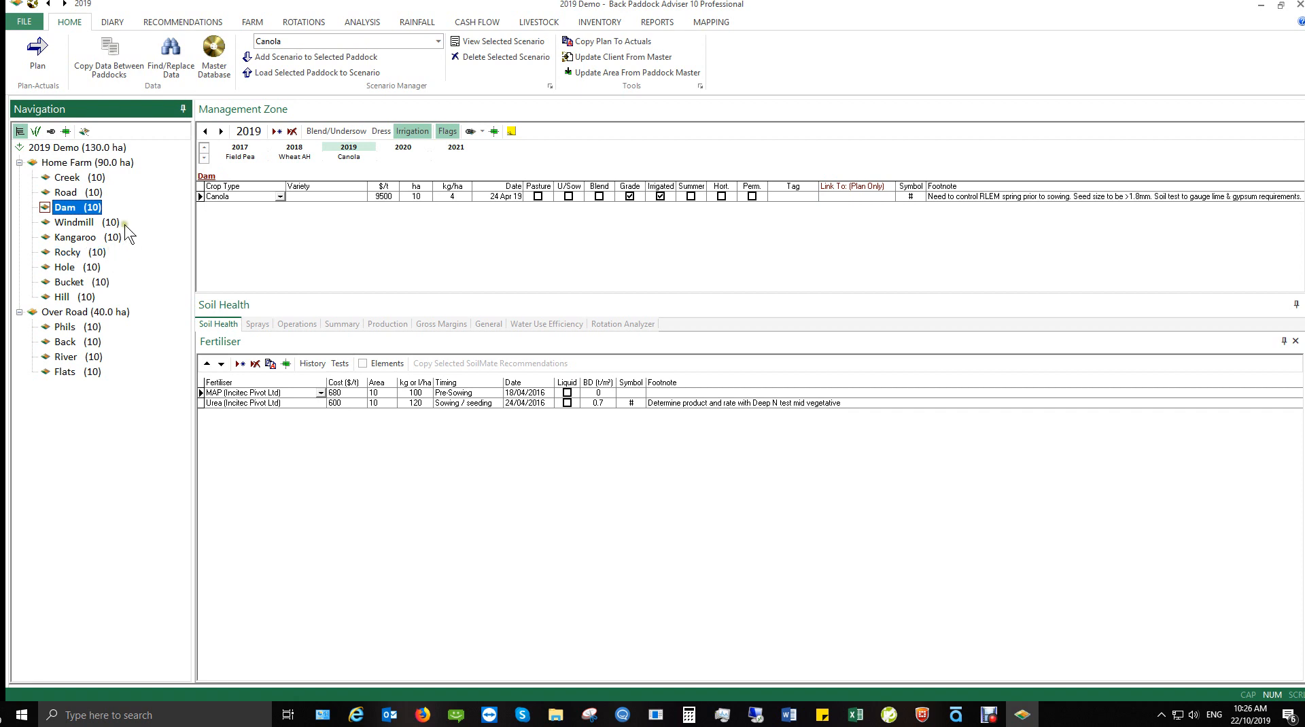
Step: Examine the Home Farm paddock list with its boundary and arable map columns shown, and return to the paddock records
left_click(251, 26)
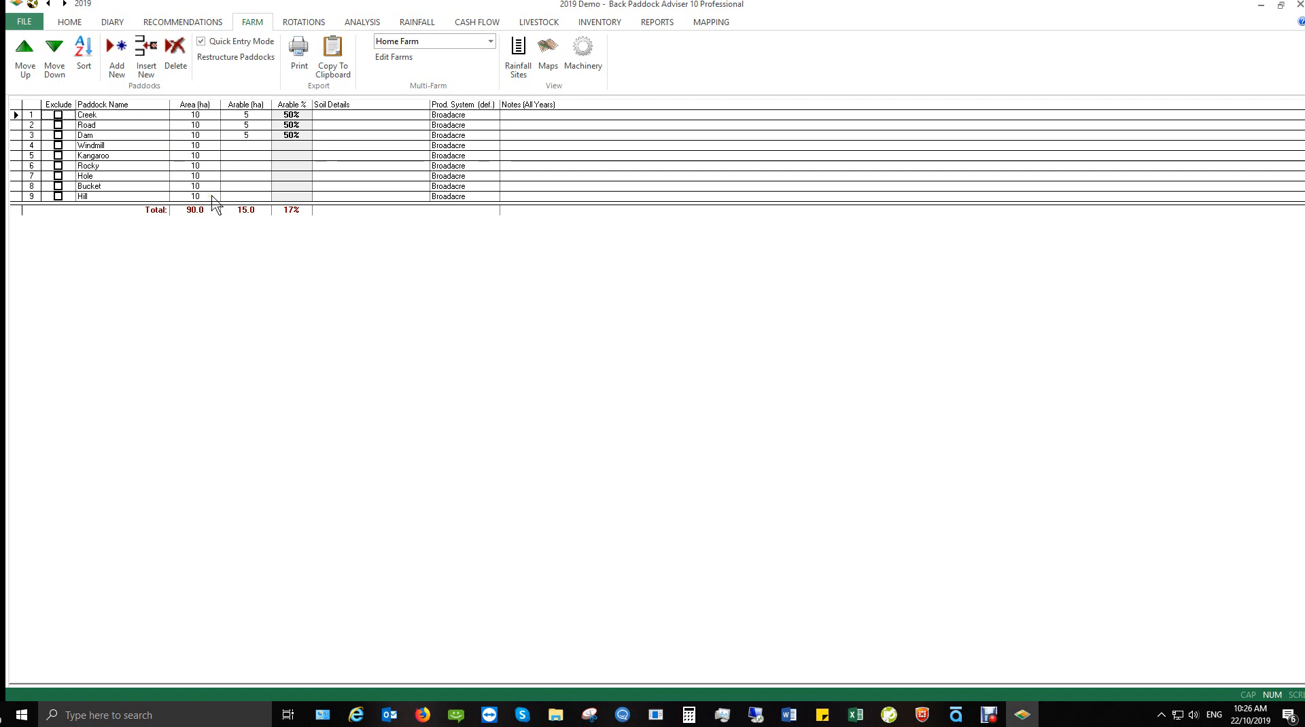
left_click(560, 68)
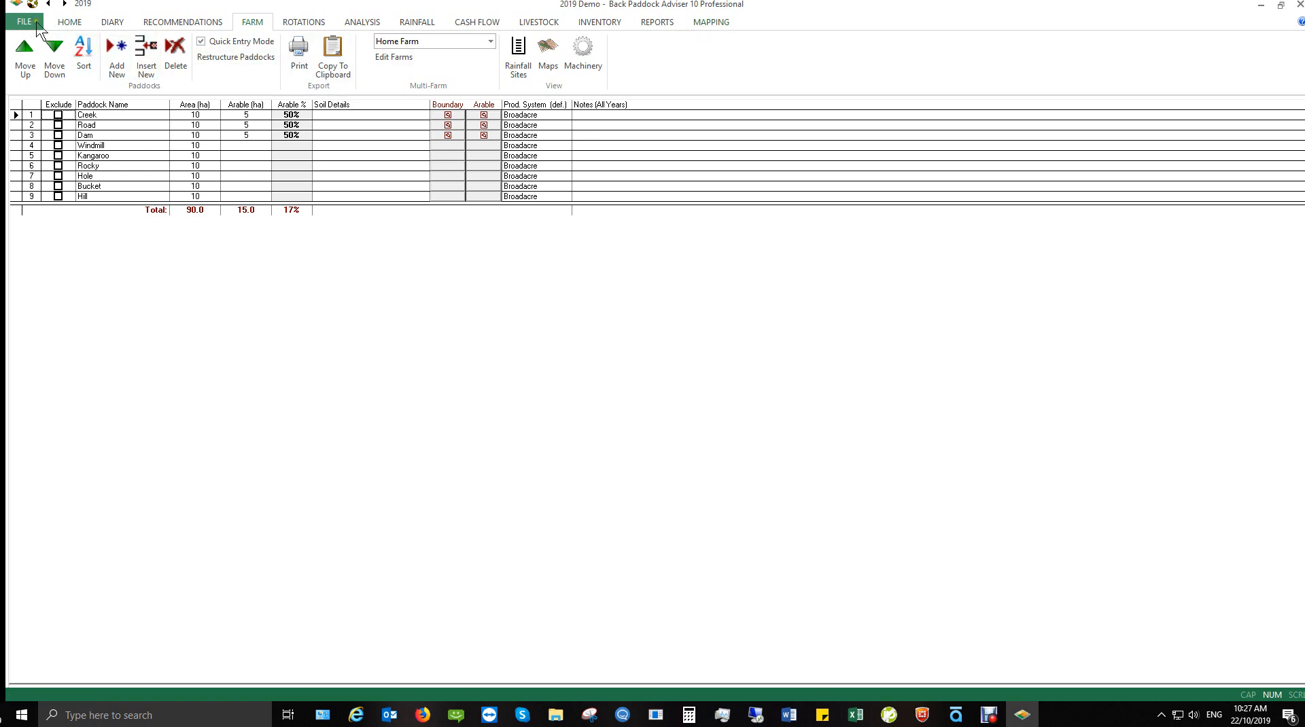
left_click(63, 23)
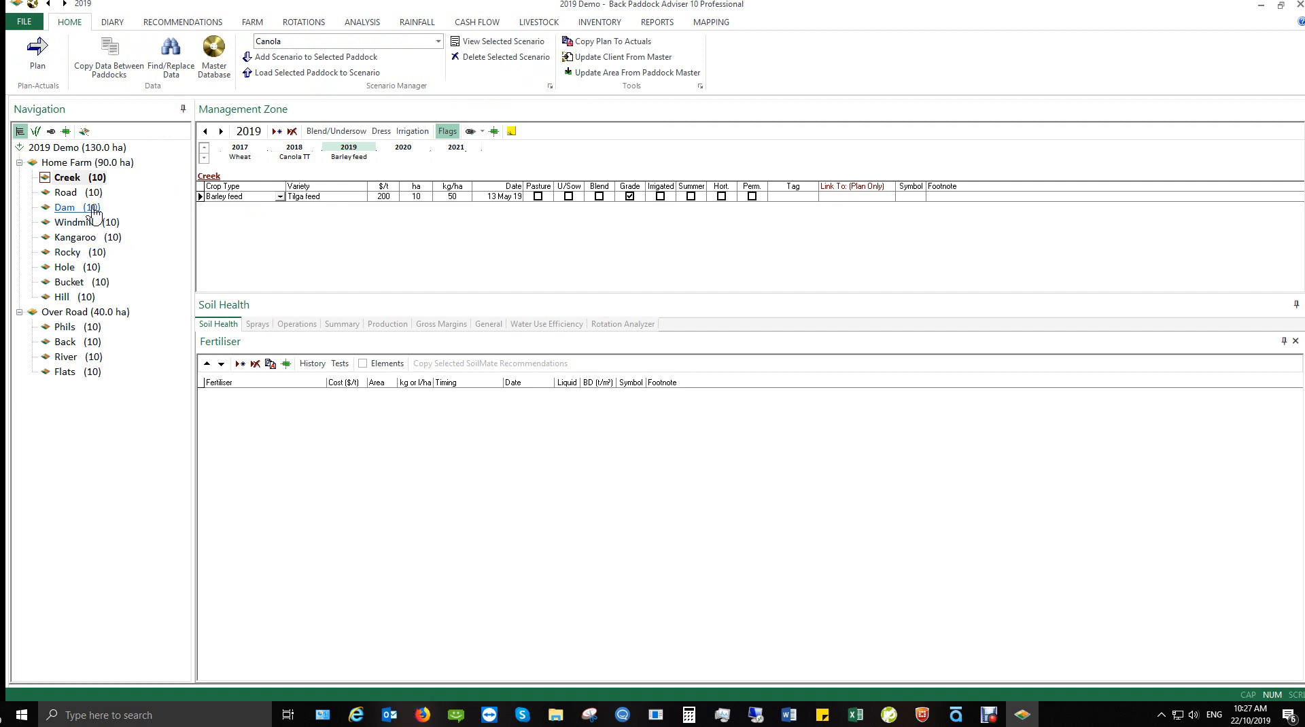
Step: Close the 2019 Demo file and create a new client file named File Name in the Clients folder
left_click(24, 21)
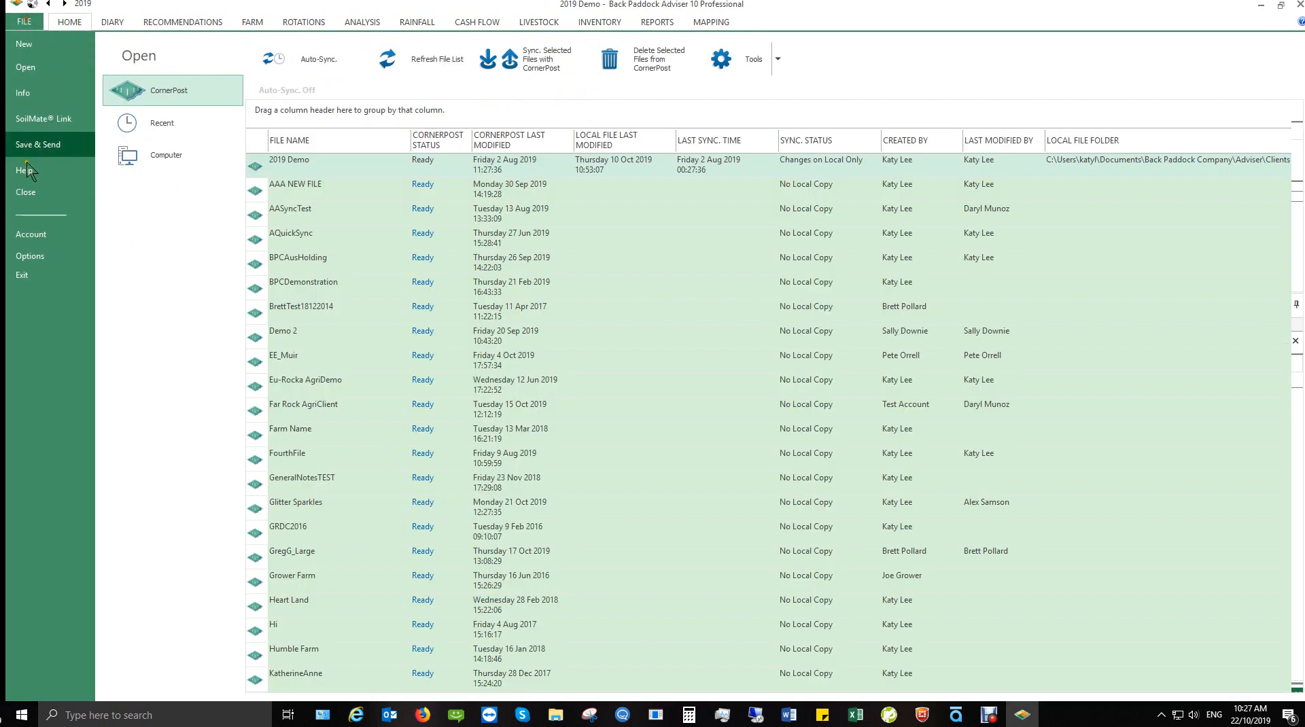
left_click(33, 197)
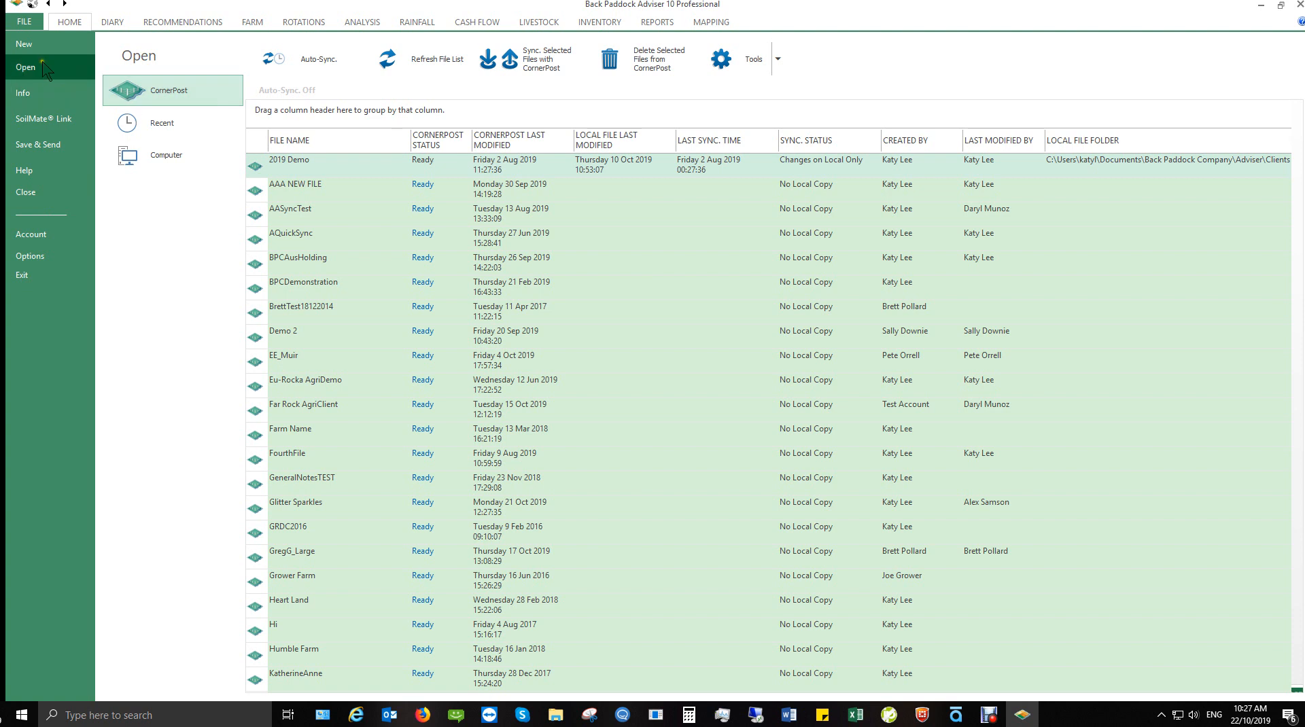
left_click(28, 46)
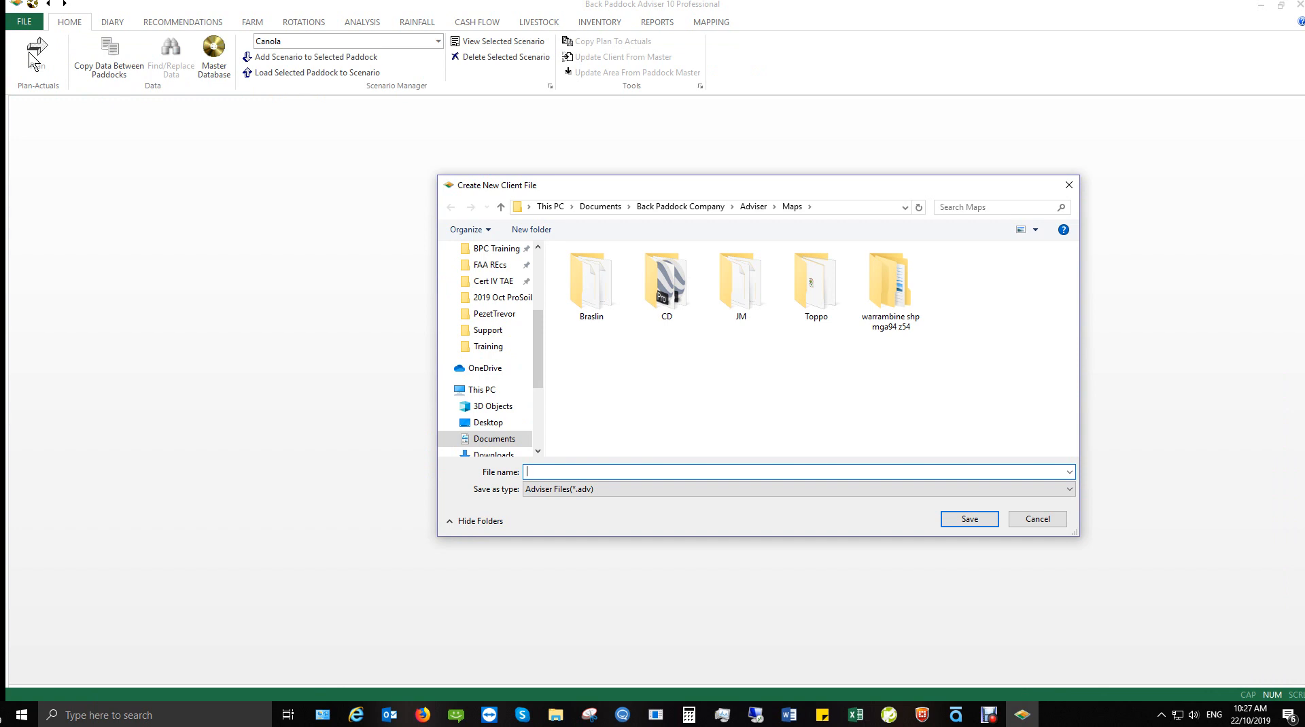
left_click(747, 207)
double_click(583, 269)
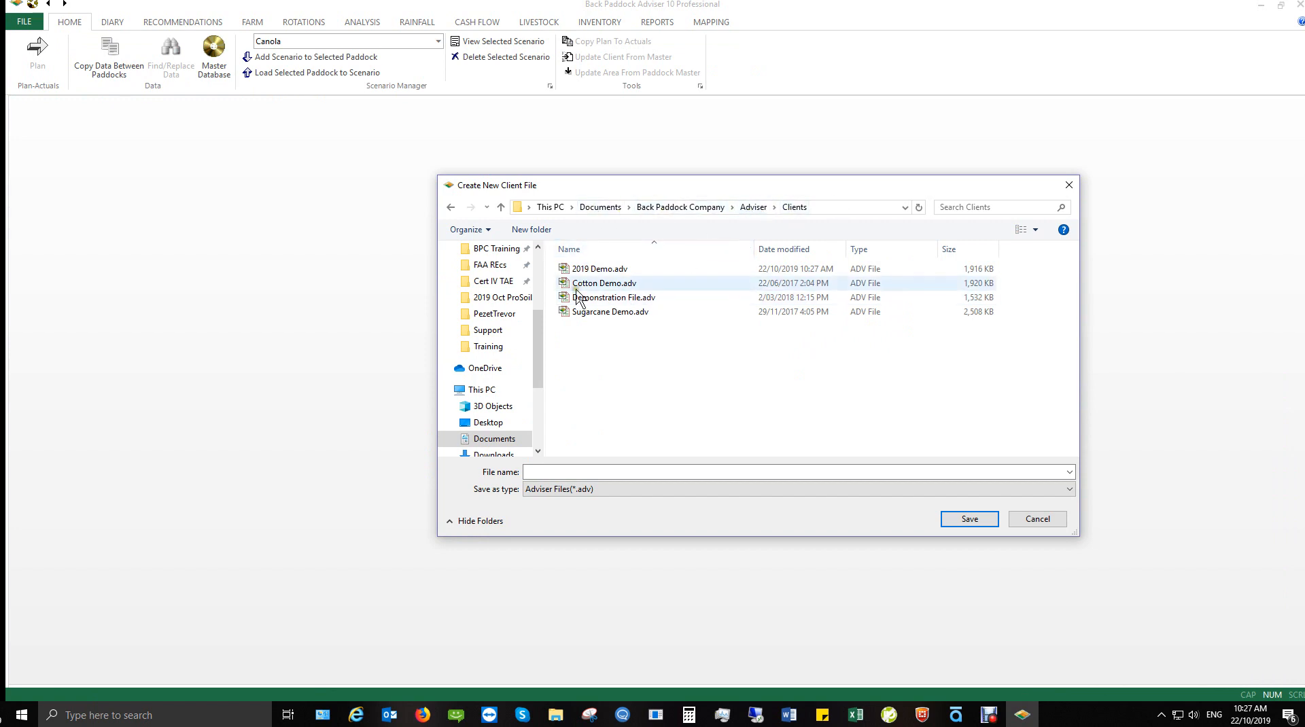
left_click(583, 471)
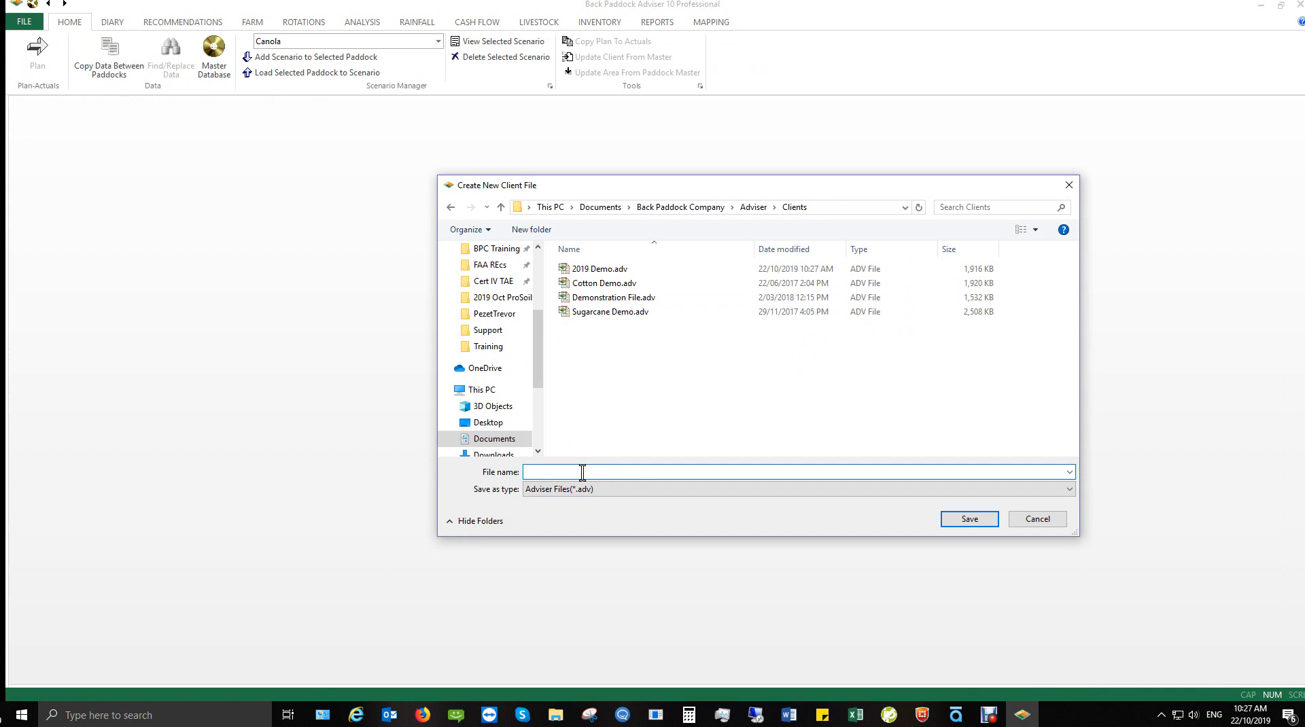
type("File Name")
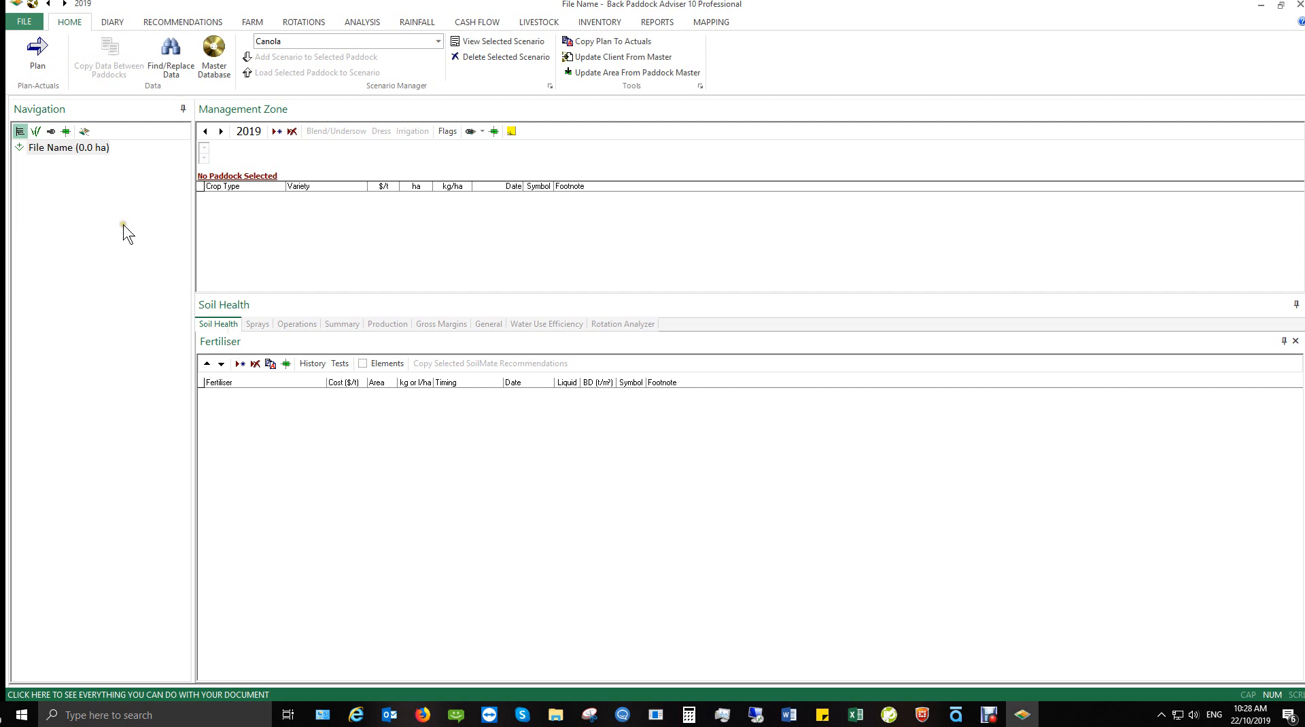
Step: Rename the new file's default farm as Farm 1 and add a second farm named Farm 2
left_click(98, 148)
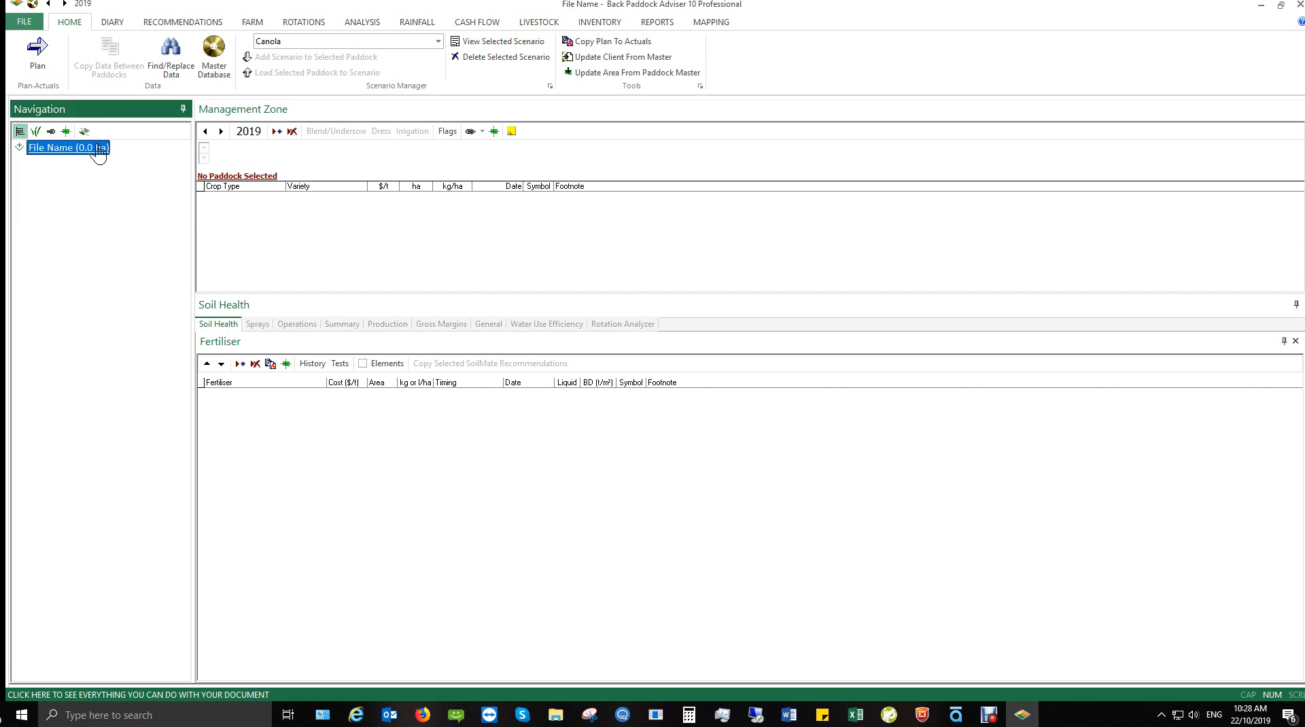
left_click(251, 22)
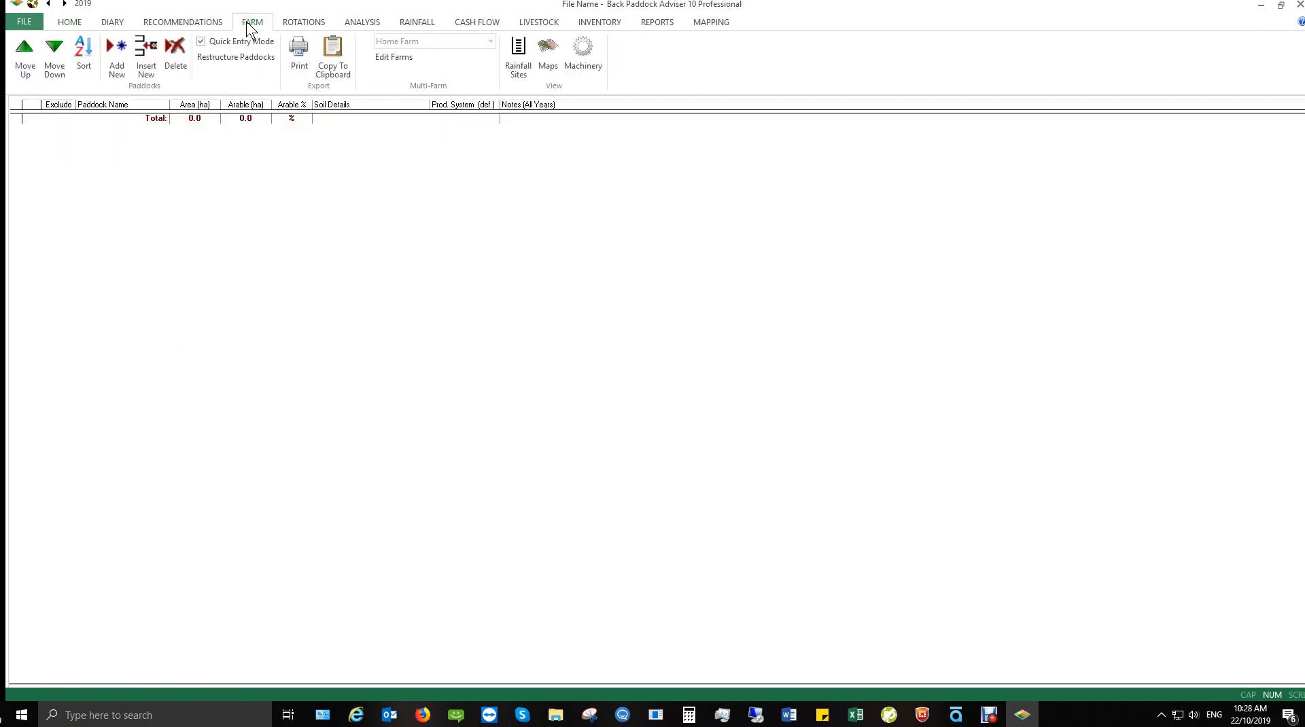
left_click(384, 59)
left_click(561, 307)
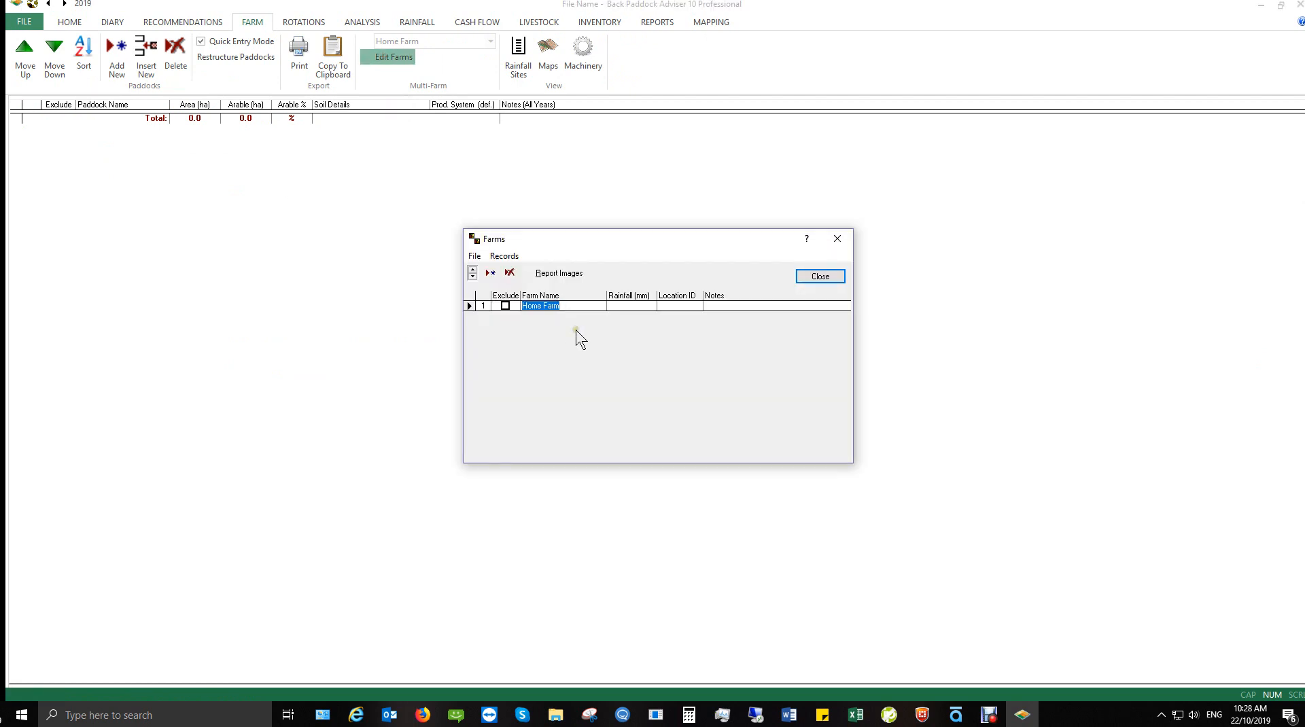
type("Farm 1")
left_click(489, 273)
type("Farm 2")
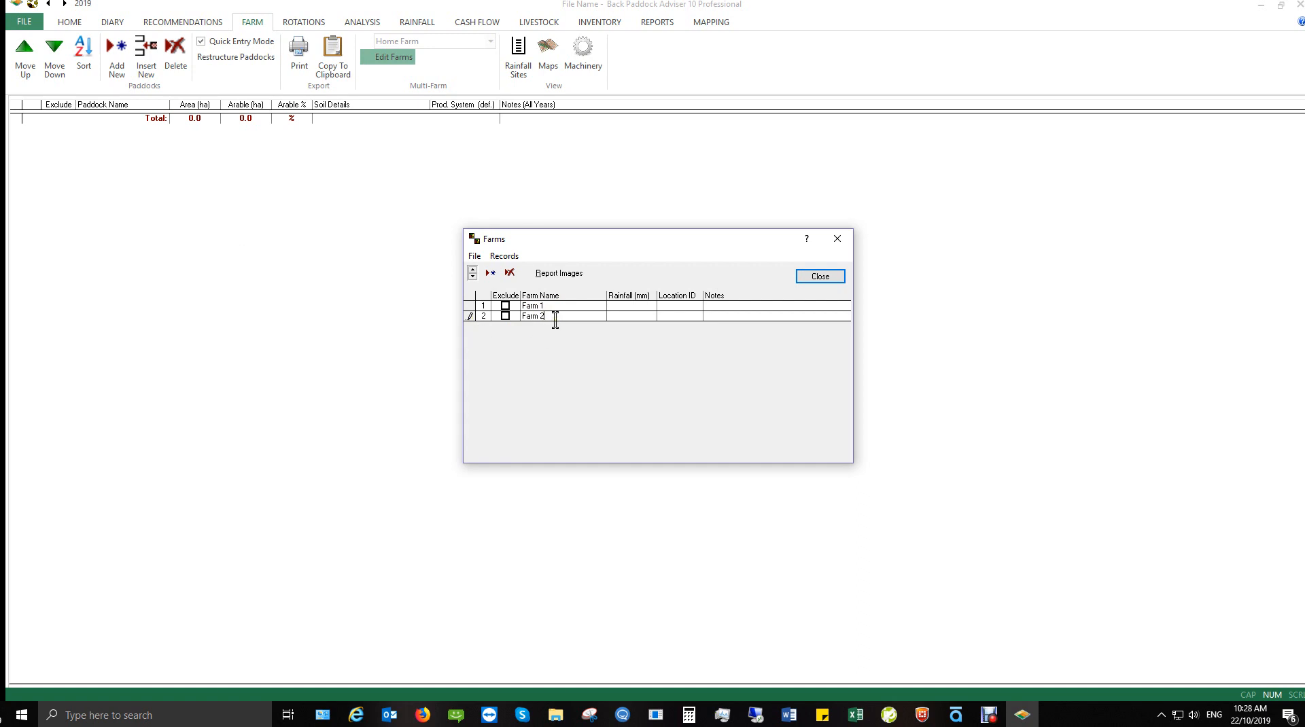
key("Up")
left_click(843, 243)
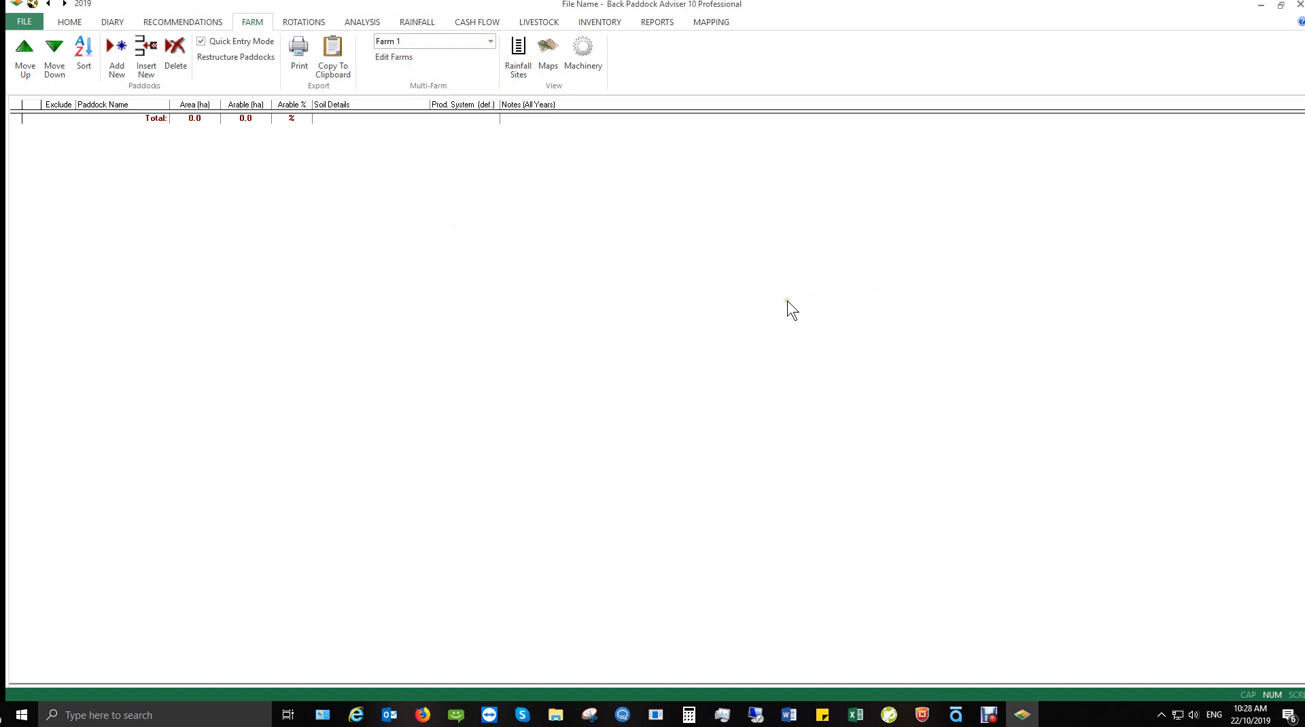
Step: Add a paddock named Wood with an area of 120 ha to Farm 1
left_click(427, 41)
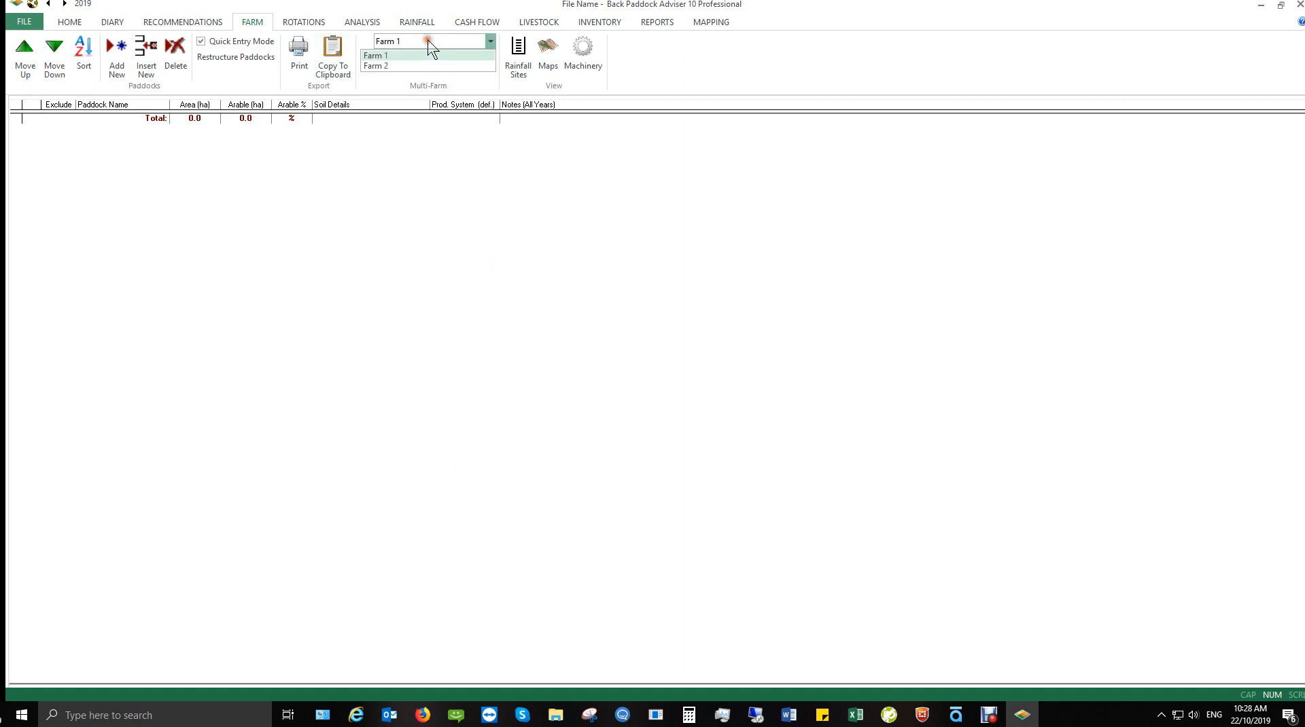
left_click(423, 56)
left_click(429, 42)
left_click(429, 62)
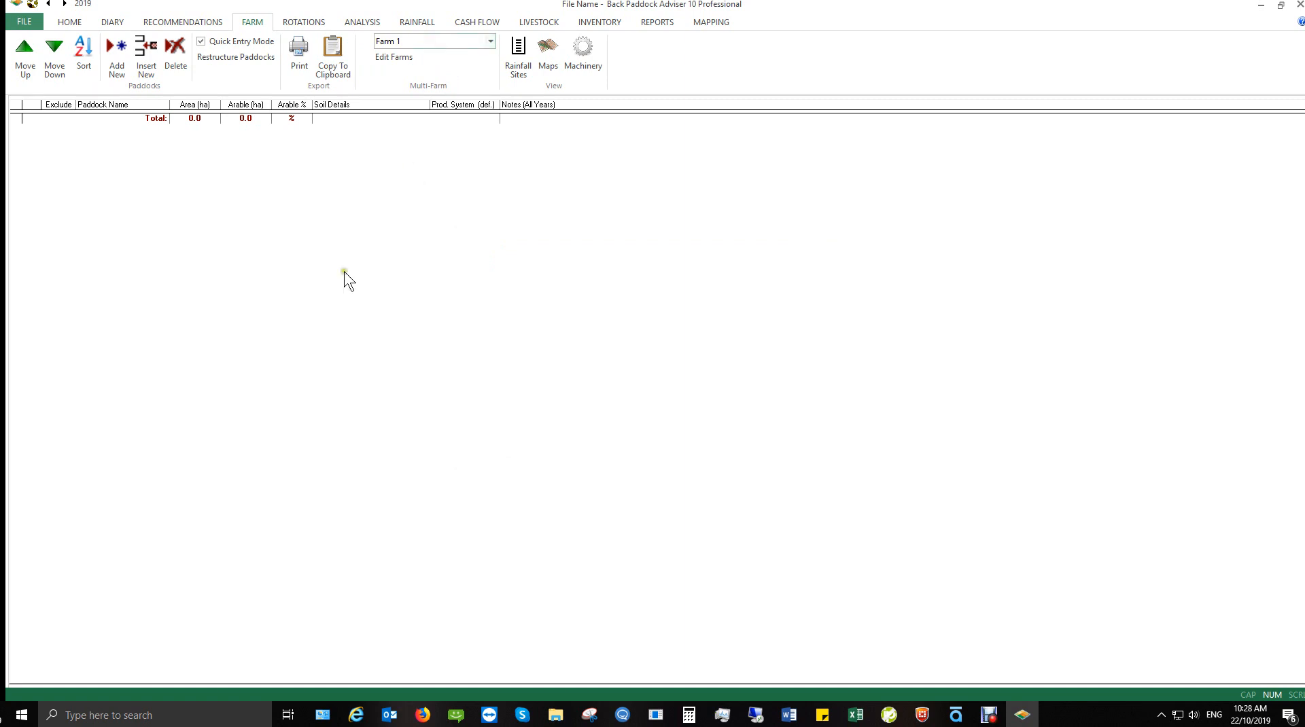
left_click(117, 65)
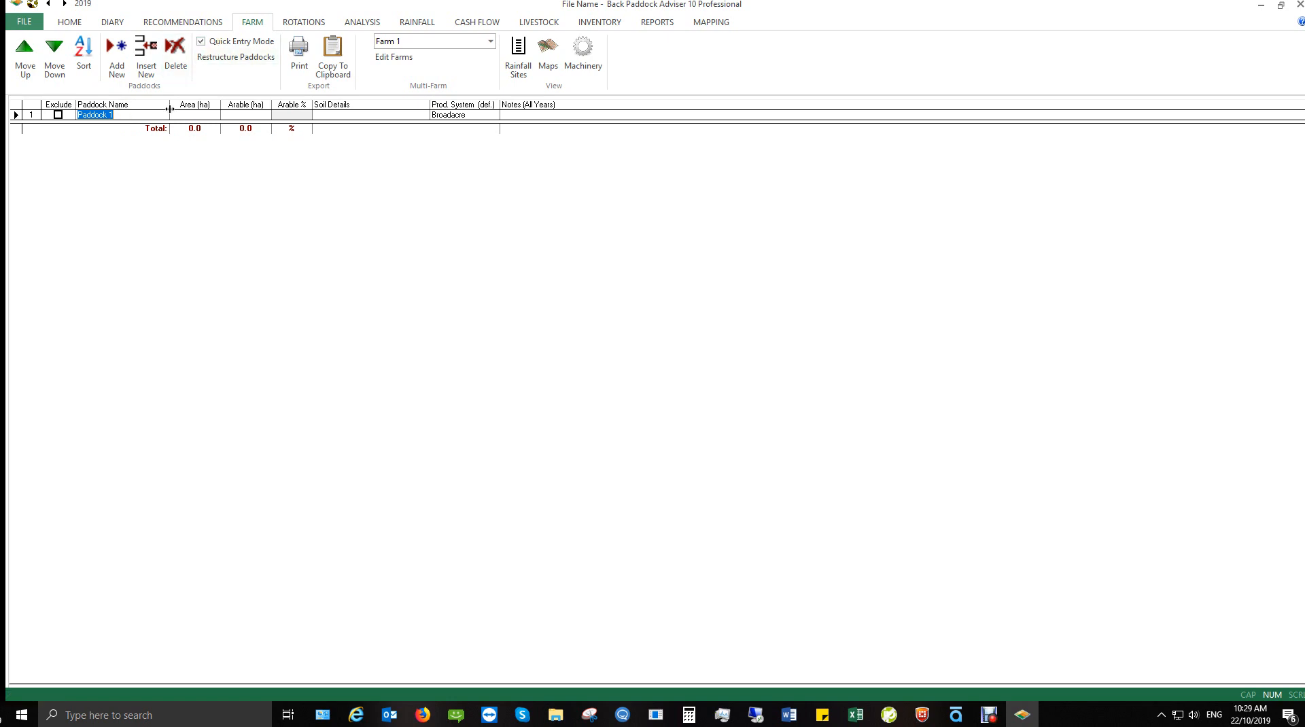
type("Wood")
key("Return")
type("120")
key("Return")
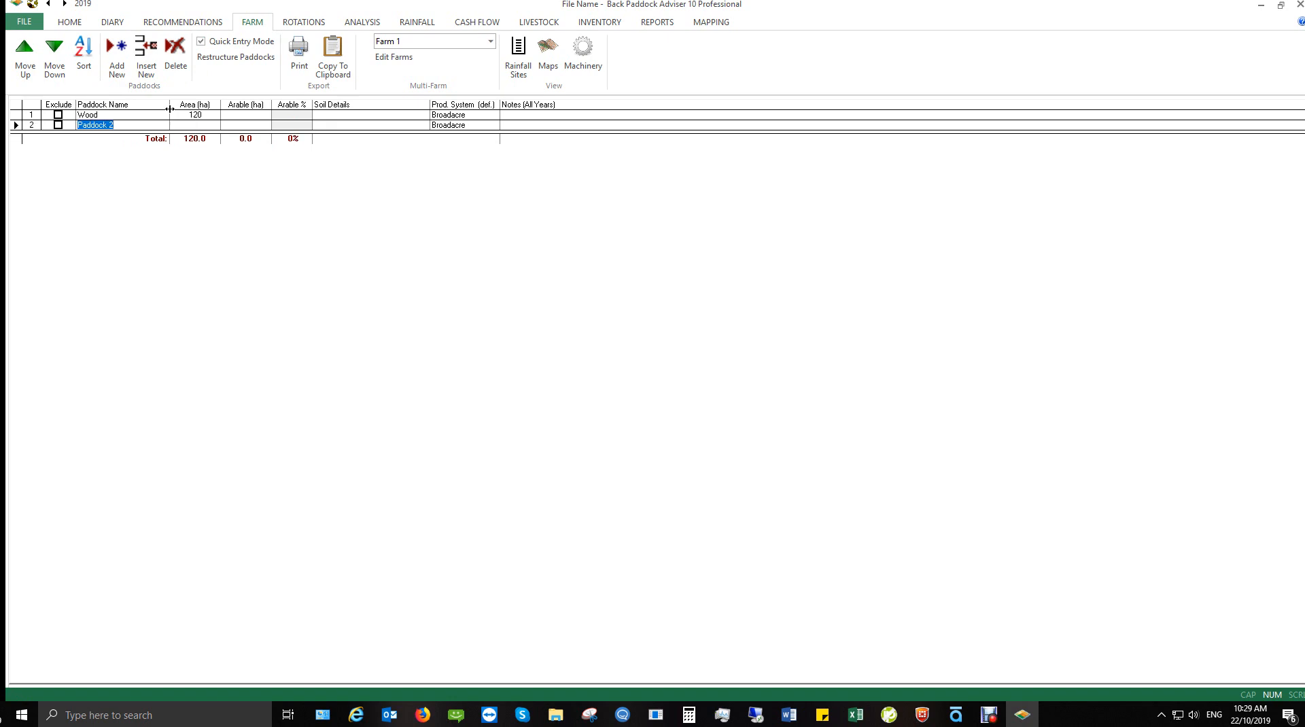
Step: Add the paddocks Timber with 200 ha, Fern with 56 ha and Tree with 40 ha to Farm 1
type("Timber")
key("Tab")
type("200")
key("Return")
type("Fern")
key("Return")
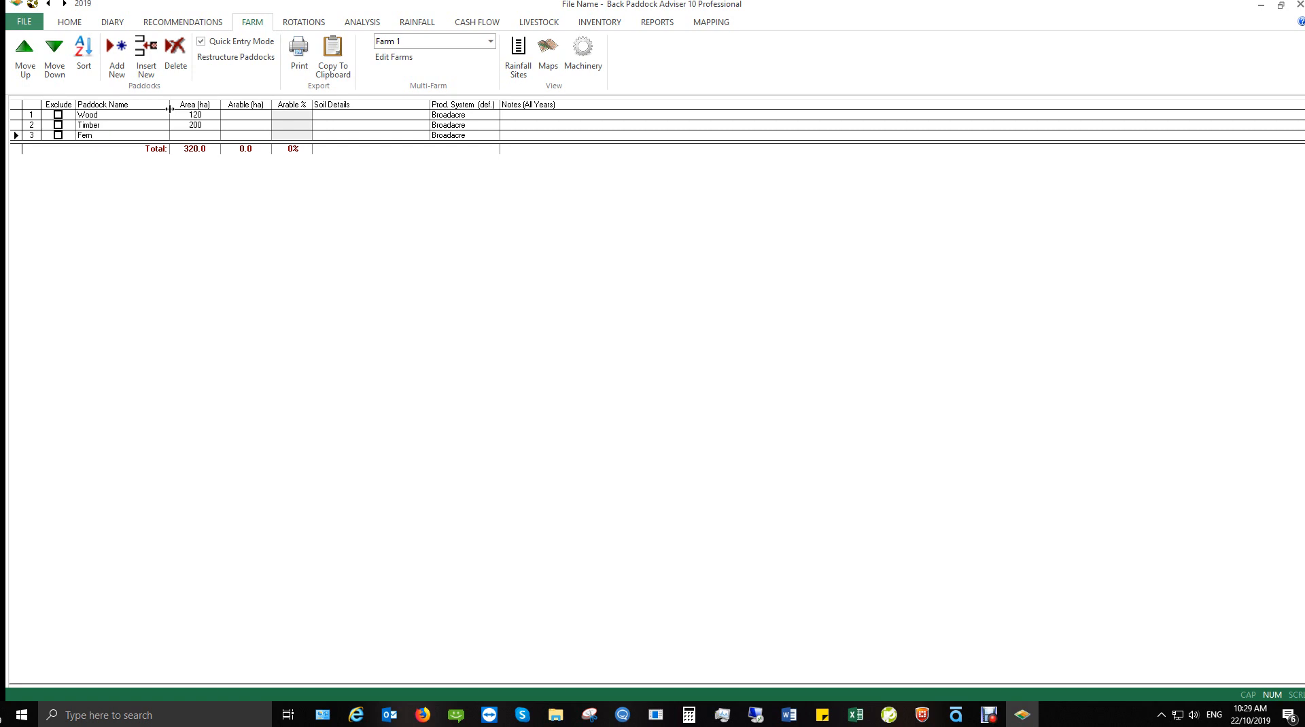
type("56")
key("Return")
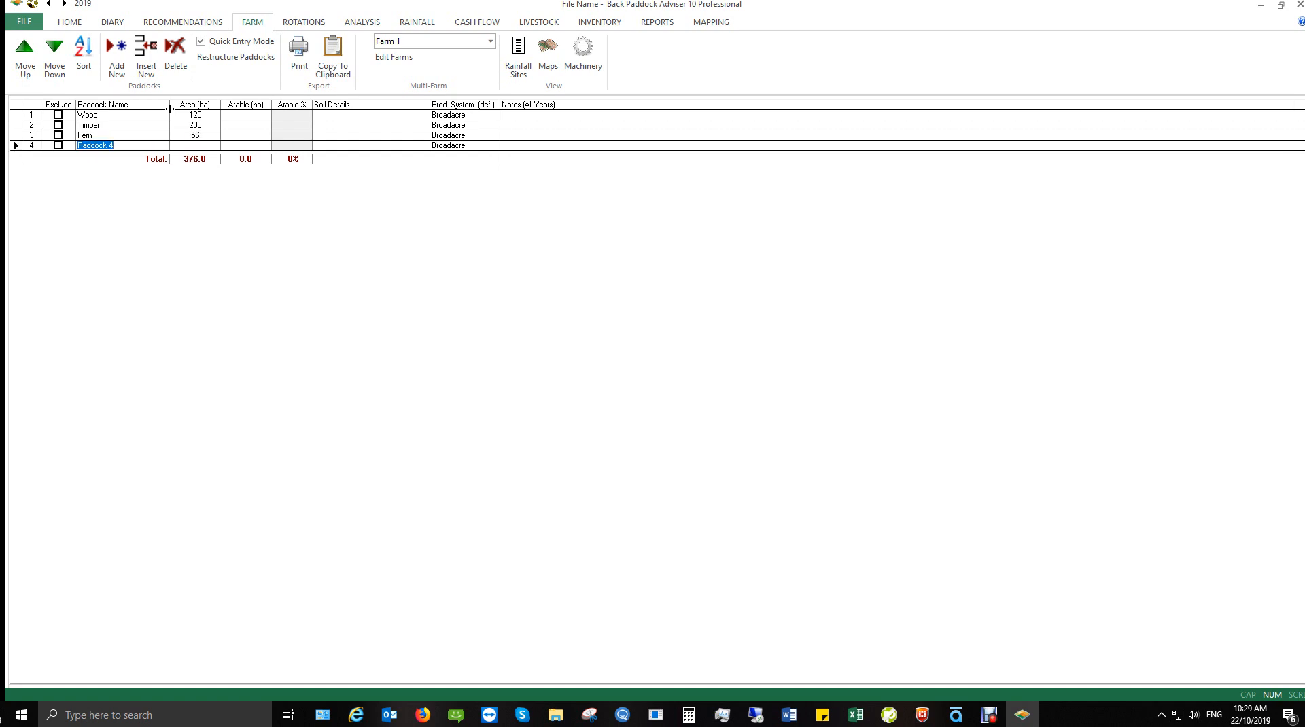
type("Tree")
type("40")
left_click(158, 126)
Step: Switch to Farm 2 and add the paddocks Pink with 100 ha and Purple with 120 ha
left_click(479, 43)
left_click(469, 65)
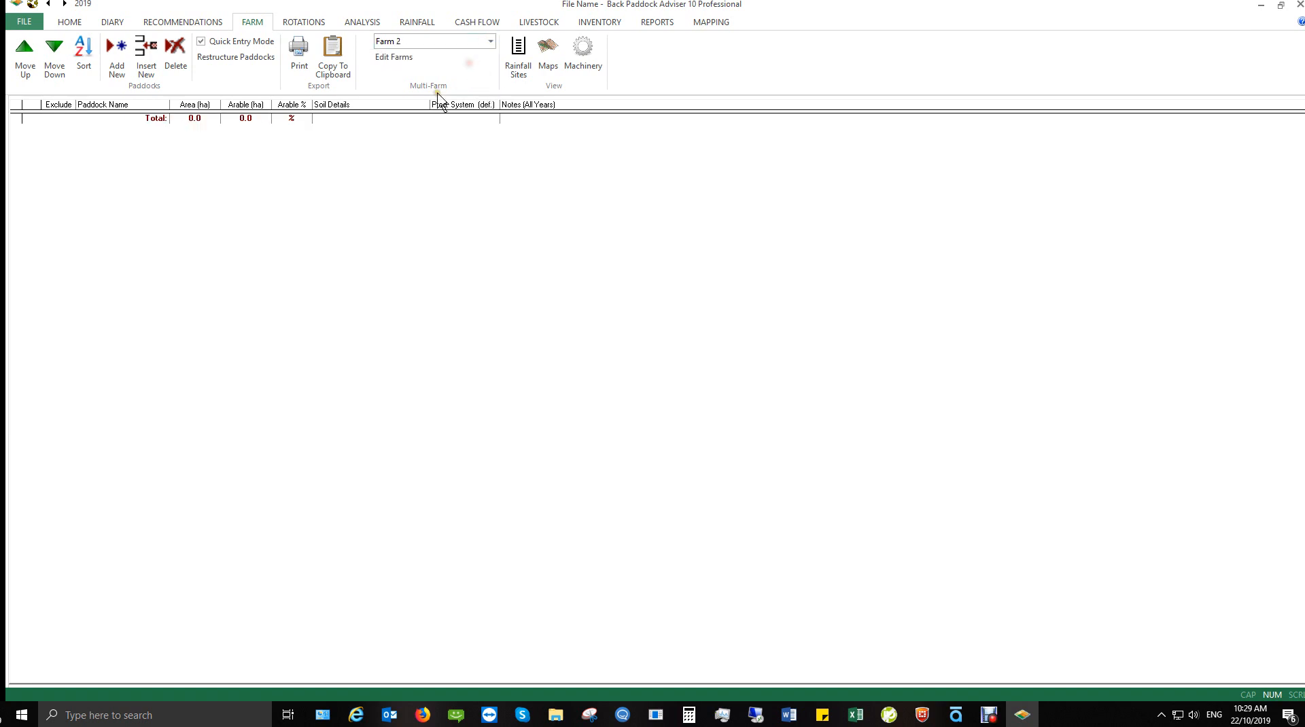
left_click(117, 54)
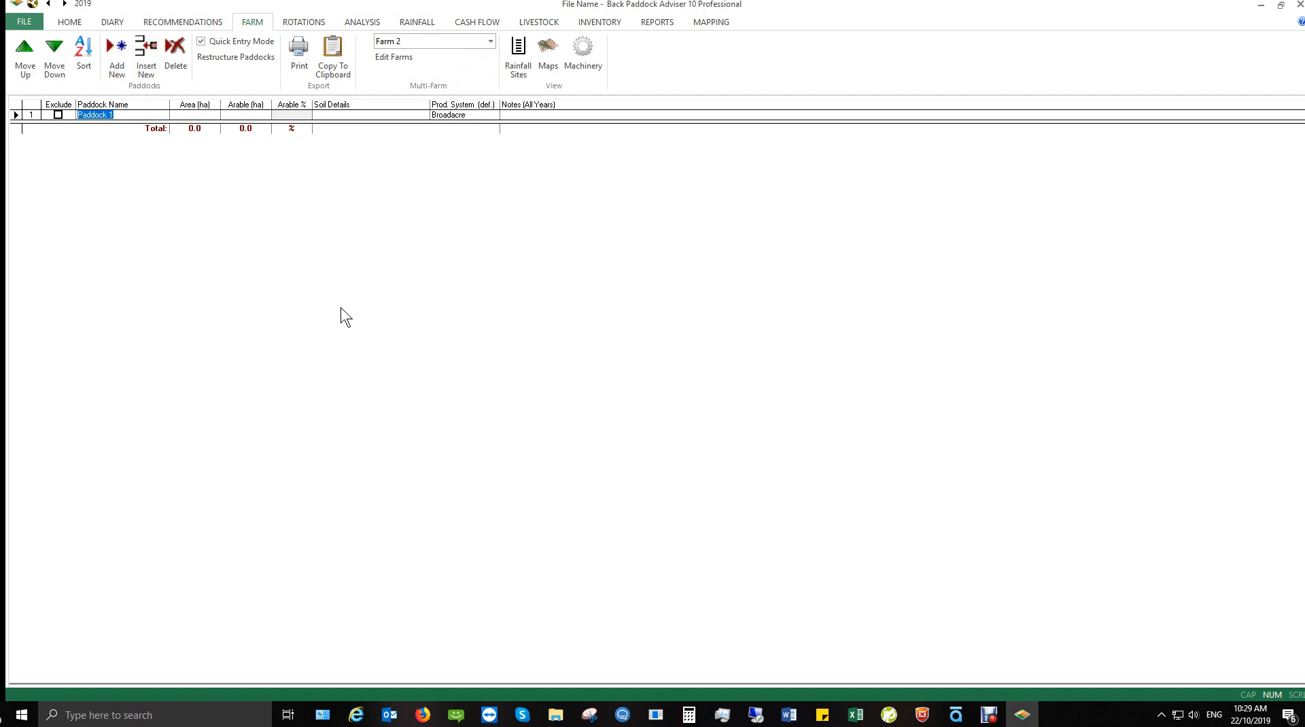
type("Pink100")
key("Return")
type("purple")
key("Return")
type("120")
key("Return")
Step: Add the paddocks Green with 200 ha and White with 52 ha to Farm 2
type("Green")
key("Return")
type("200")
key("Return")
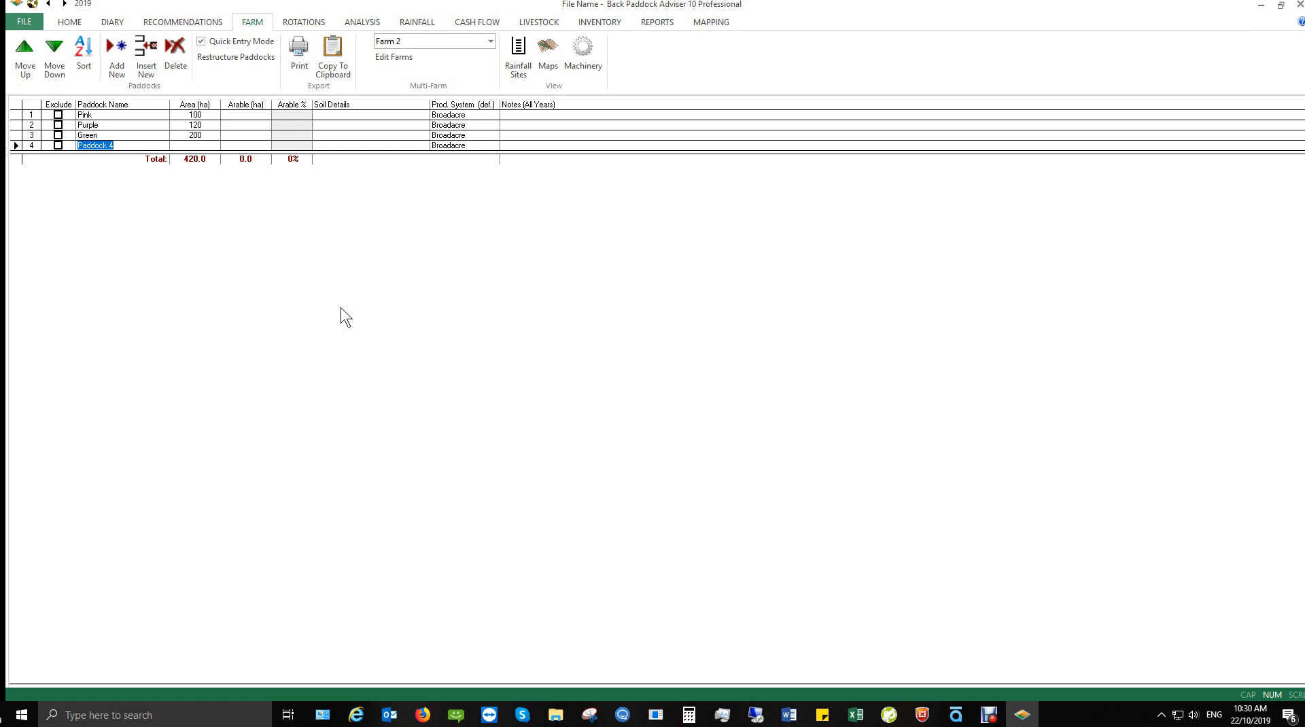
type("White")
key("Return")
type("52")
left_click(87, 126)
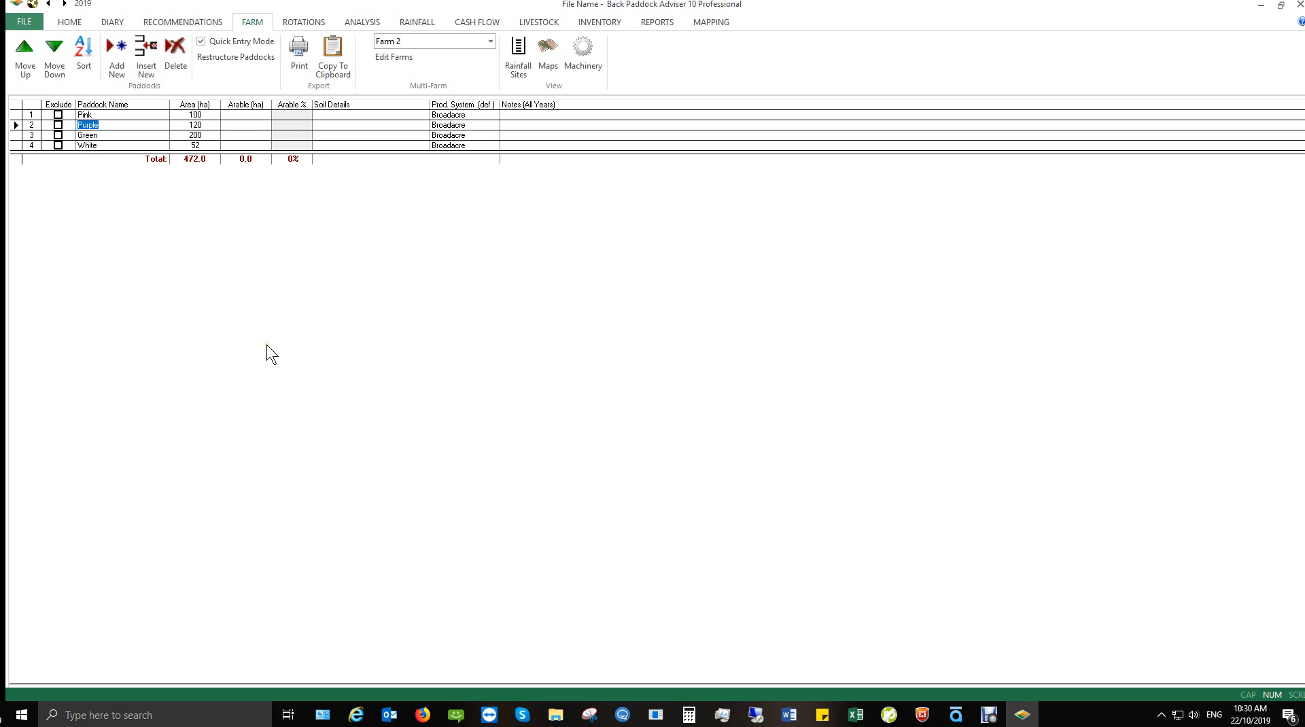
Step: Review the paddocks listed under Farm 1 and Farm 2 by selecting several of them in the file's navigation tree
left_click(80, 23)
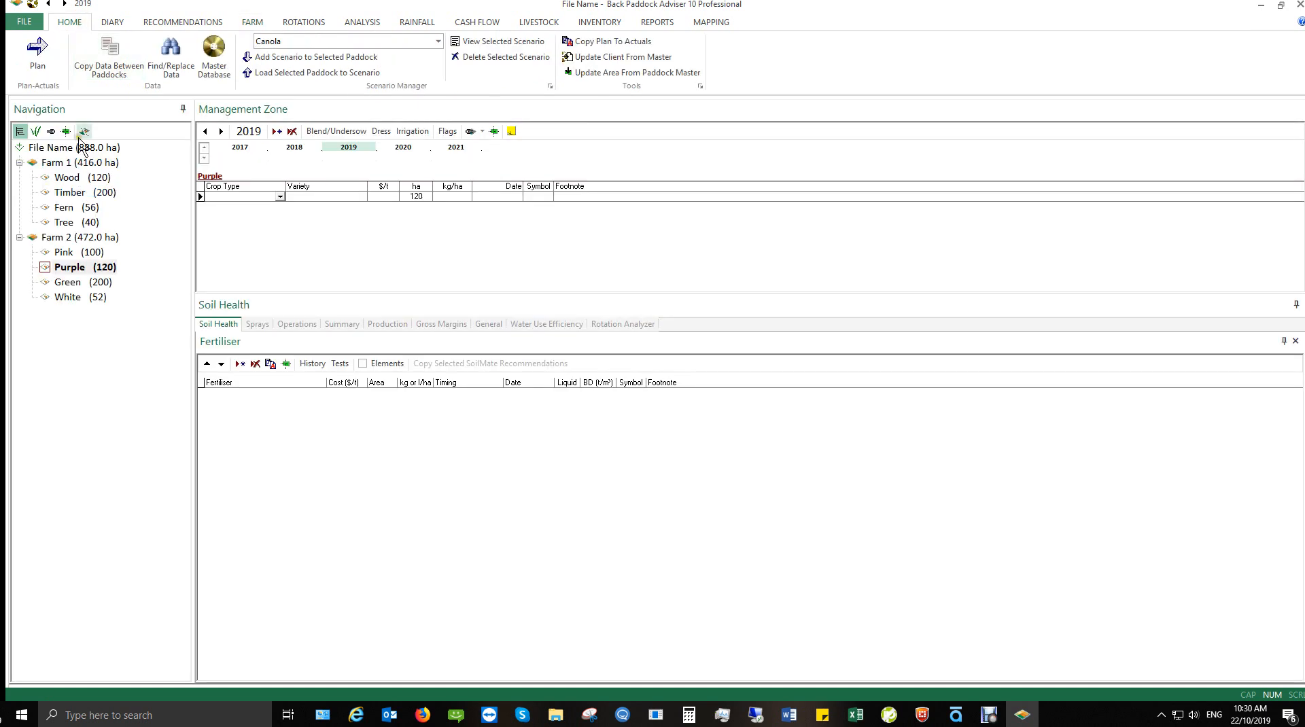
left_click(81, 303)
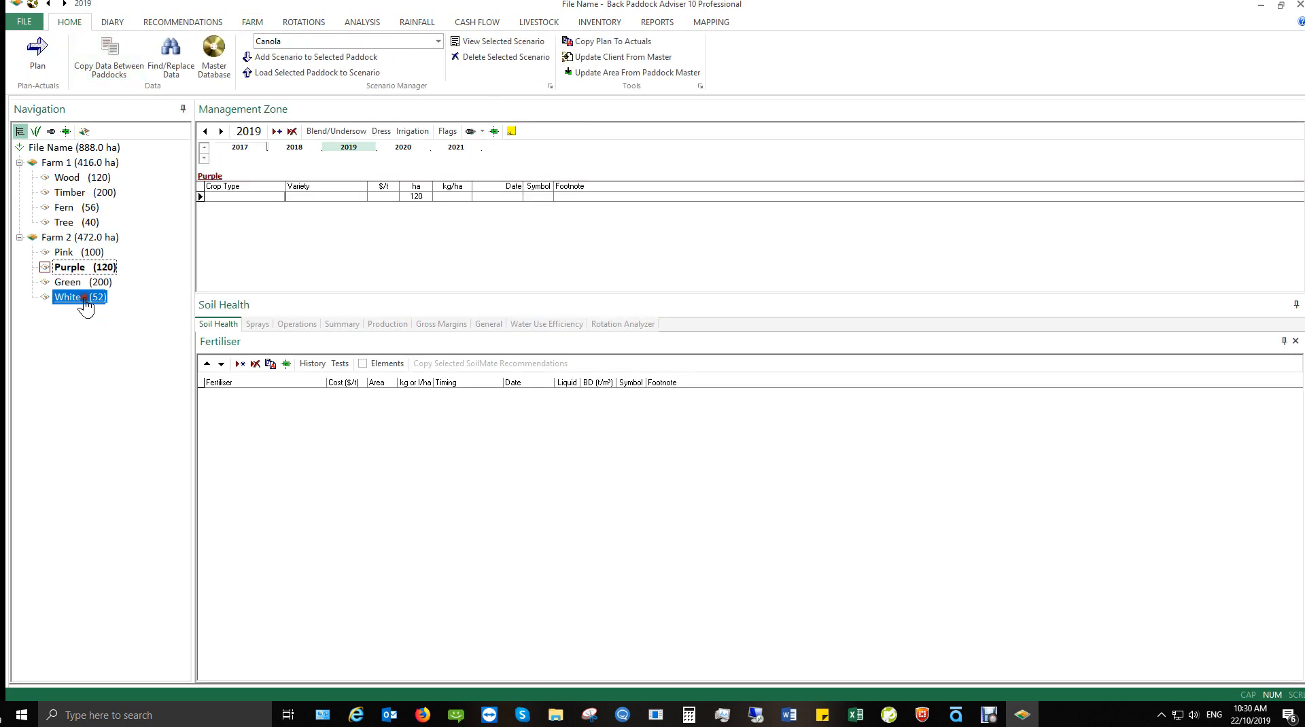
left_click(94, 178)
left_click(85, 207)
left_click(85, 222)
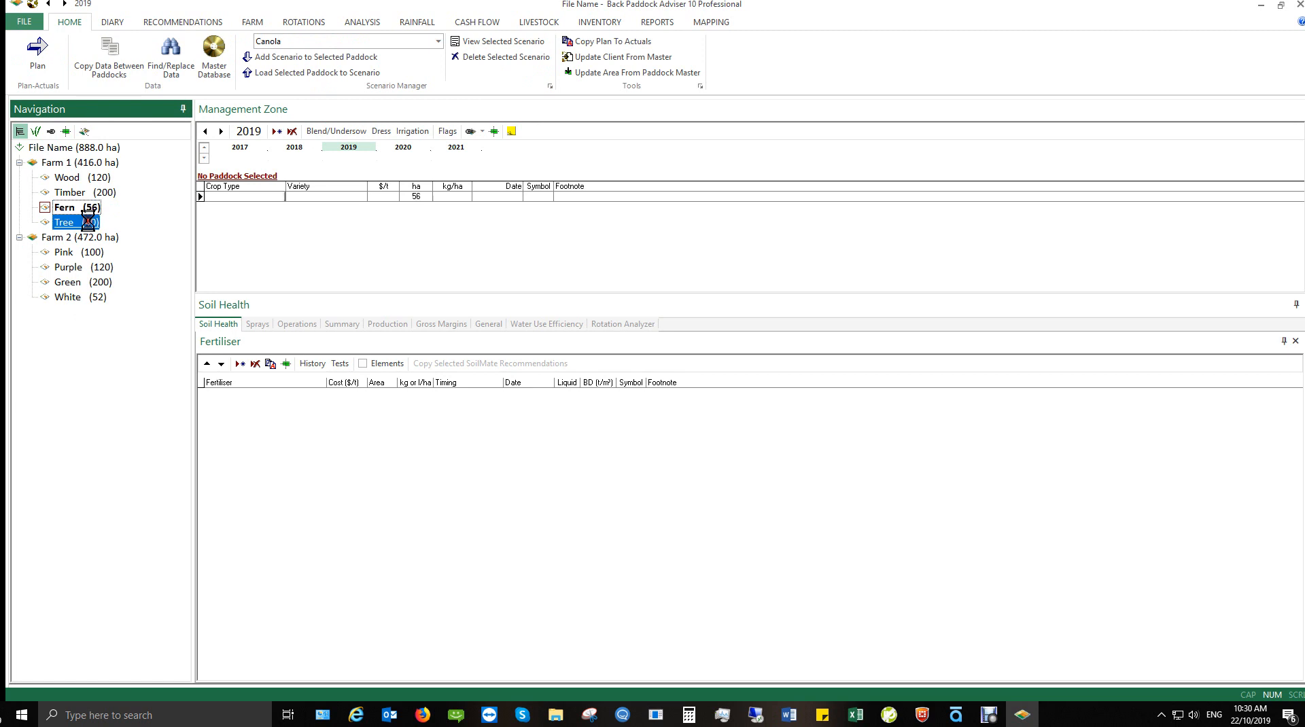
left_click(85, 253)
left_click(85, 269)
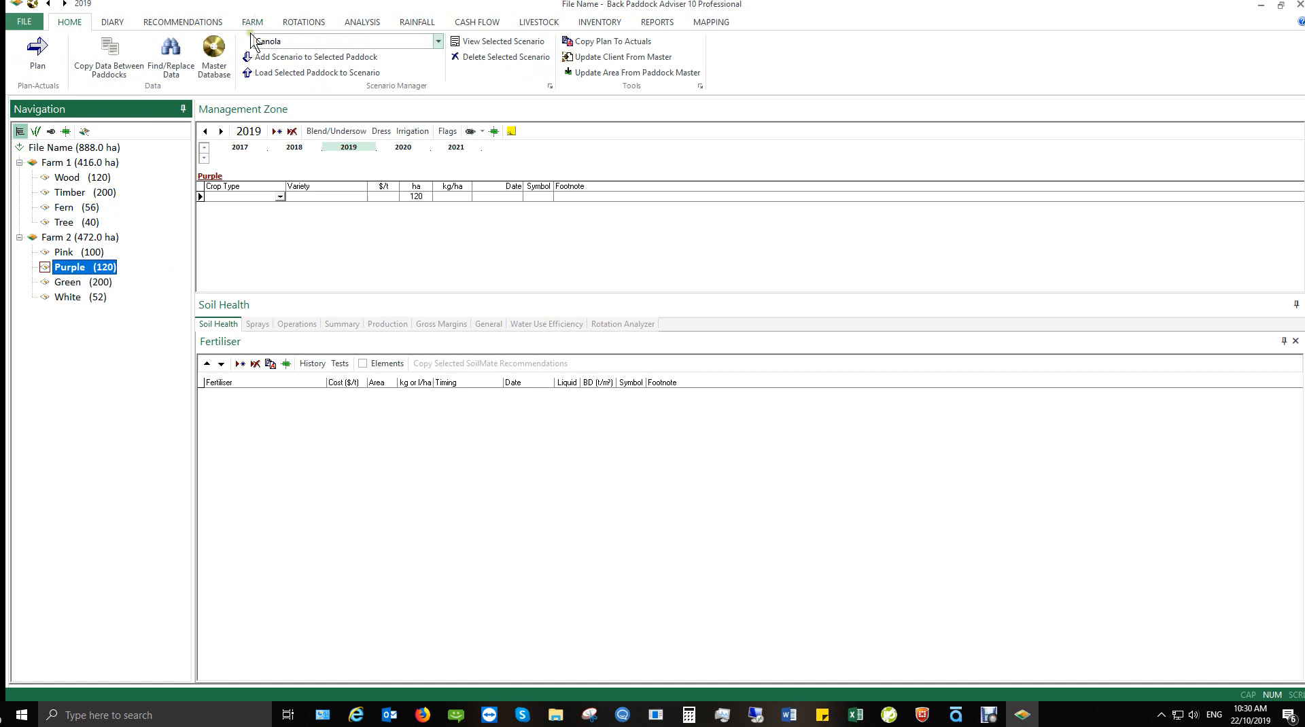
Step: View the How To Guides page in the web browser and return to Back Paddock Adviser
left_click(424, 715)
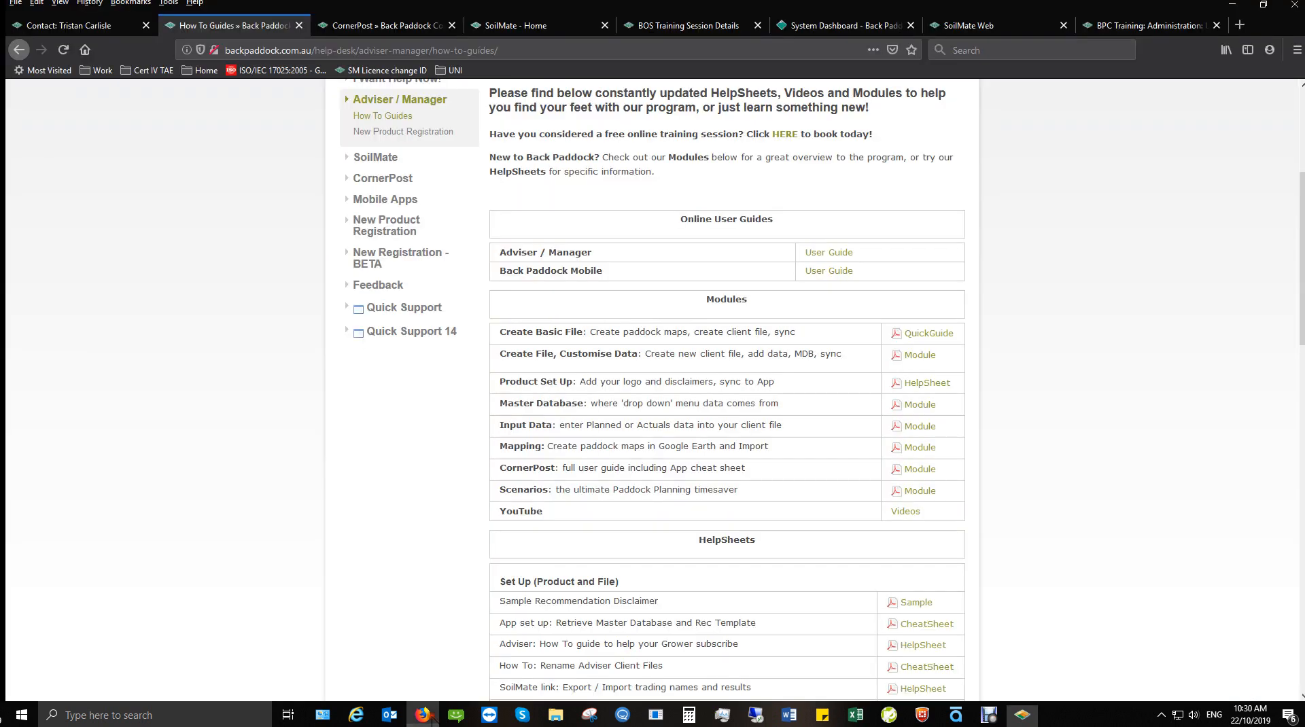
left_click(428, 716)
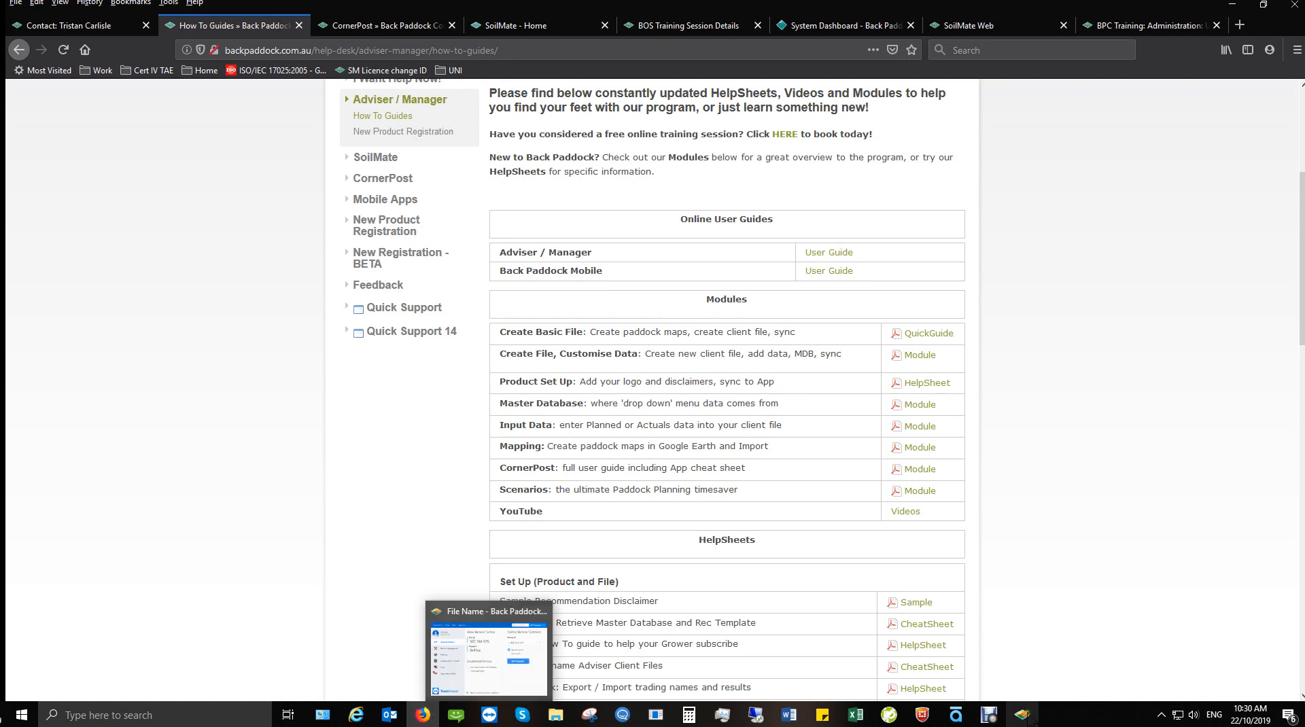
Step: Set the Wood paddock's 2019 crop type to Avocado with the variety Hass - A
left_click(68, 178)
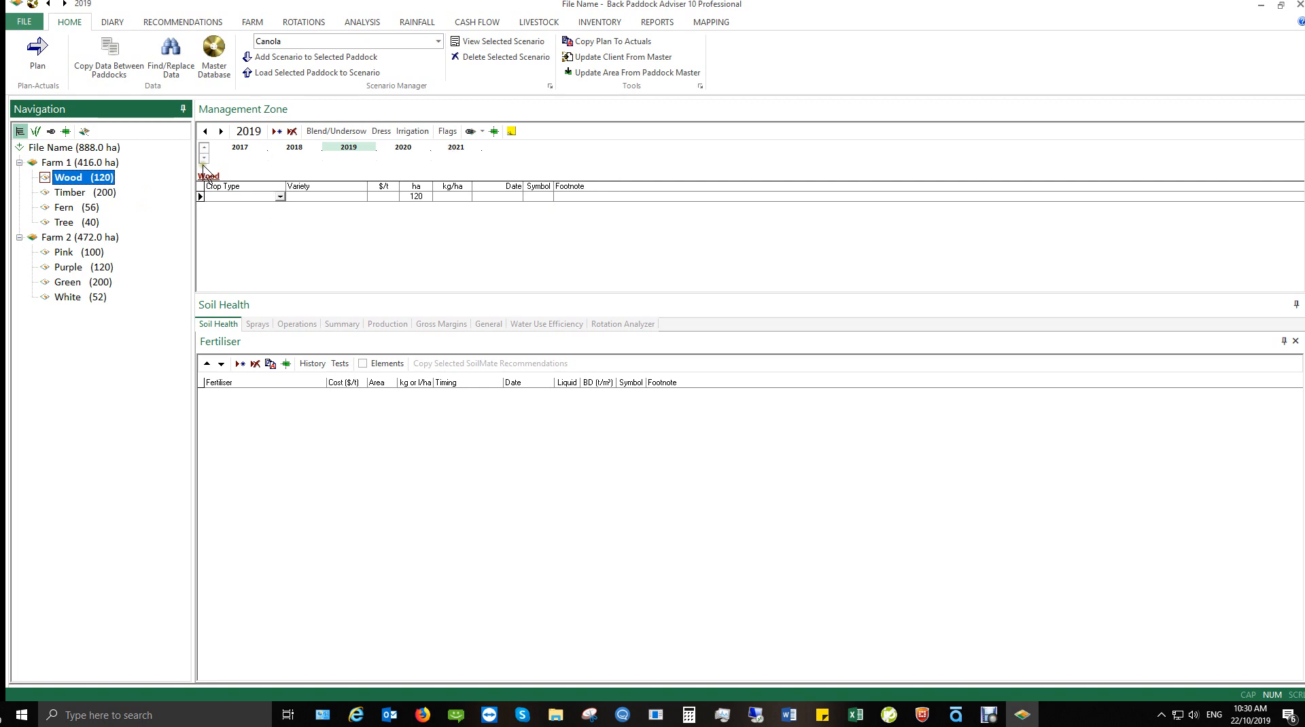
left_click(283, 197)
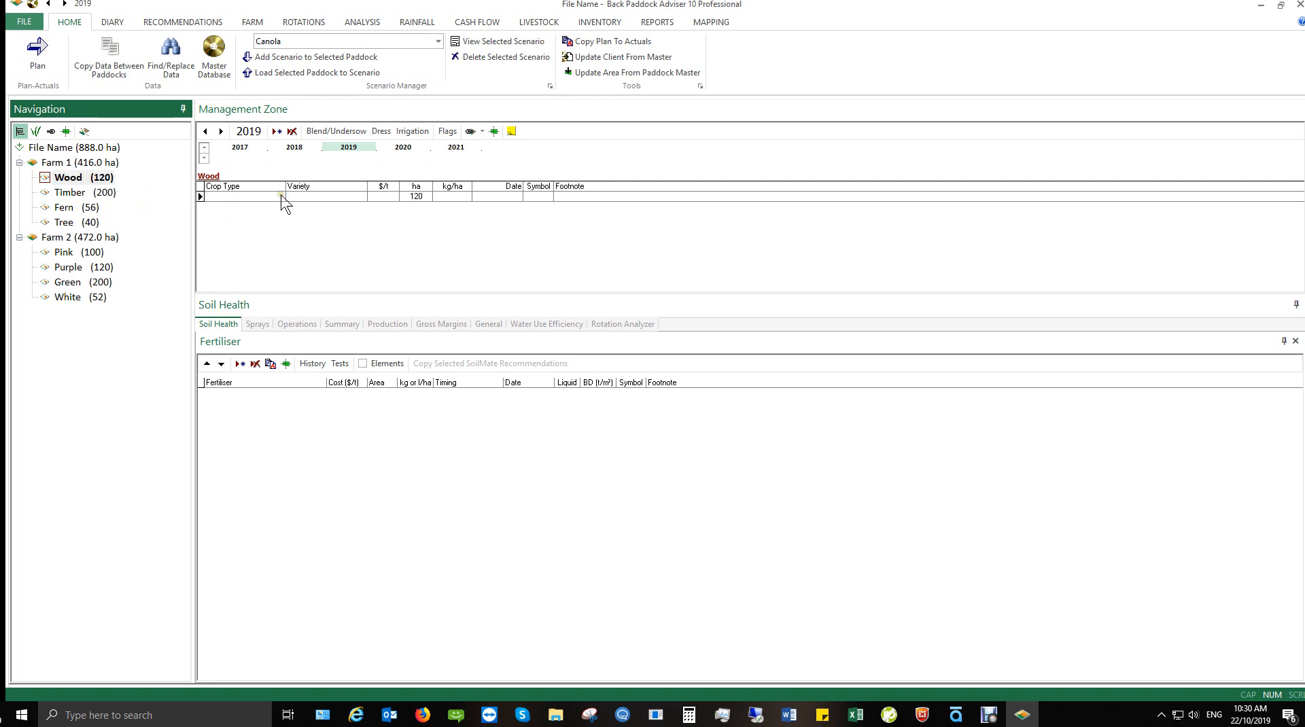
left_click(280, 198)
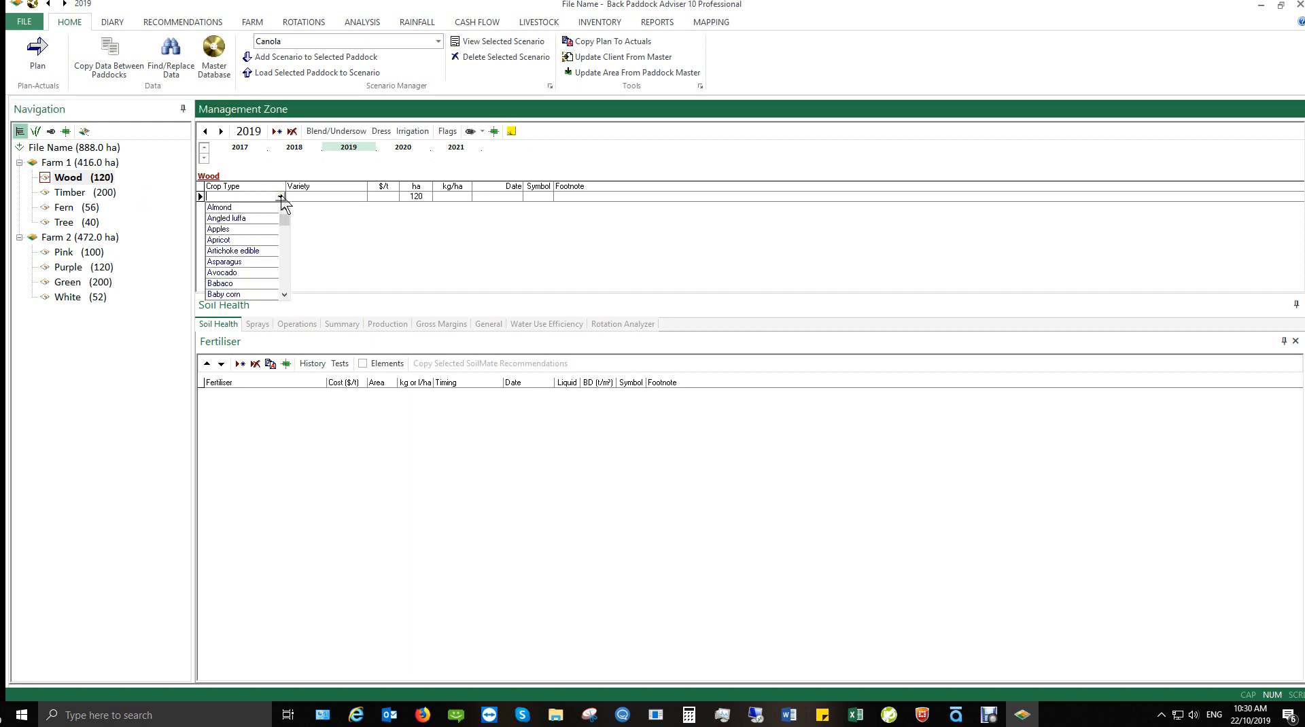
left_click(250, 272)
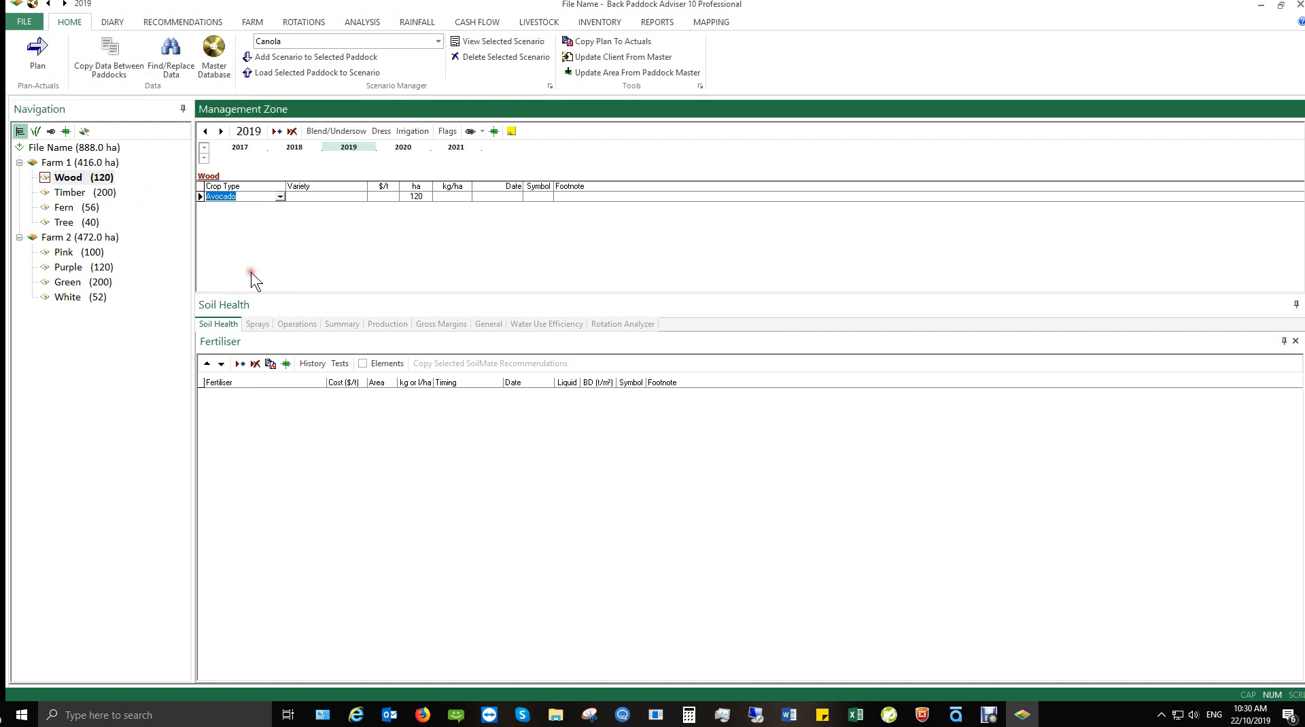
left_click(360, 197)
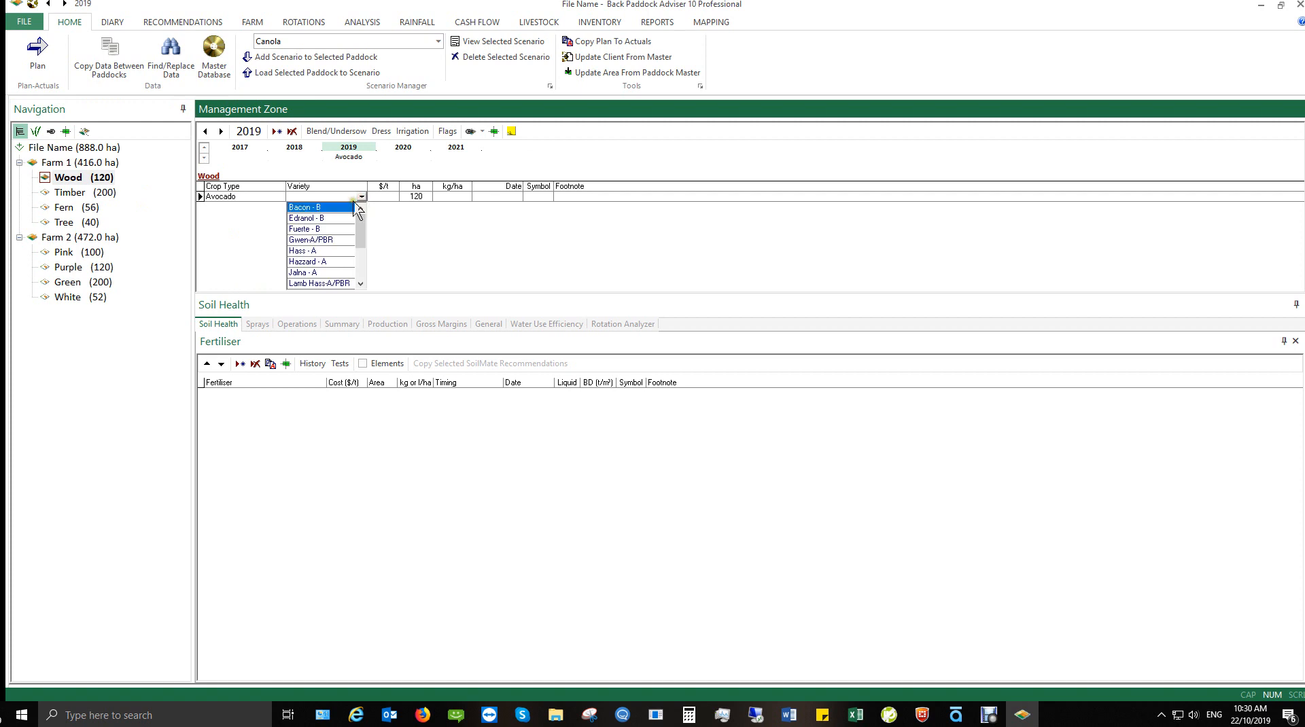
left_click(316, 251)
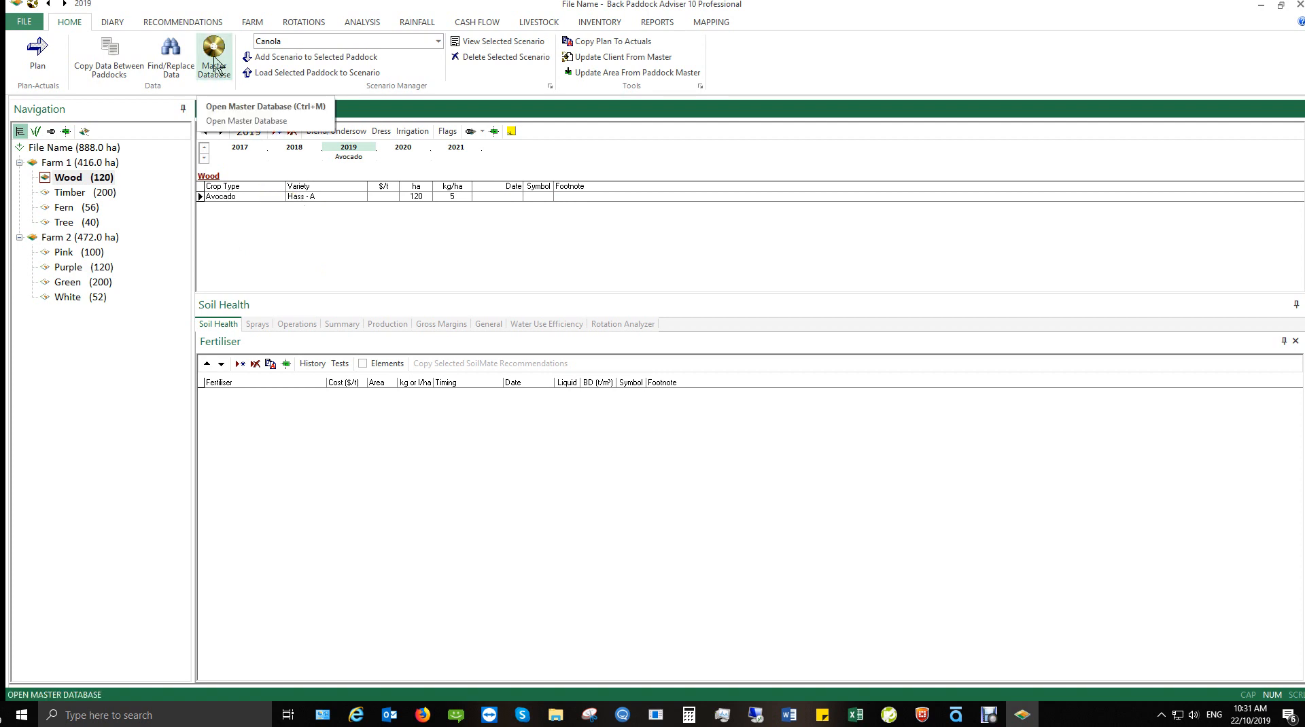
left_click(265, 195)
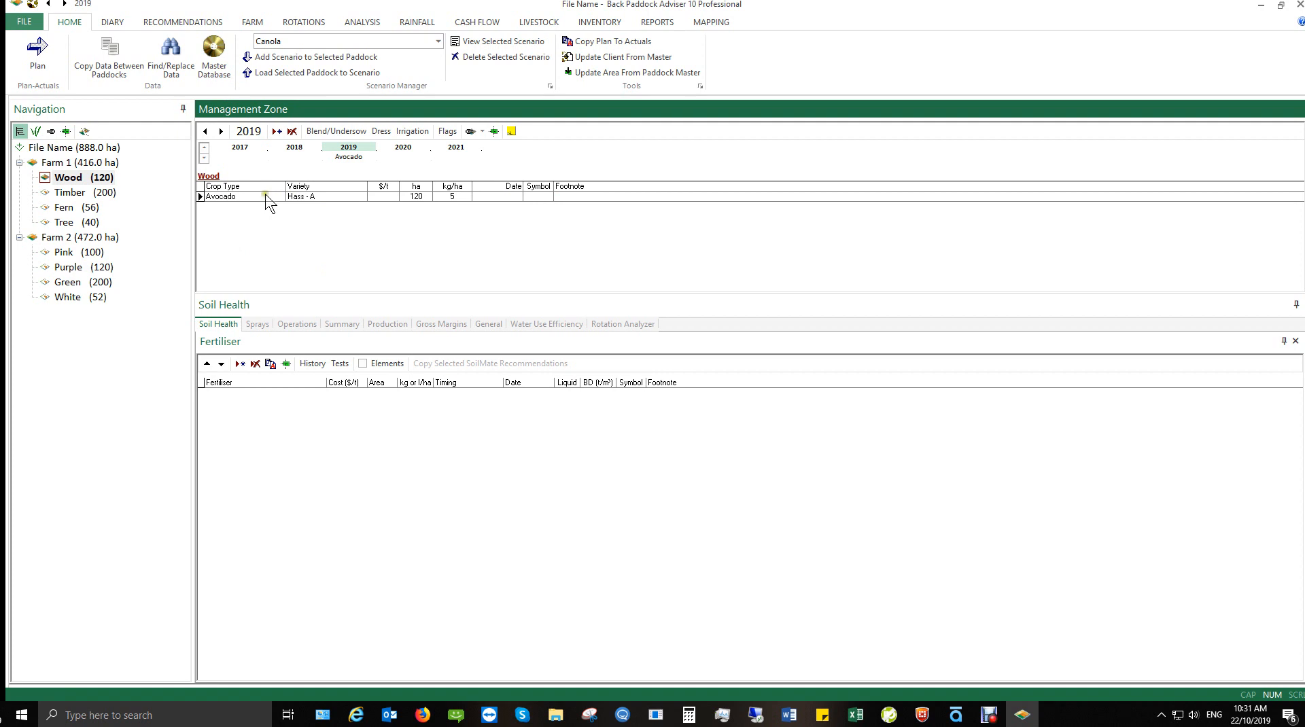
Step: Add a fertiliser record for the Wood paddock using Urea (CSBP Ltd)
left_click(240, 364)
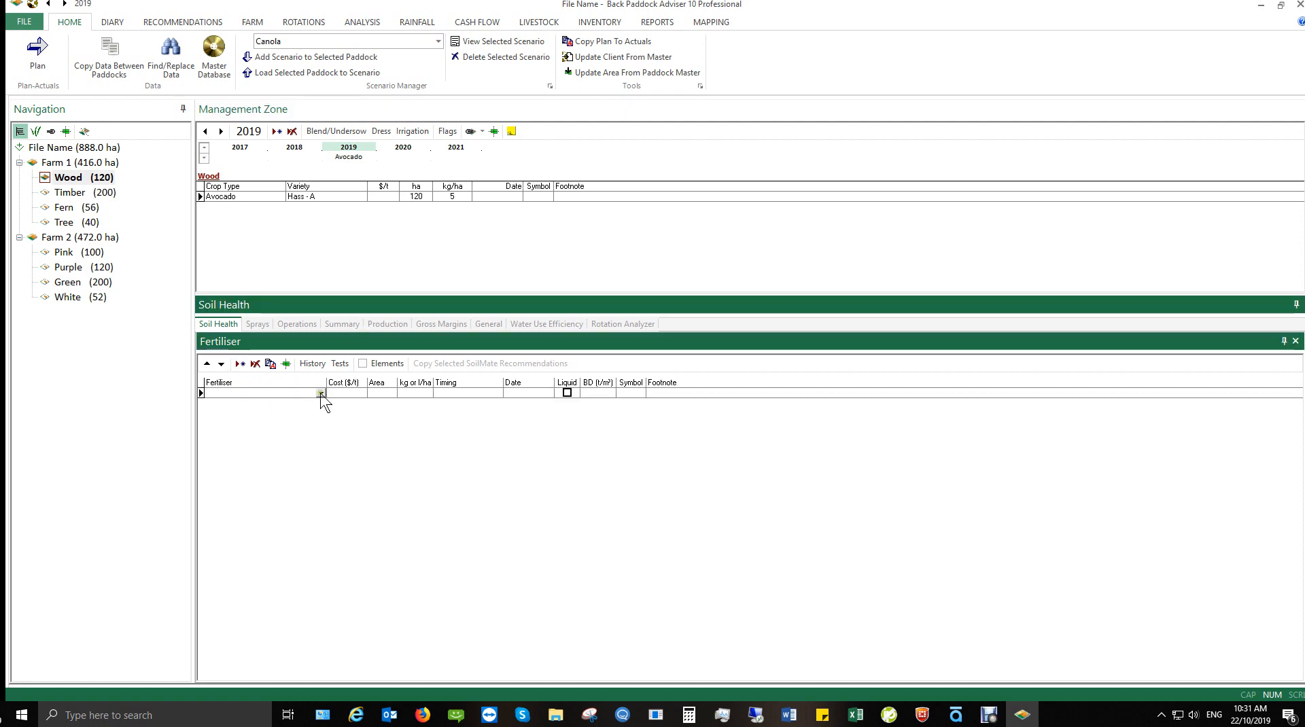
left_click(320, 394)
type("U A N")
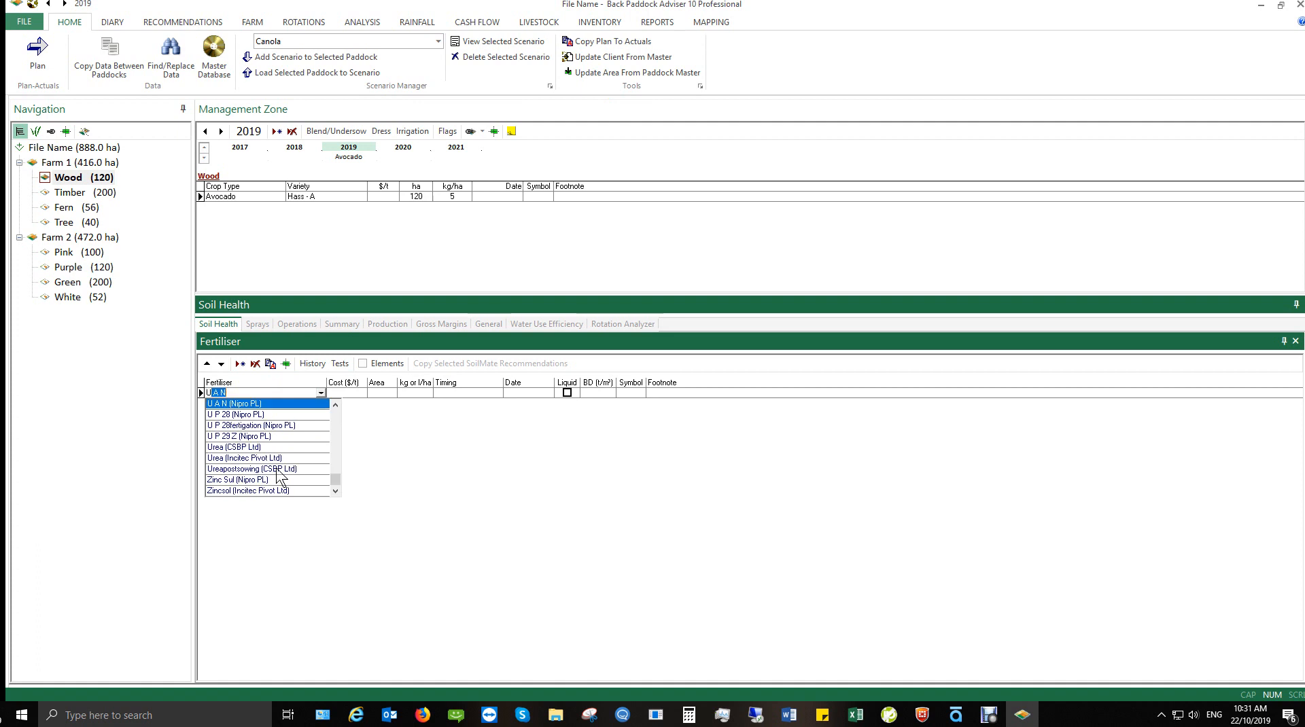
left_click(253, 446)
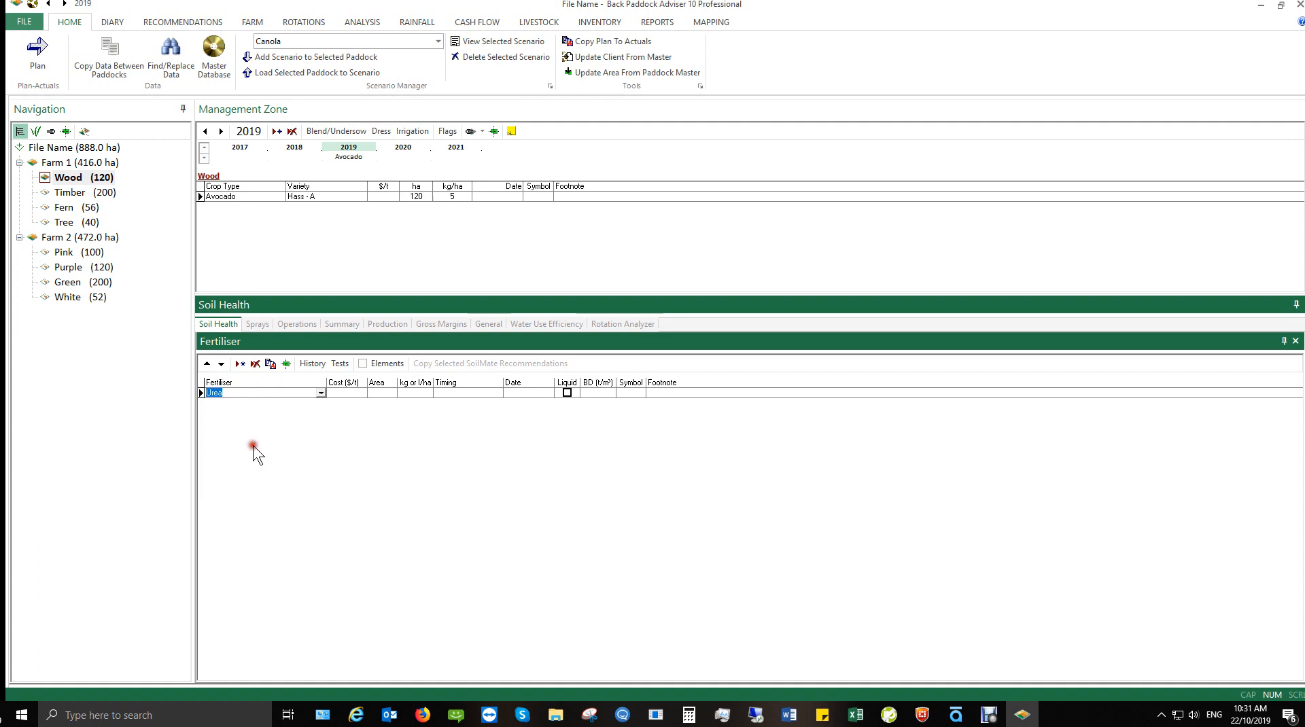
left_click(452, 393)
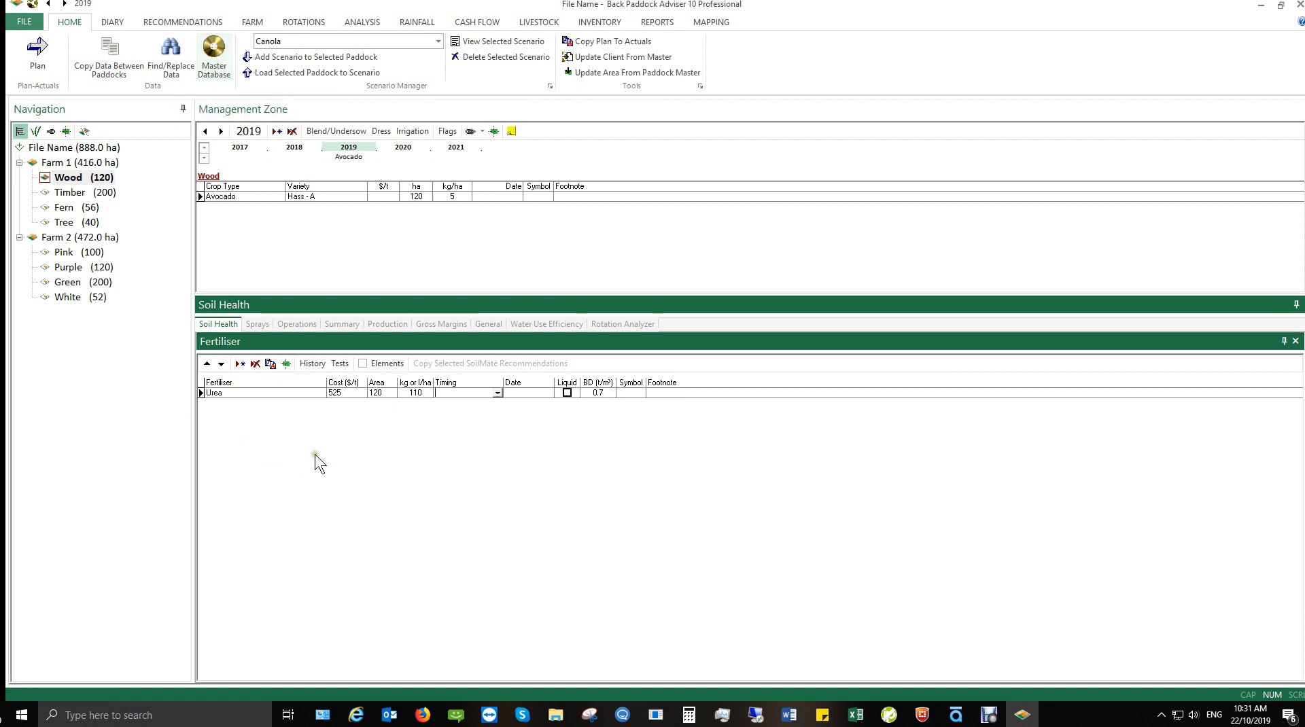
Step: Examine the Wood paddock's gross margin summary and return to its soil health records
left_click(87, 192)
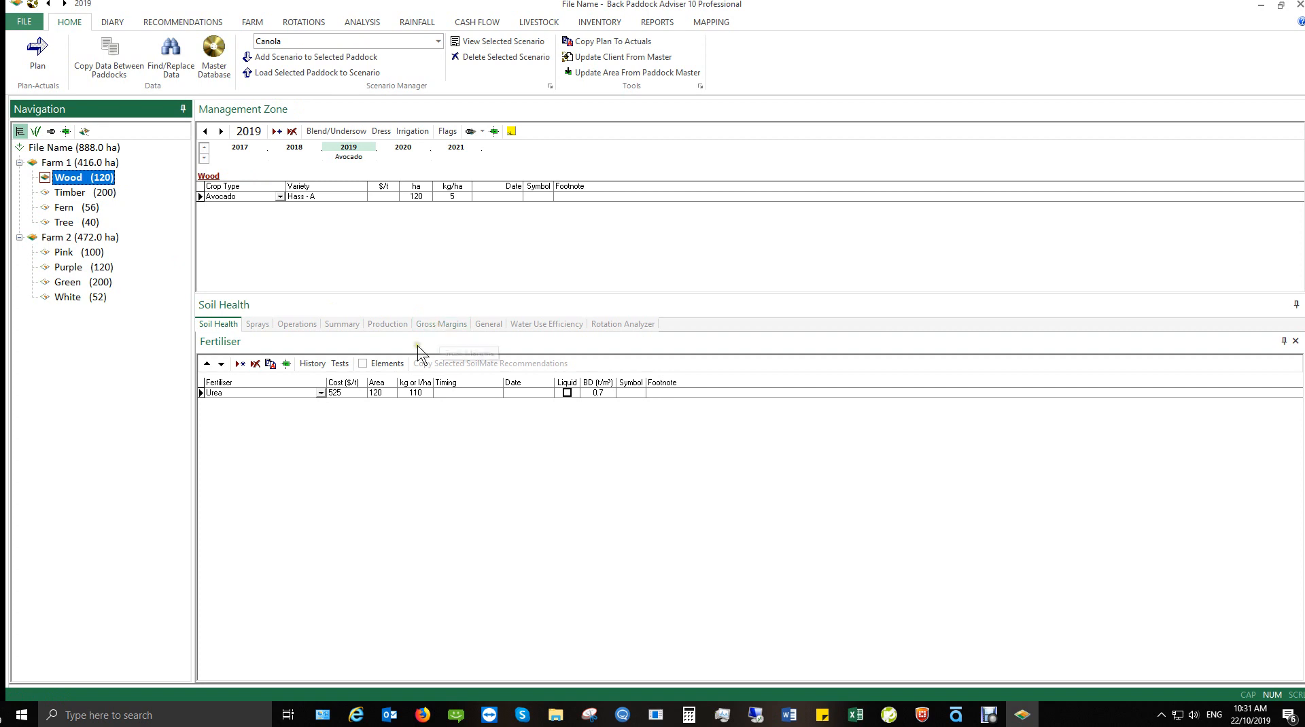
left_click(435, 328)
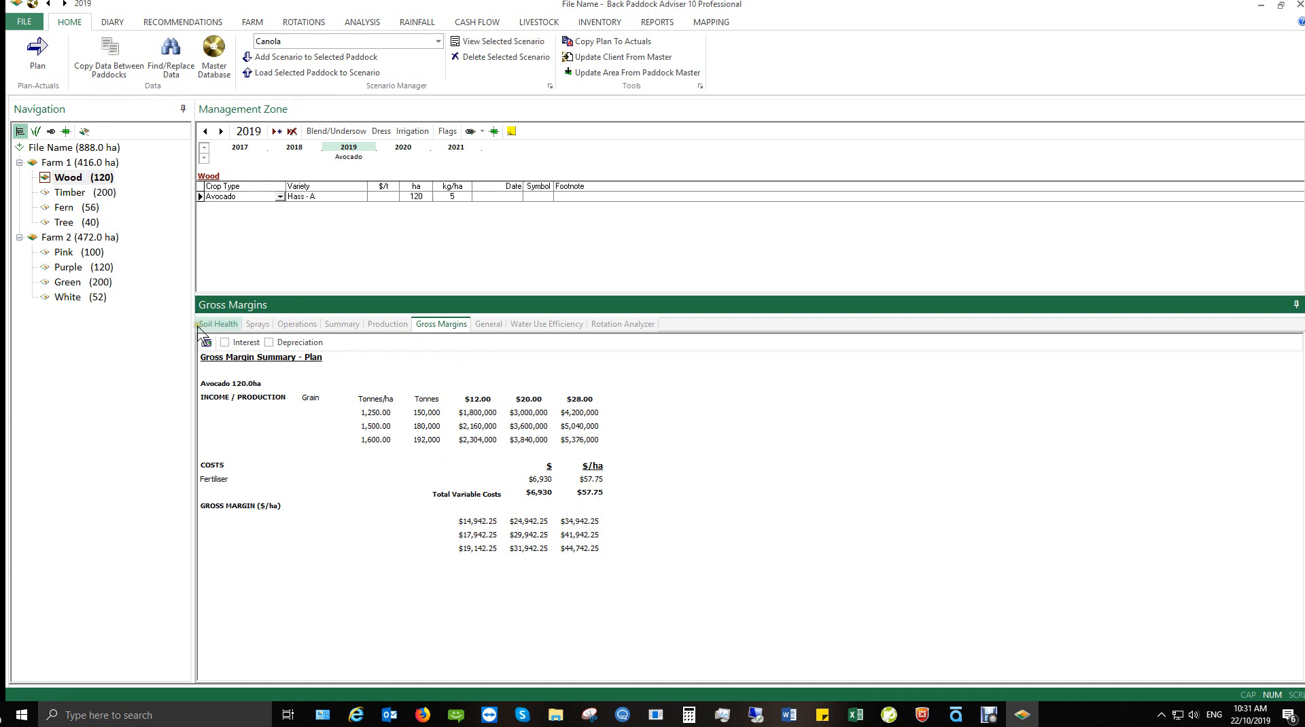
left_click(219, 326)
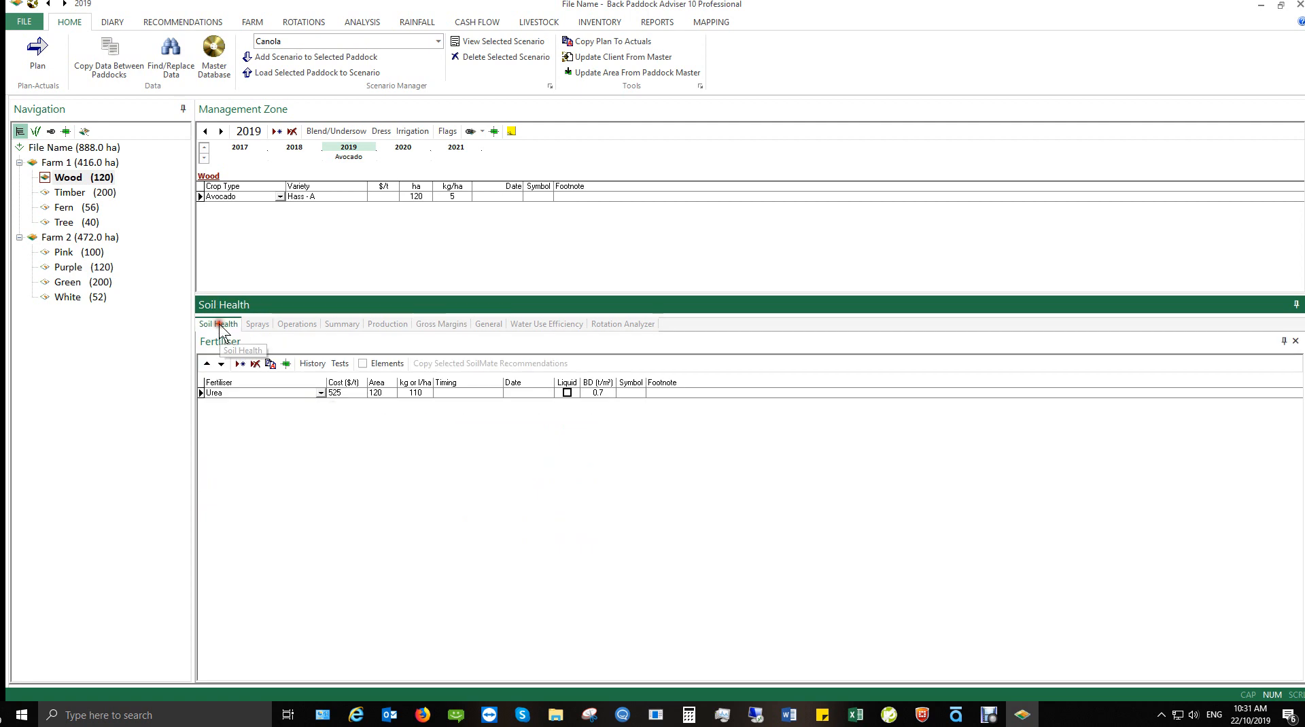
Step: Generate the full General report and page through its rotation, area, seed and fertiliser summaries, returning to the cover page
left_click(663, 26)
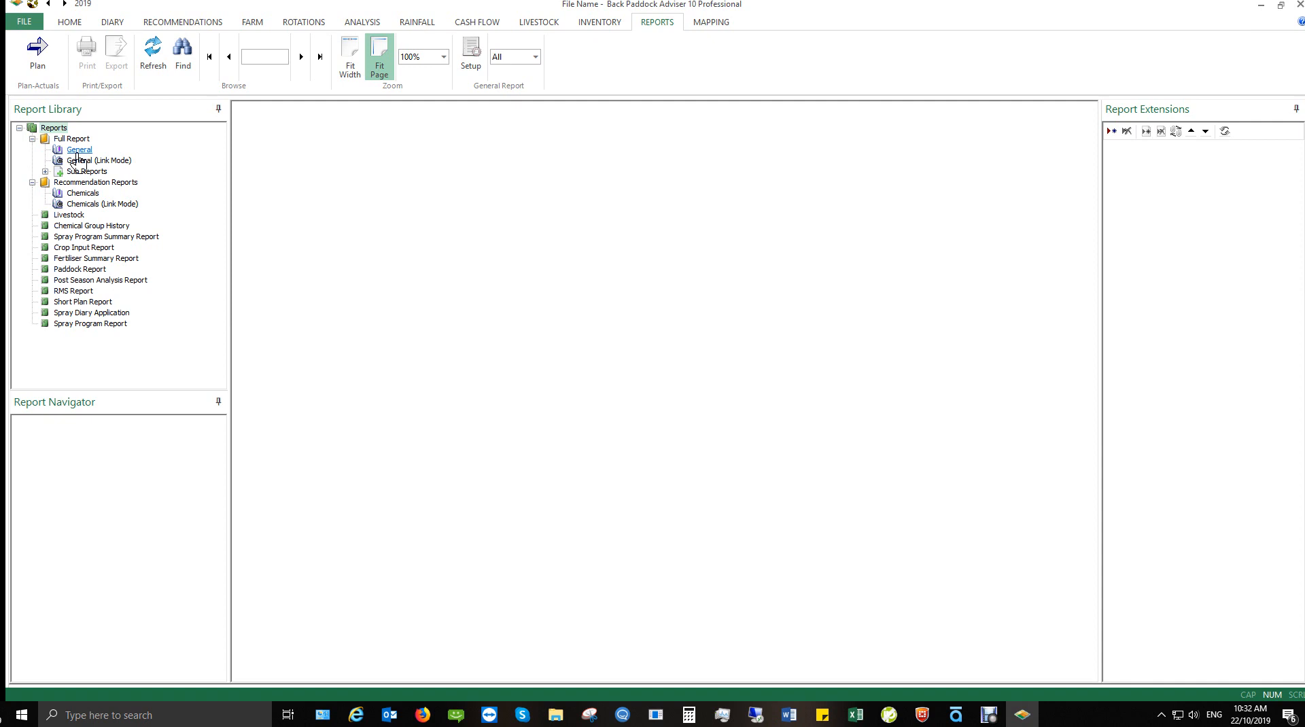
left_click(78, 149)
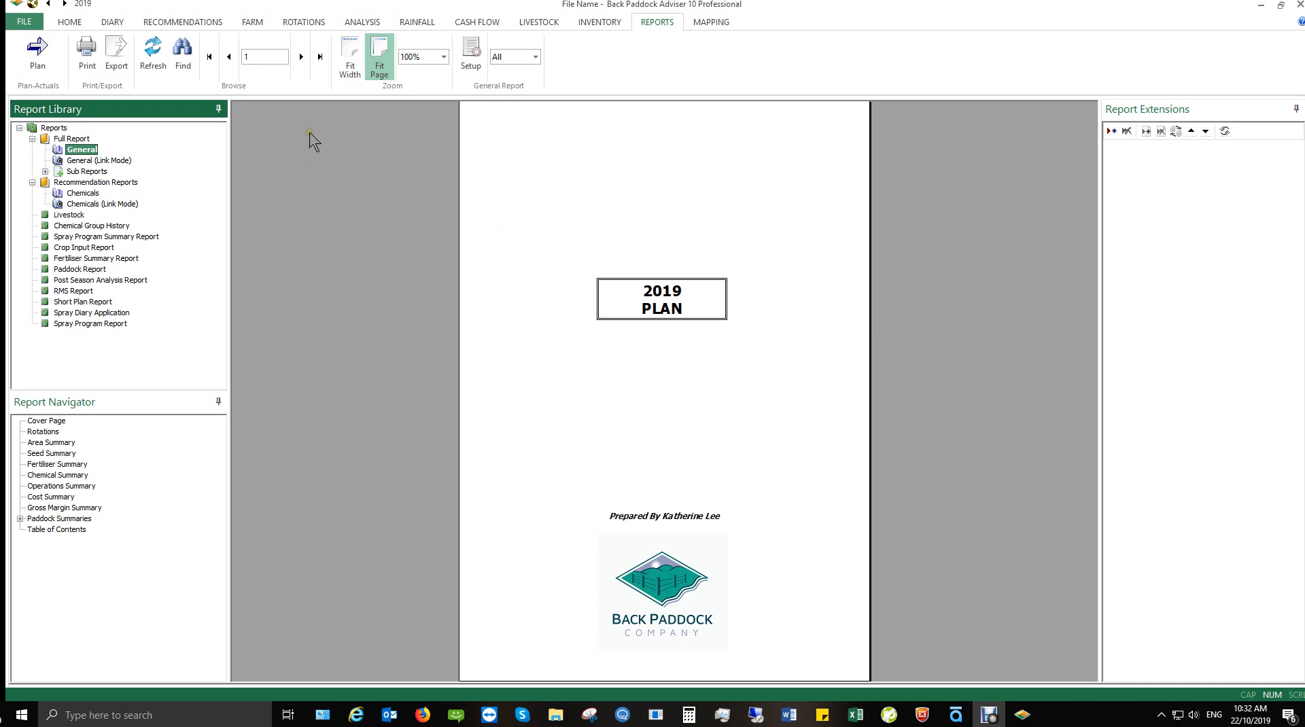
left_click(301, 58)
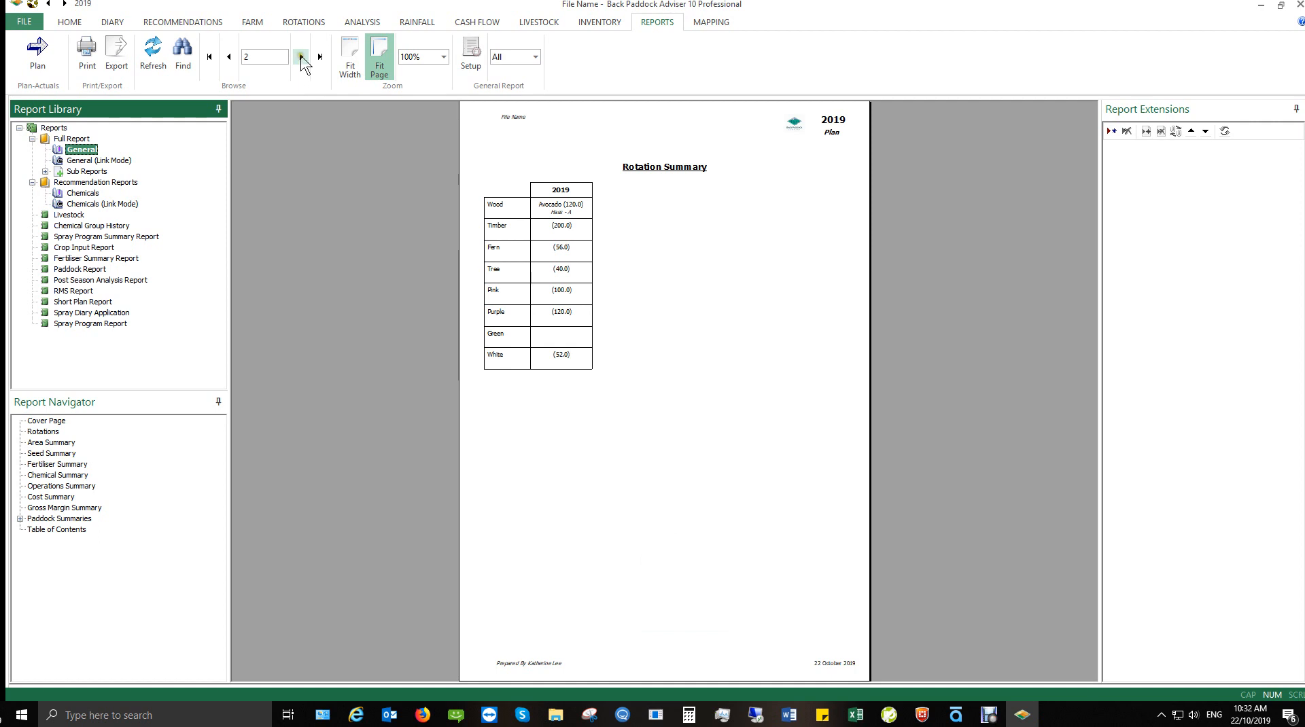
left_click(301, 59)
left_click(301, 58)
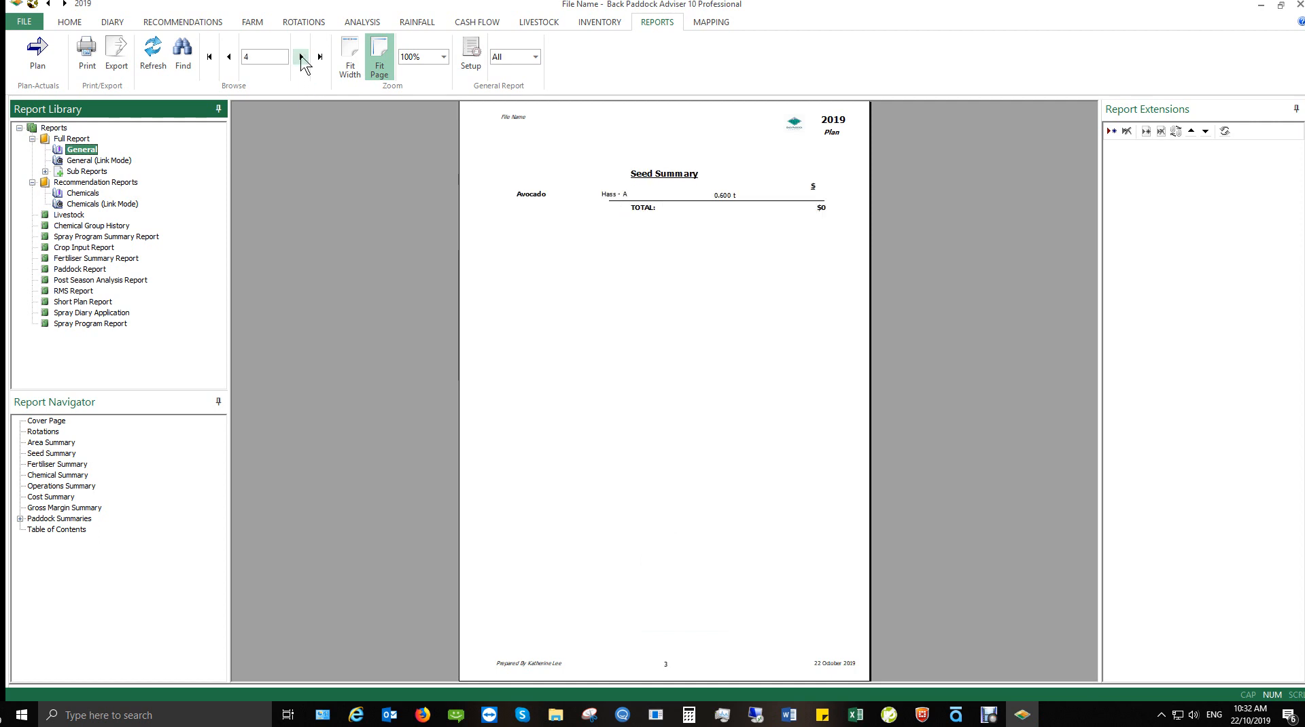
left_click(301, 58)
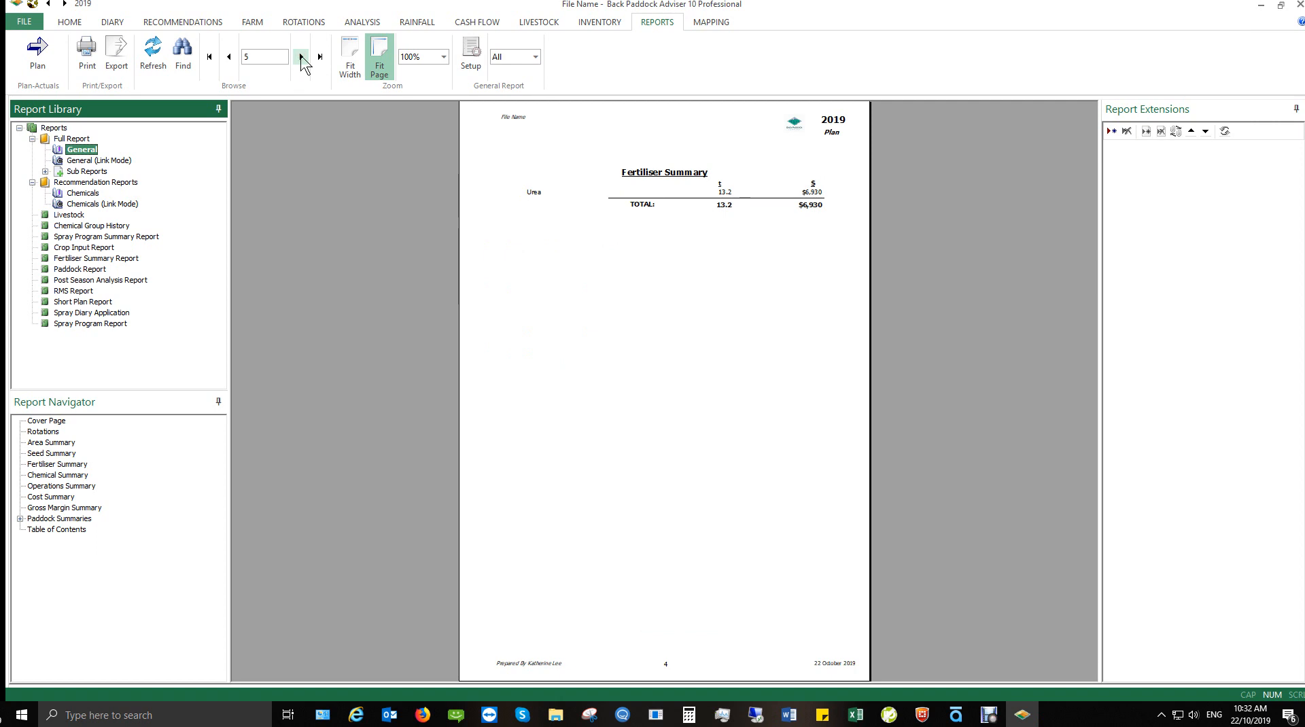
left_click(301, 58)
left_click(209, 57)
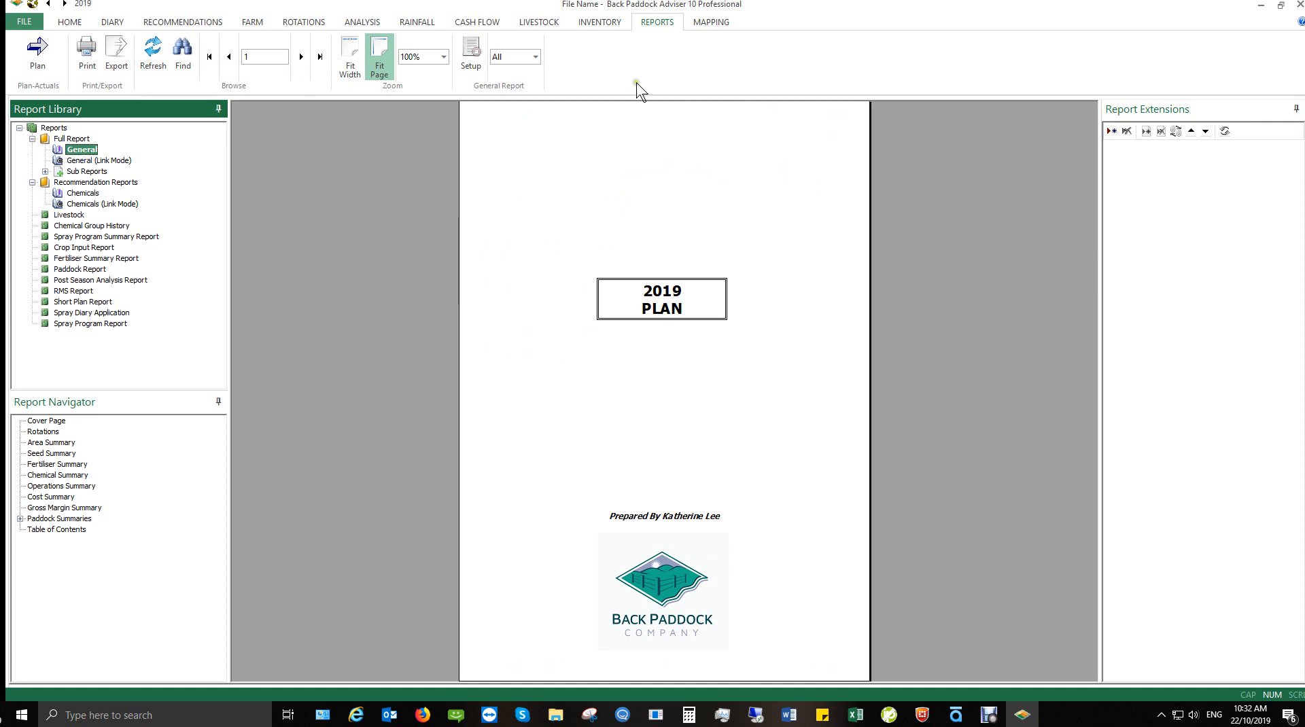
left_click(379, 66)
Step: Return to the Wood paddock records, open the Master Database and float its window over the client file
left_click(68, 21)
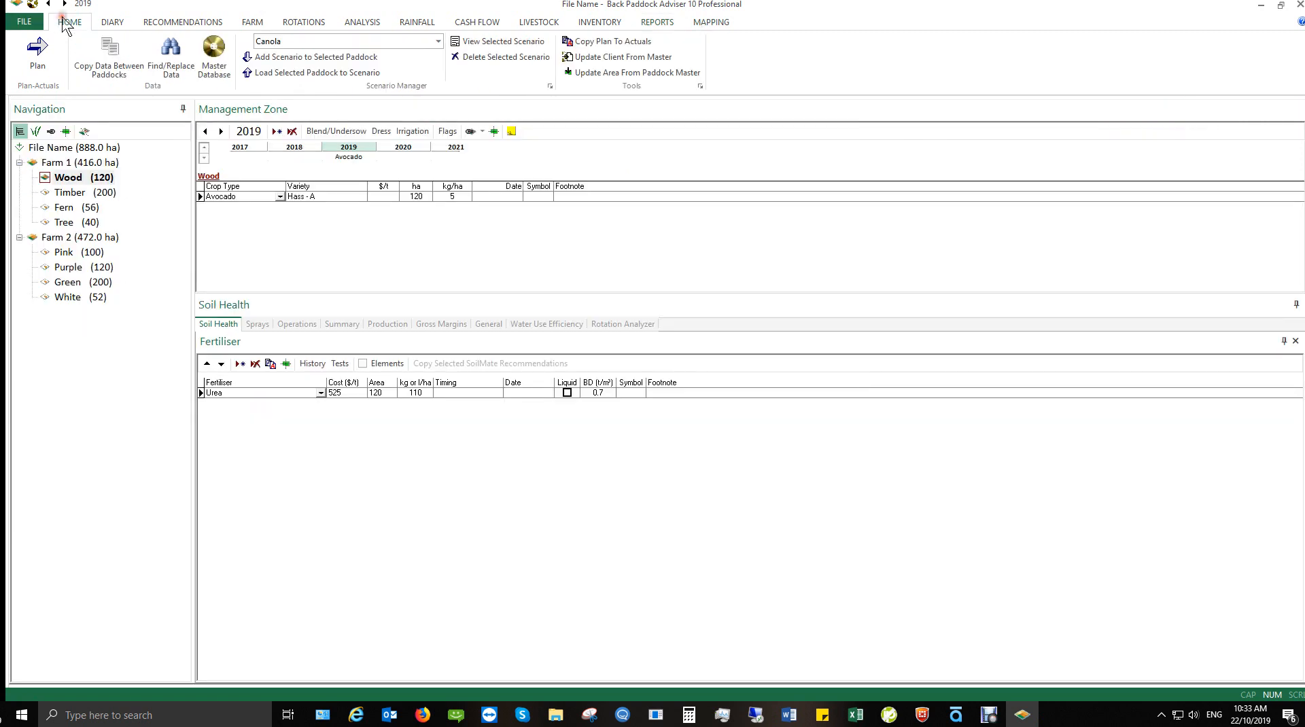
left_click(215, 59)
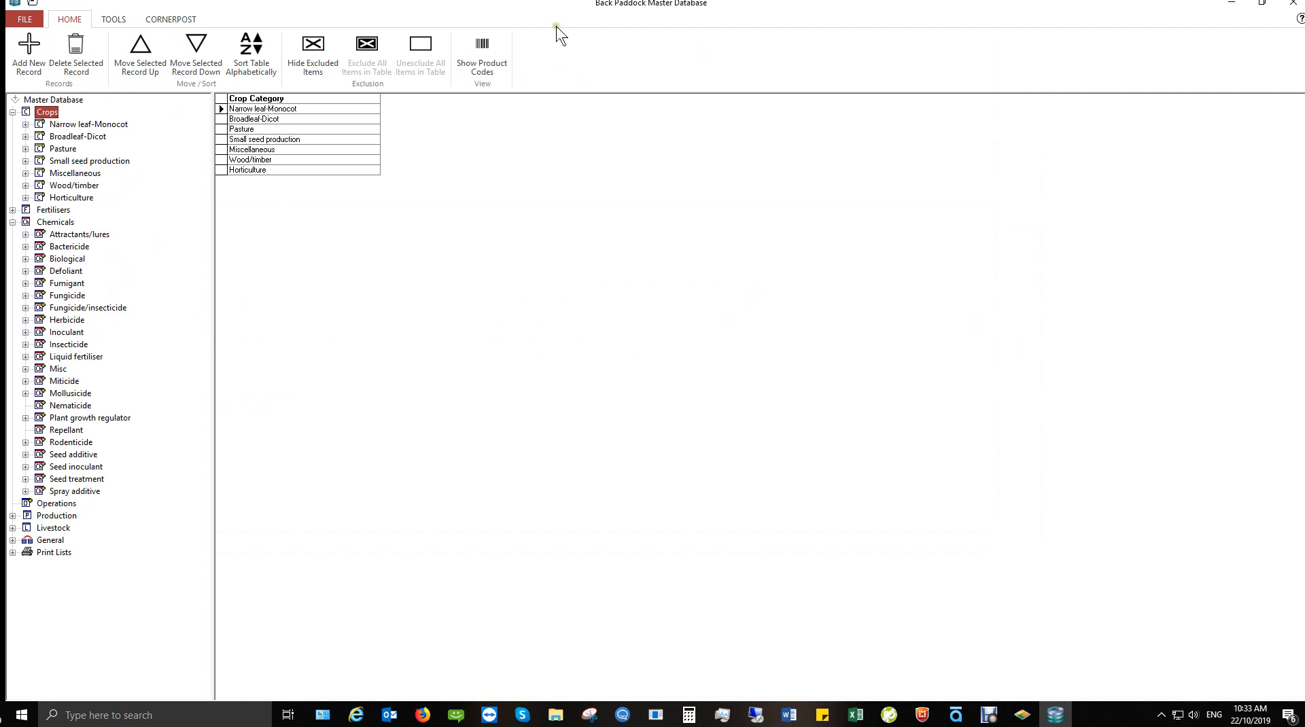
left_click_drag(556, 25, 851, 126)
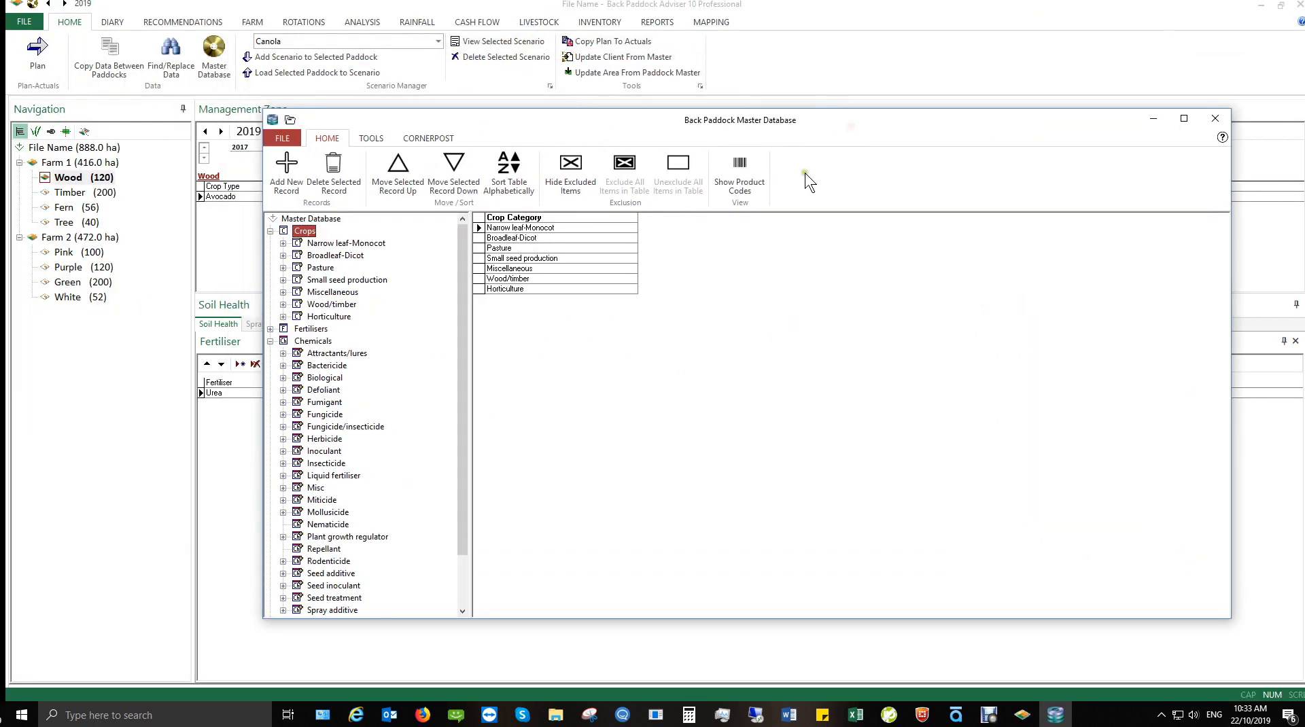
Step: Maximise the Master Database window and include the Barley malt. crop in the Narrow leaf-Monocot table
left_click_drag(753, 126, 707, 92)
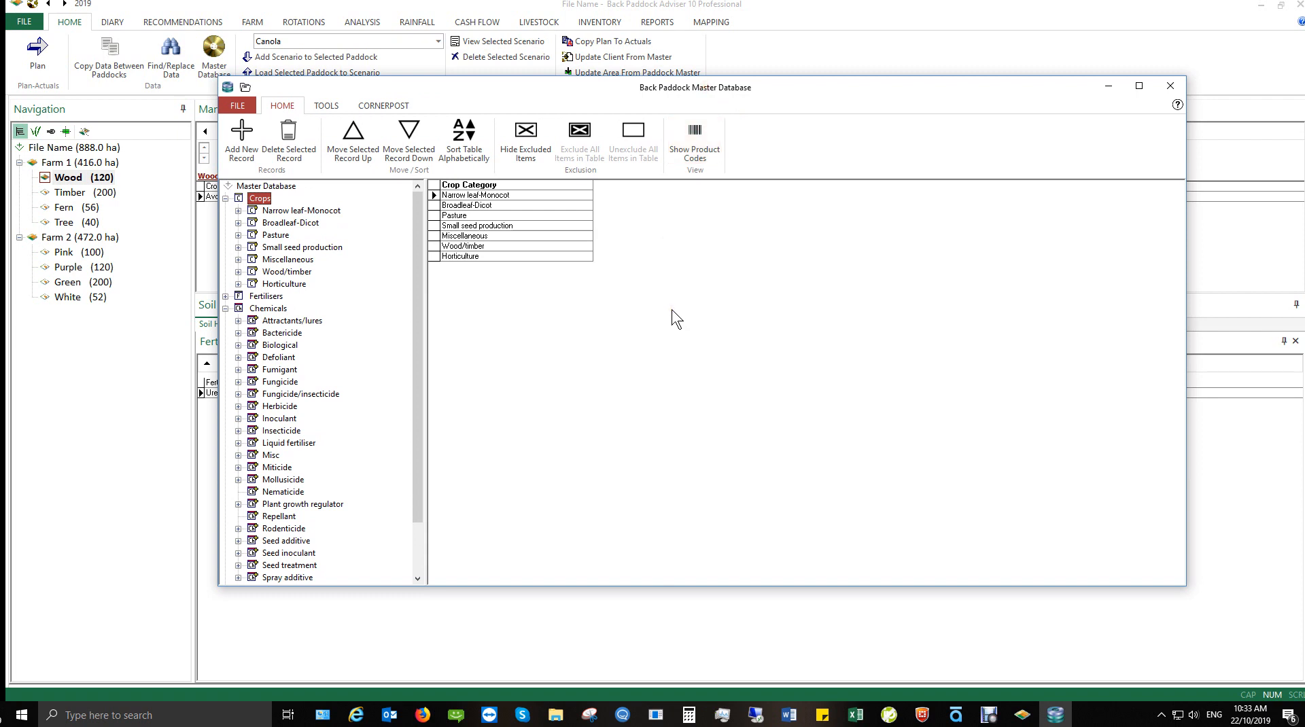
left_click_drag(558, 84, 511, 53)
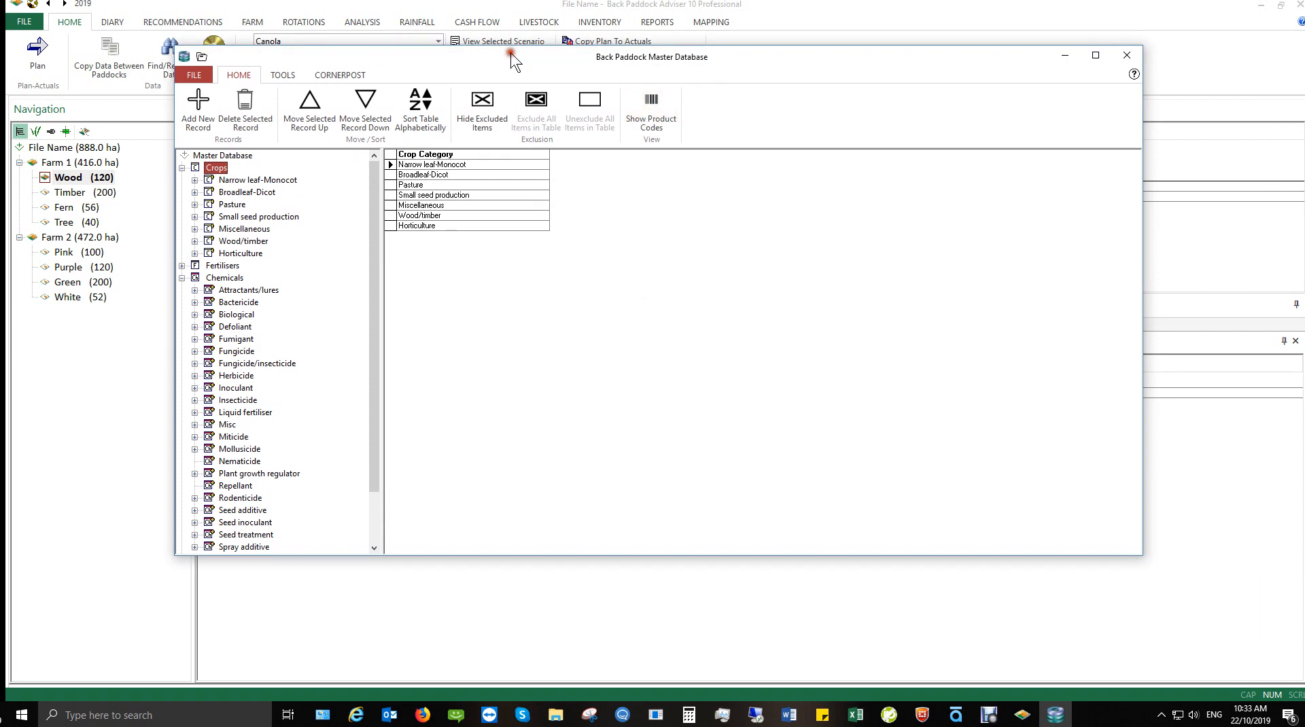
left_click(1095, 55)
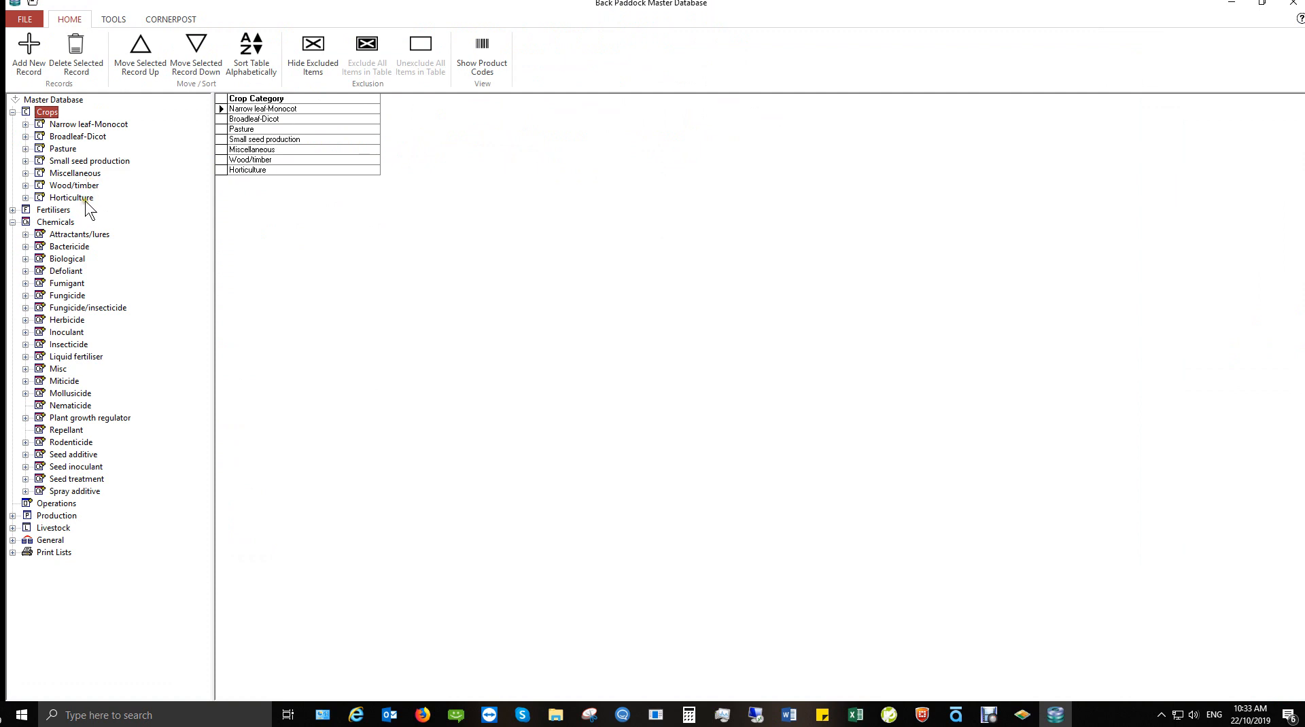
left_click(81, 126)
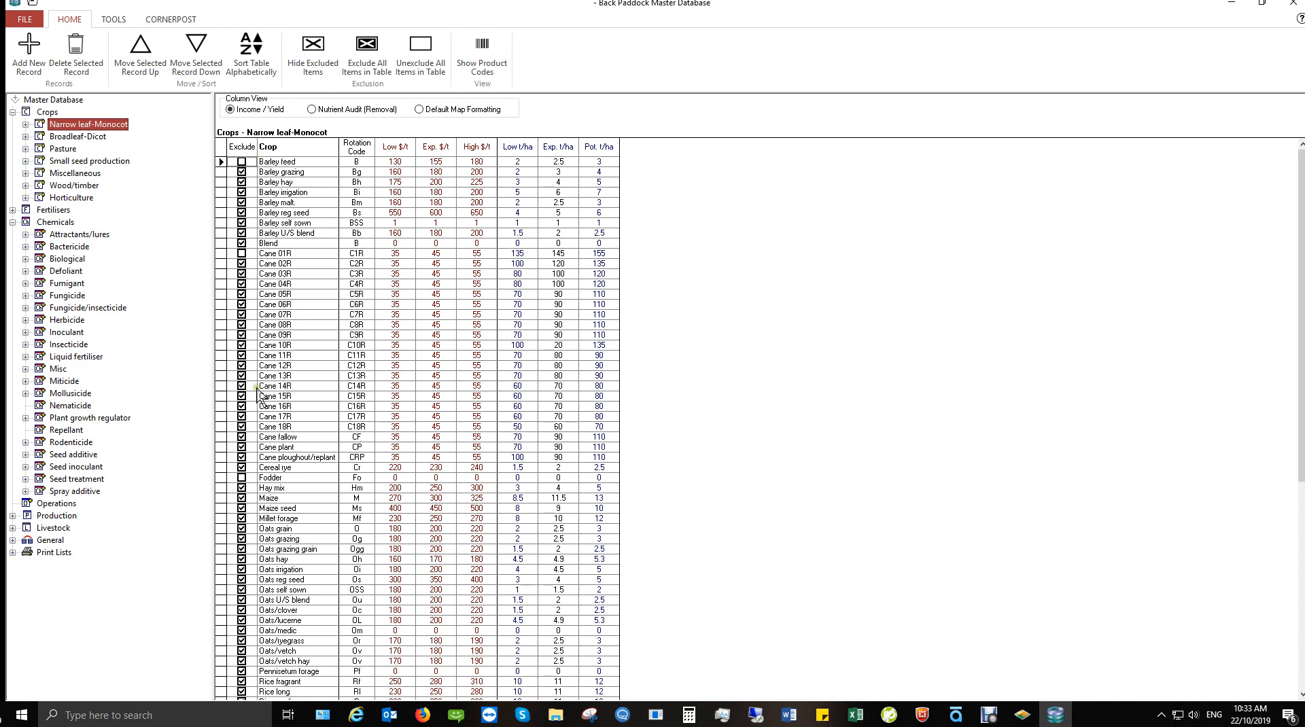
left_click(242, 202)
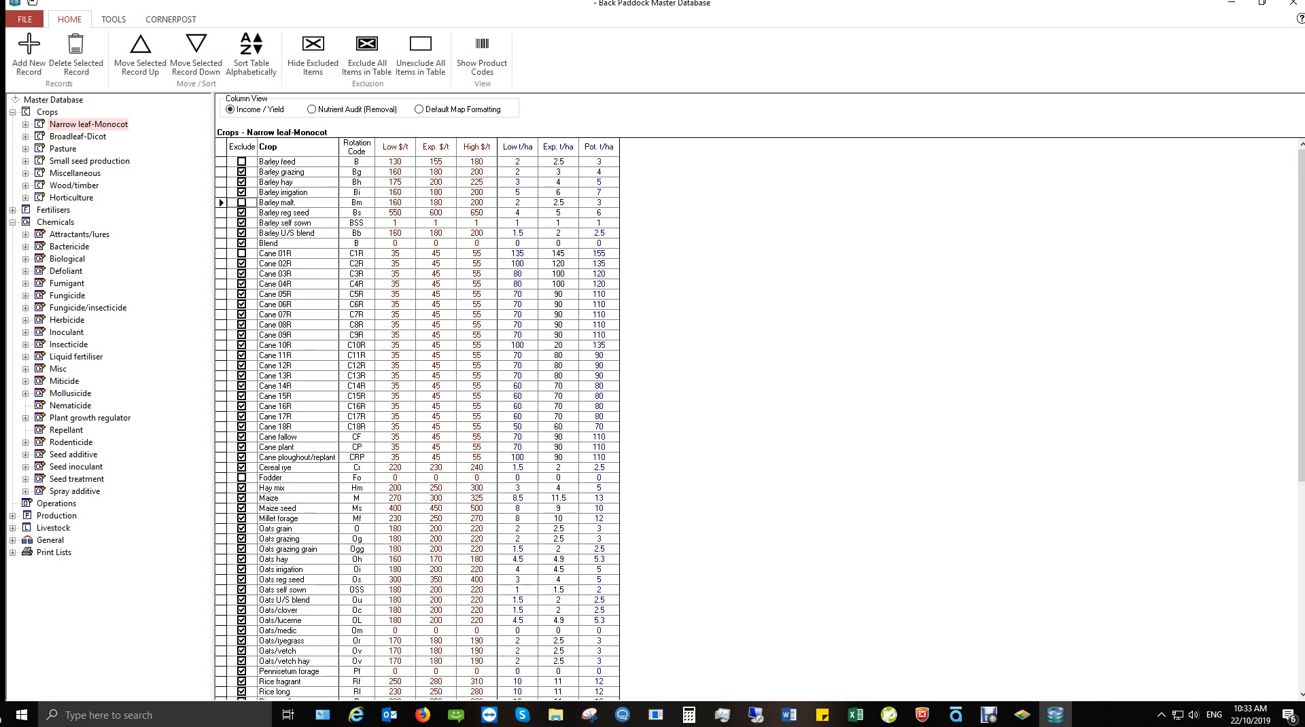
Step: Exclude all Barley malt. varieties except Commander malt/EPR and Picola malt, and collapse the Narrow leaf-Monocot list
left_click(25, 125)
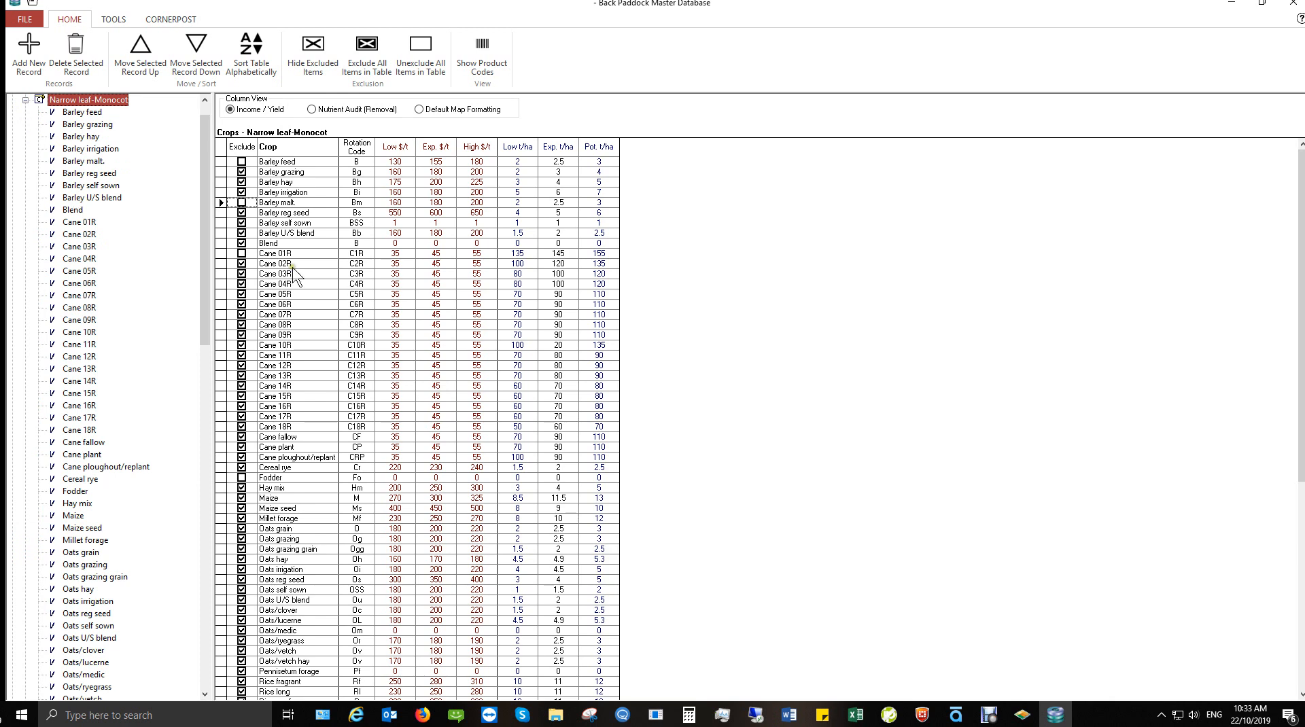
left_click(82, 163)
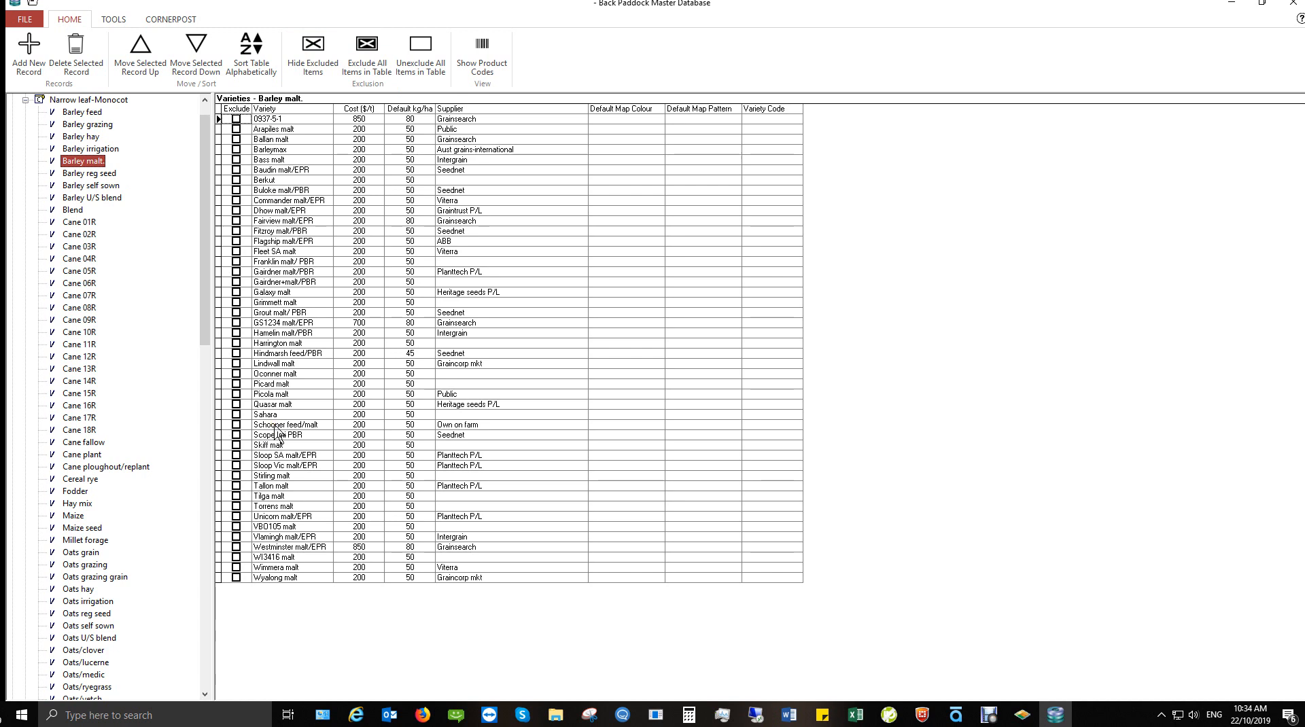
left_click(367, 68)
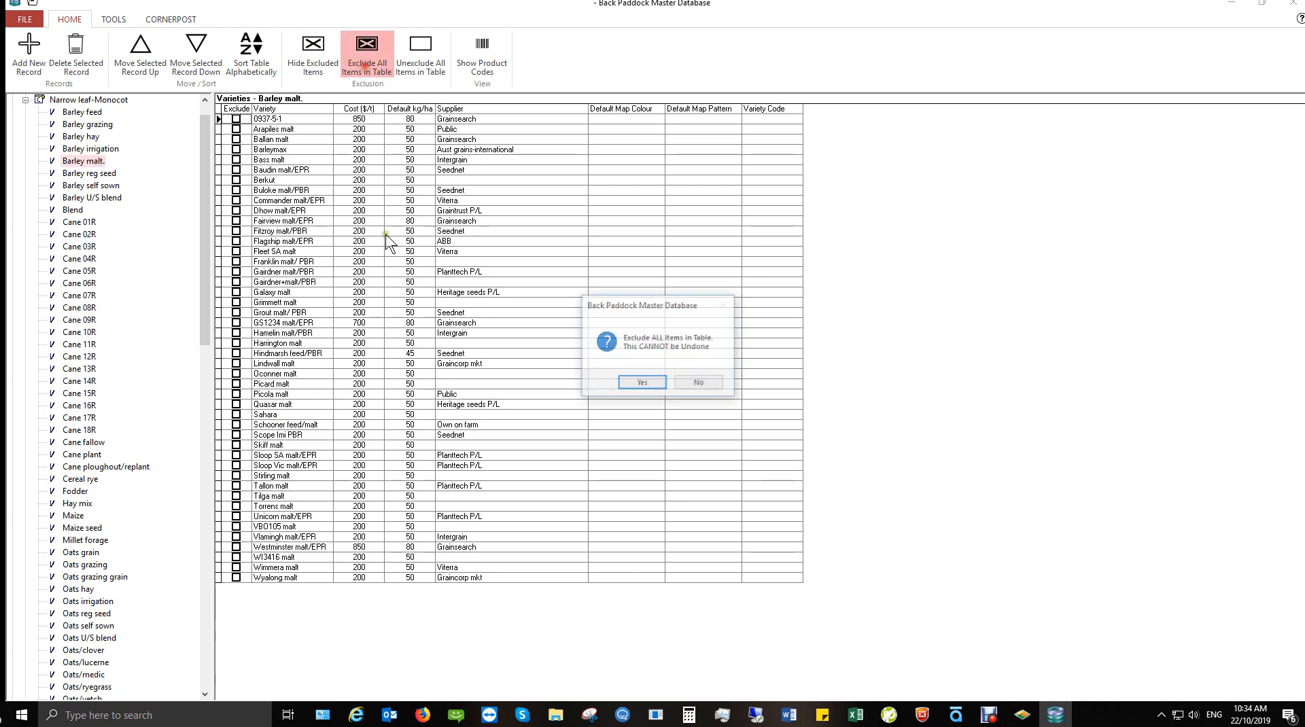
left_click(663, 384)
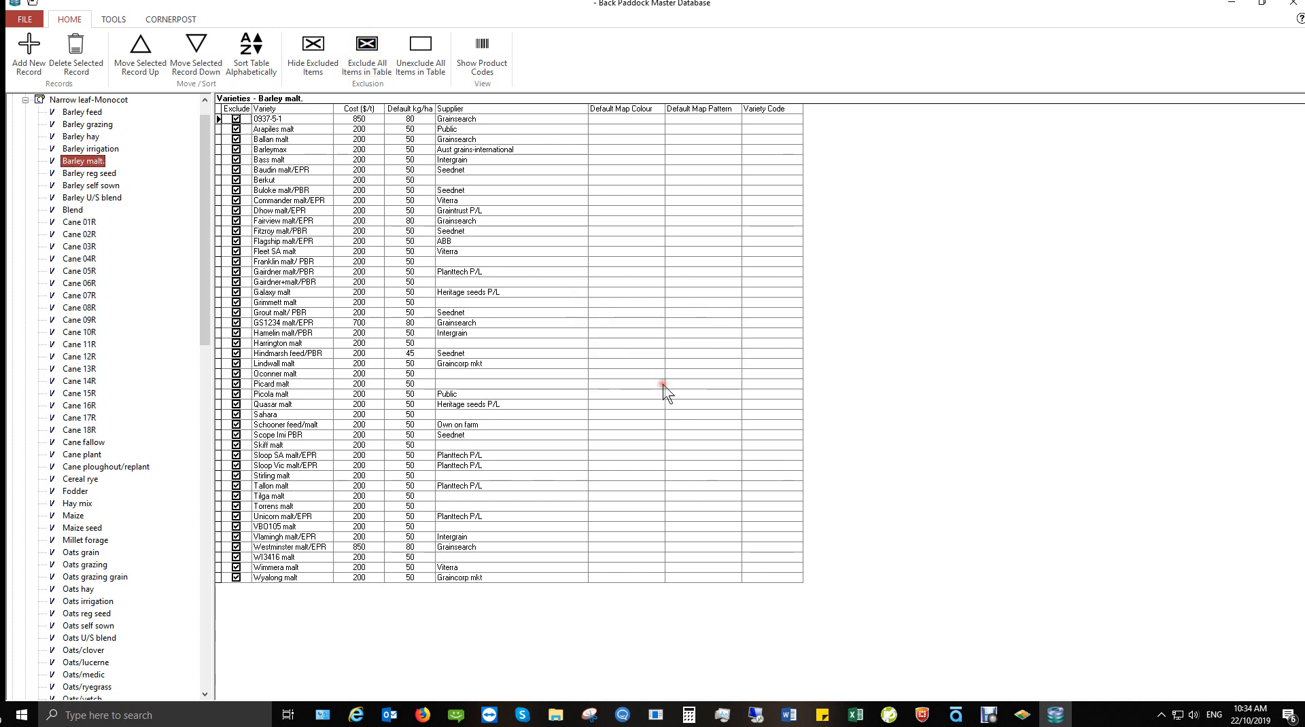
left_click(238, 201)
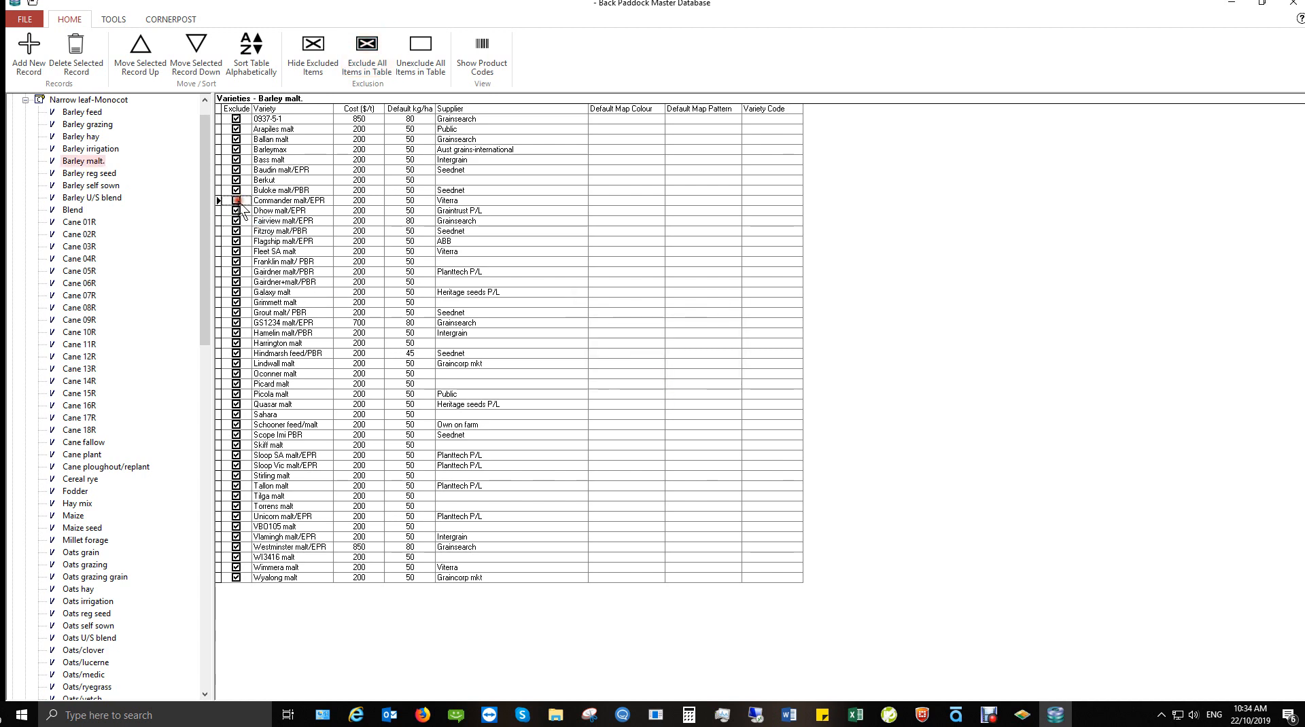
left_click(236, 394)
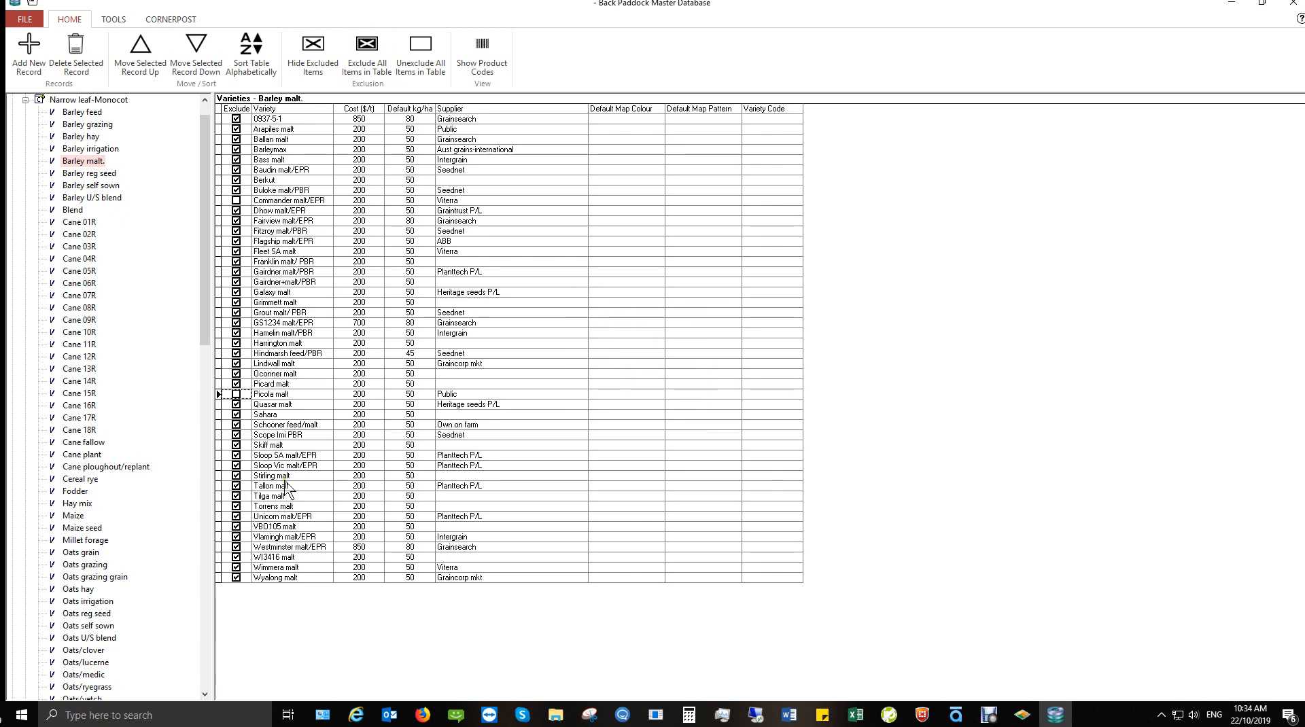
left_click(25, 101)
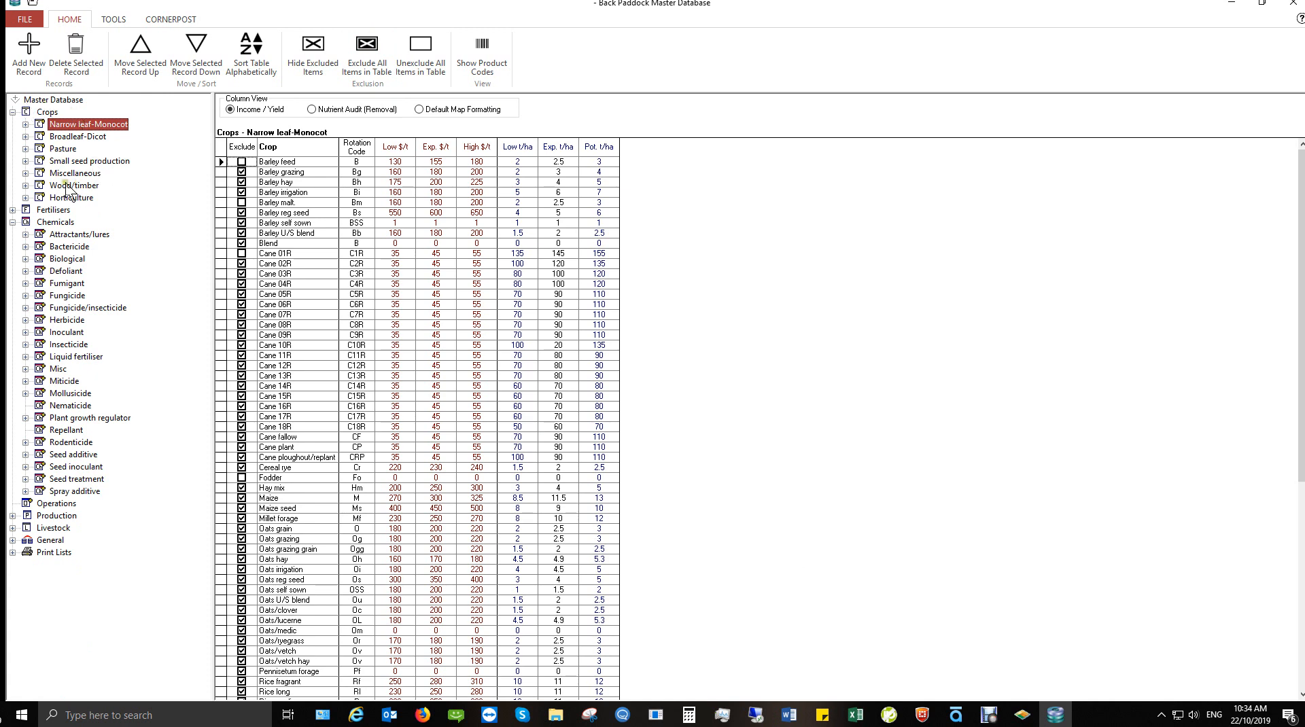
Step: Review the fertiliser vendors, Incitec Pivot Ltd's products and the herbicide records in the Master Database
left_click(57, 212)
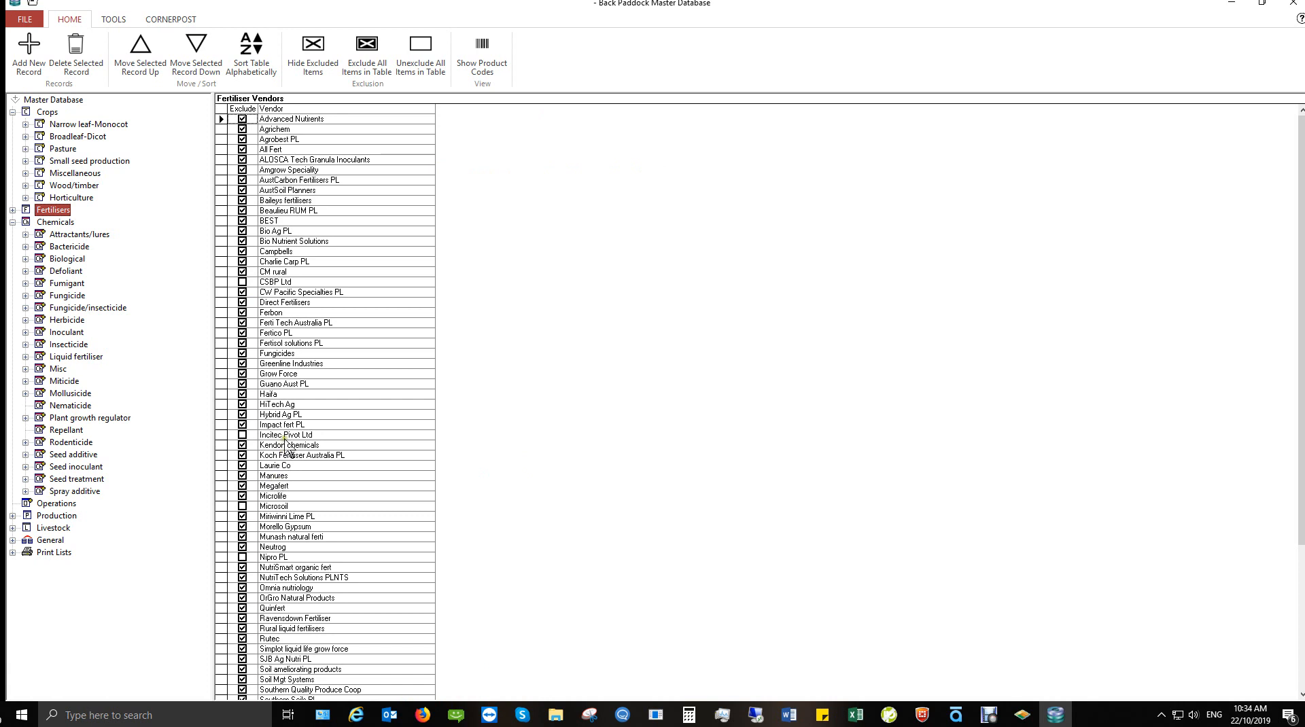
left_click(12, 210)
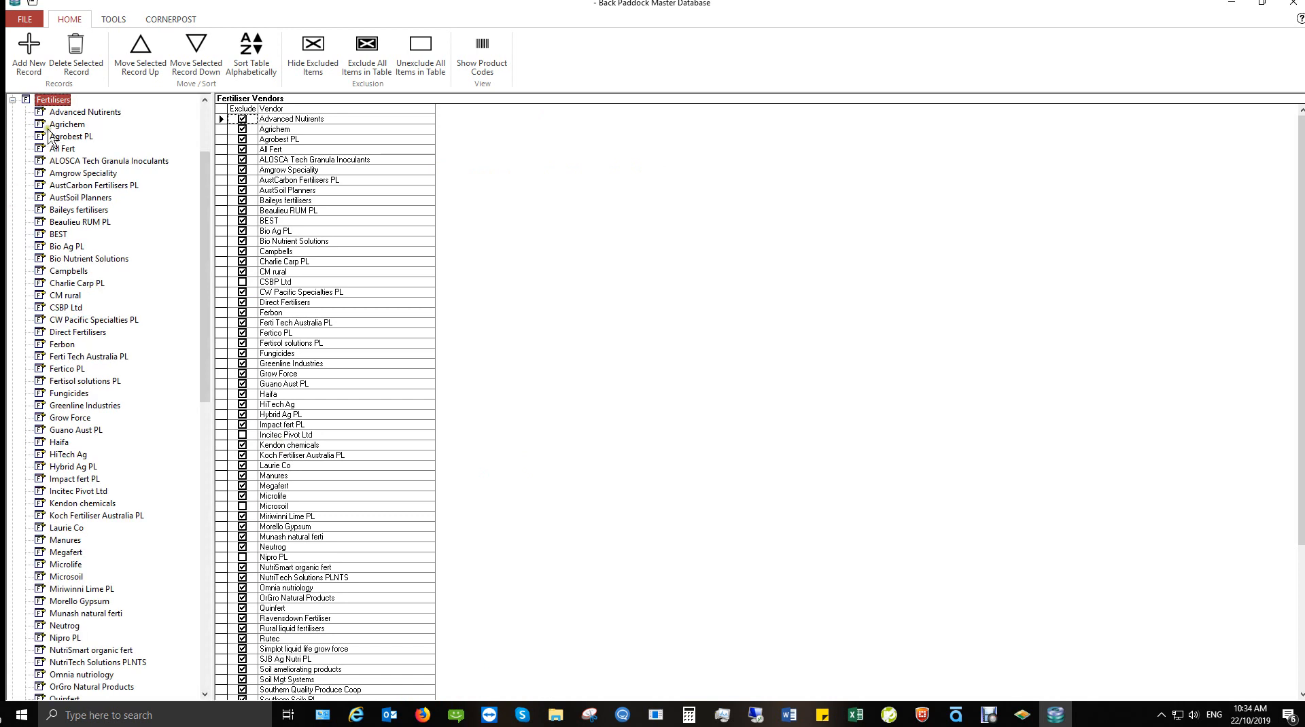
left_click(79, 492)
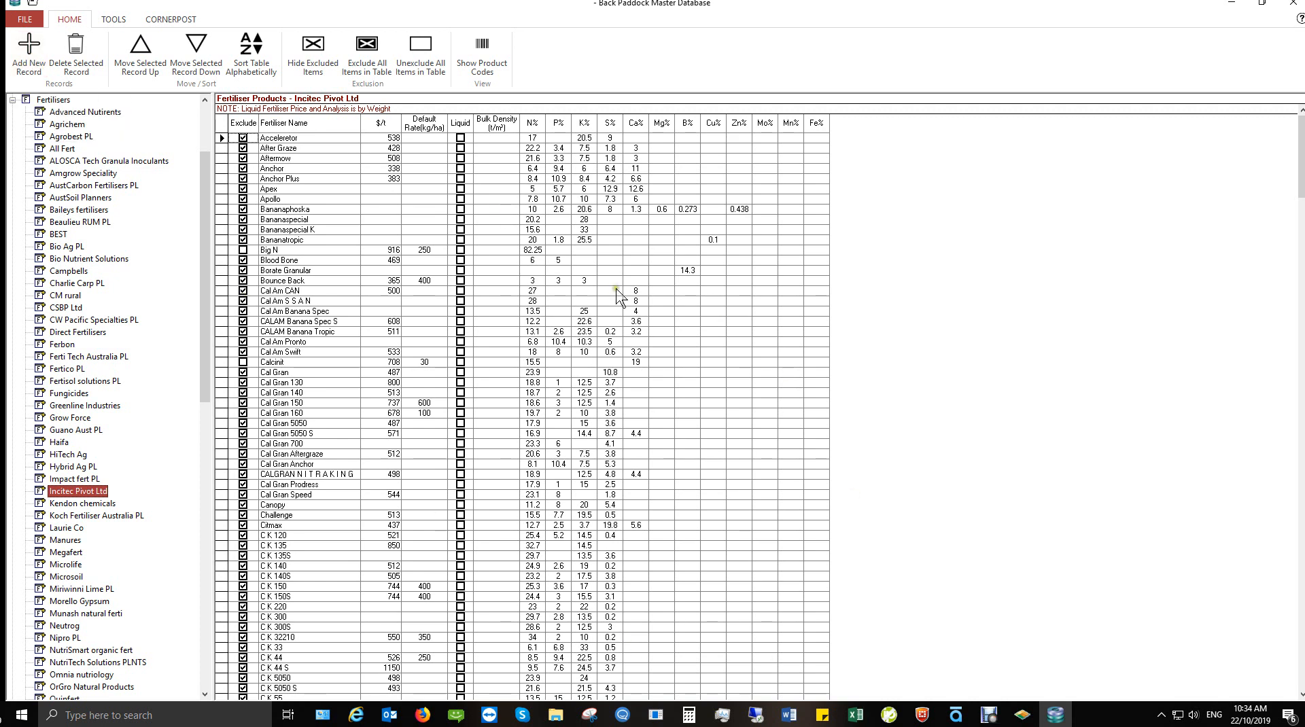
left_click(12, 100)
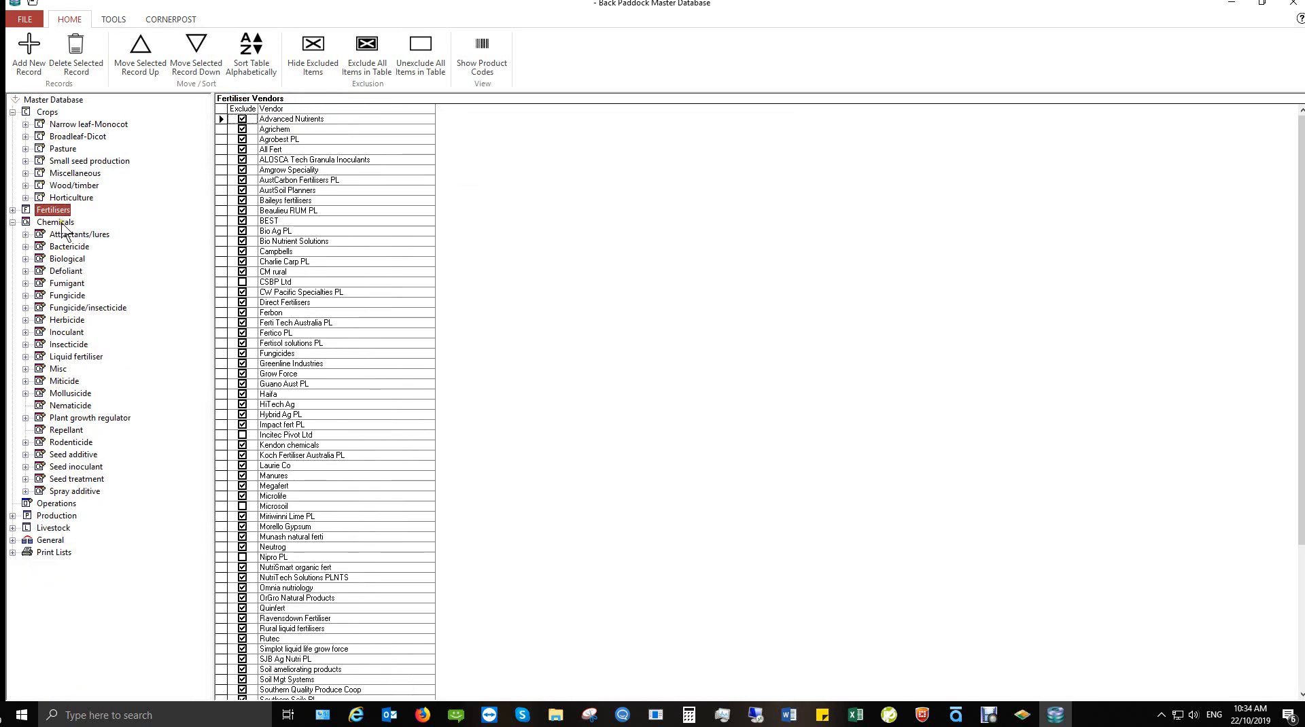
left_click(59, 224)
left_click(66, 320)
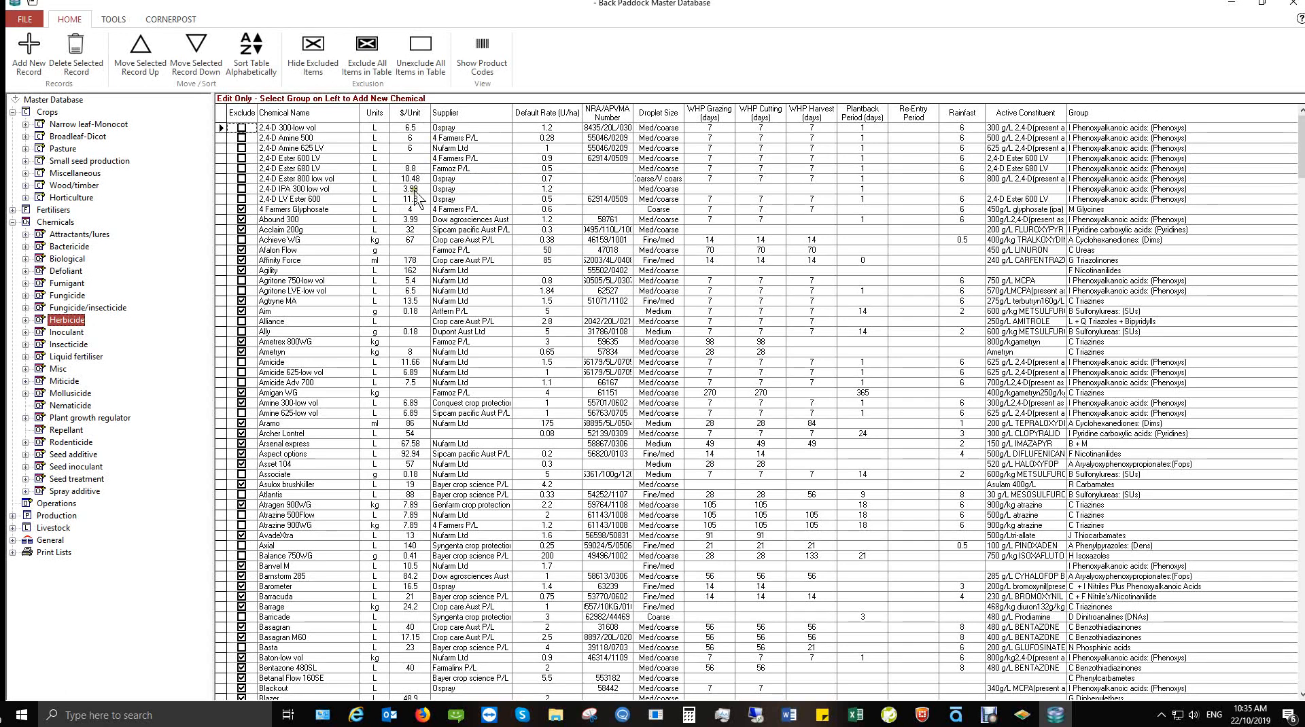
Step: Recheck the Incitec Pivot Ltd fertiliser products and examine the Narrow leaf-Monocot crop names, prices and yields
left_click(54, 210)
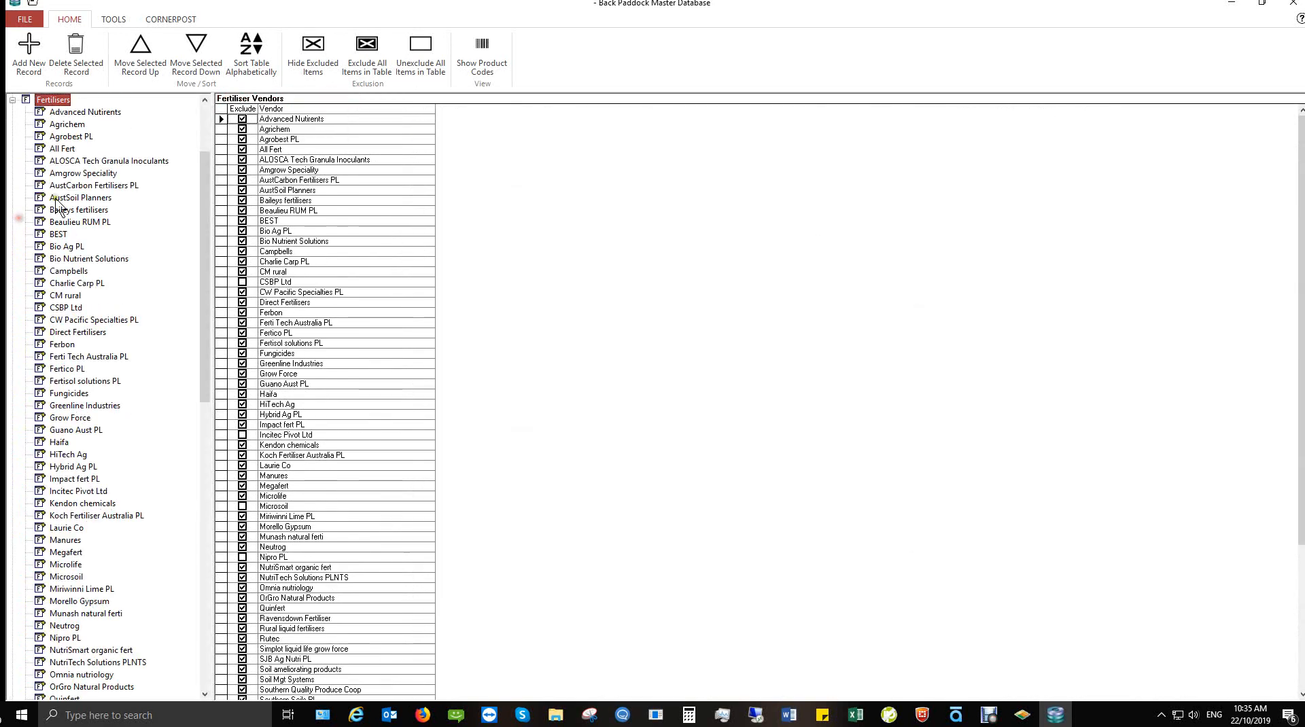
left_click(80, 490)
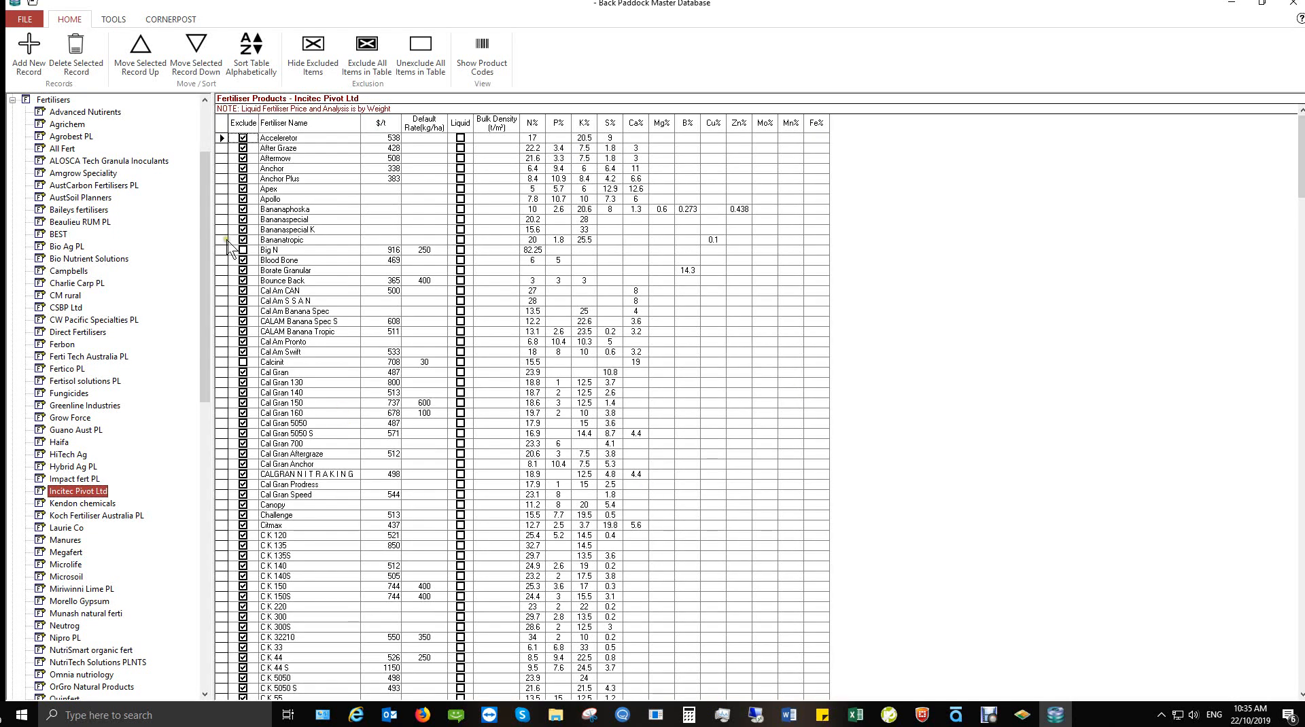
left_click(13, 99)
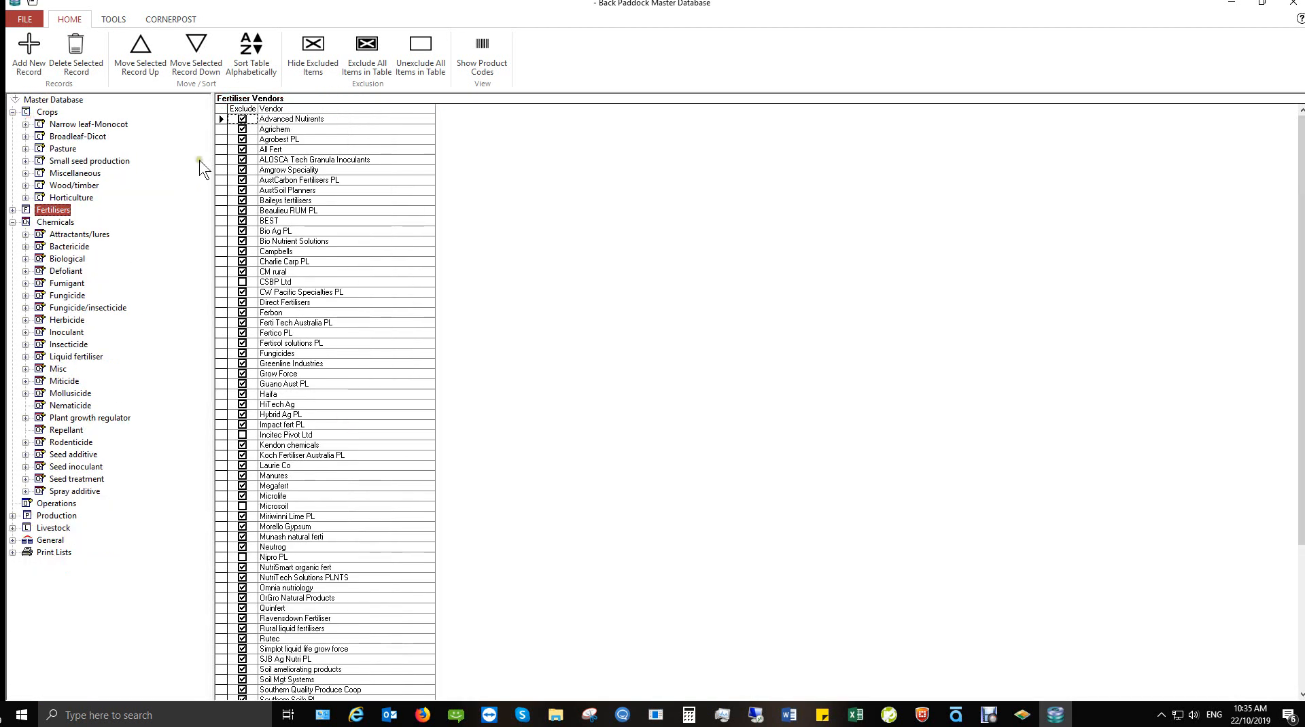
left_click(72, 125)
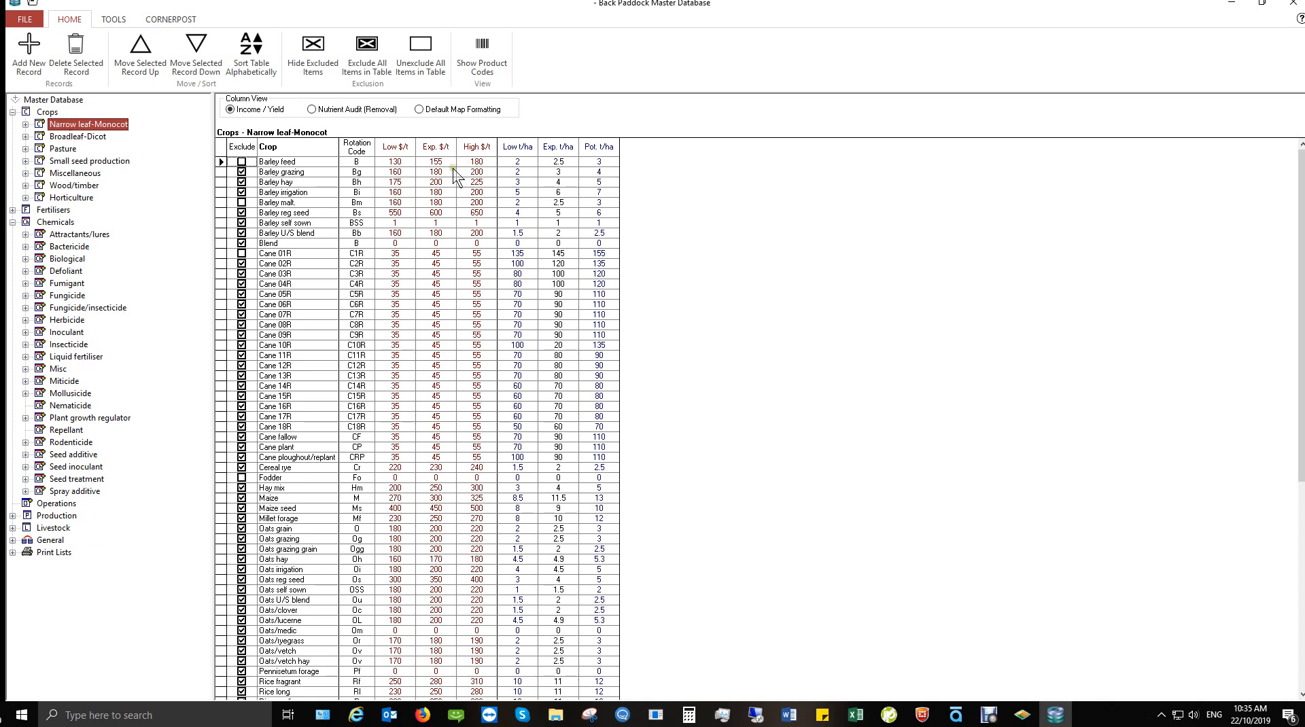
left_click(298, 163)
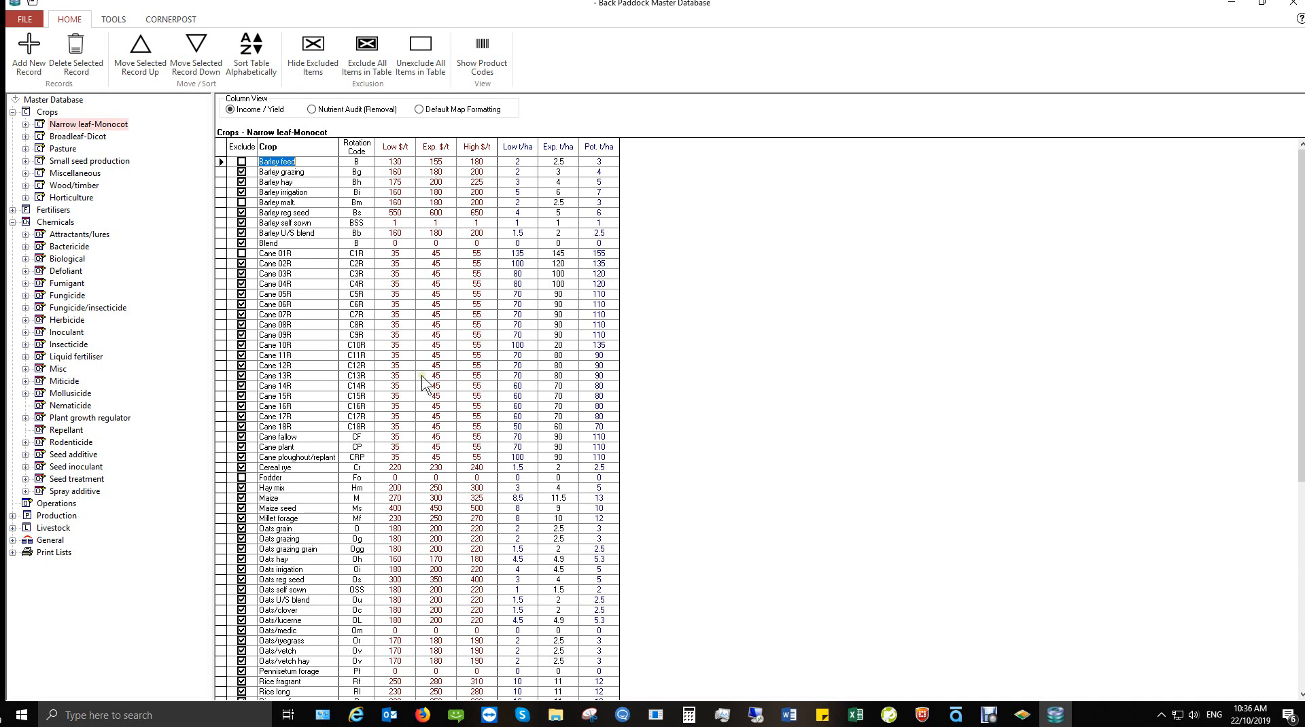
Step: Minimise the Master Database, check the crop types offered for the Timber paddock and return to the Wood paddock
left_click(1231, 4)
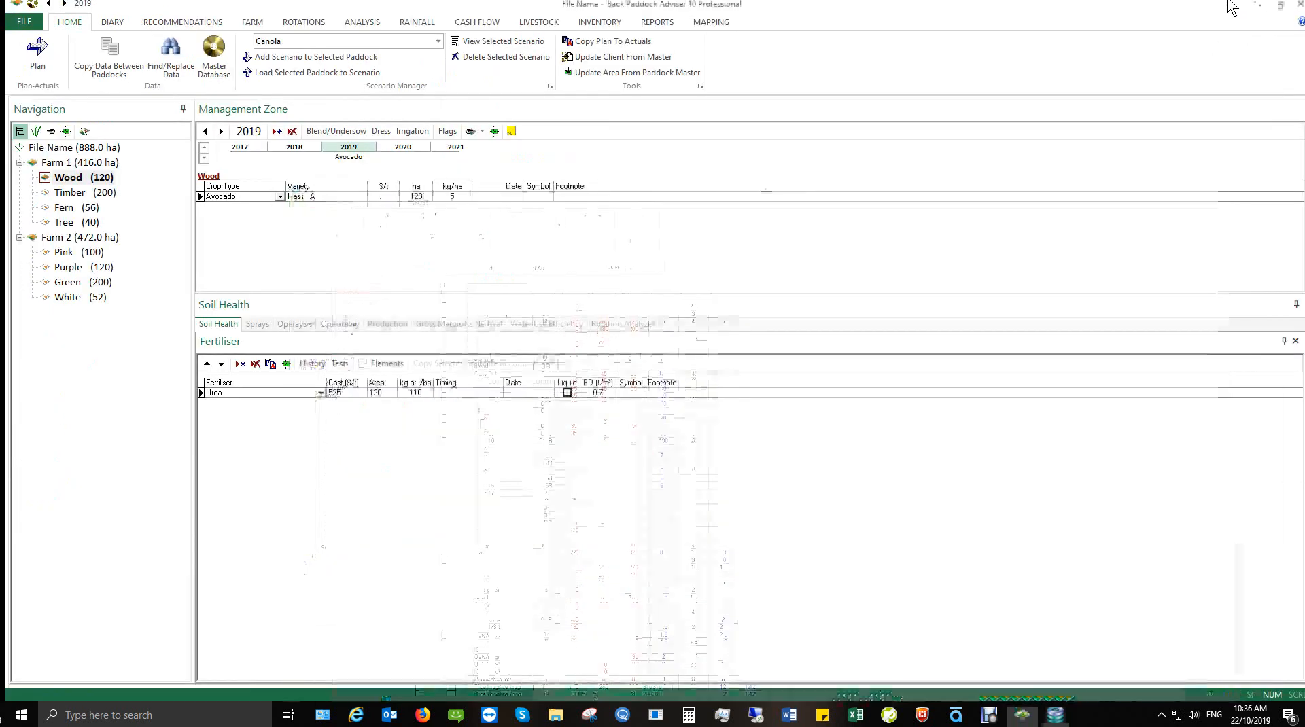
left_click(82, 192)
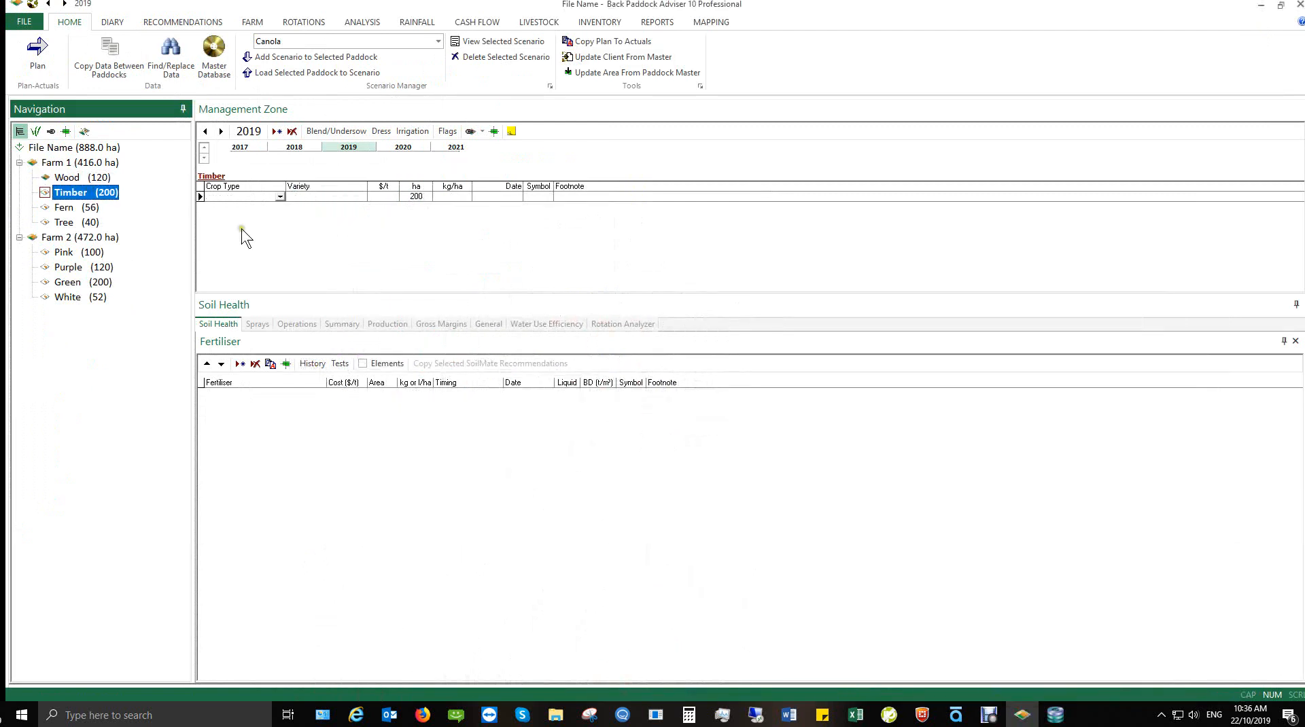
left_click(279, 197)
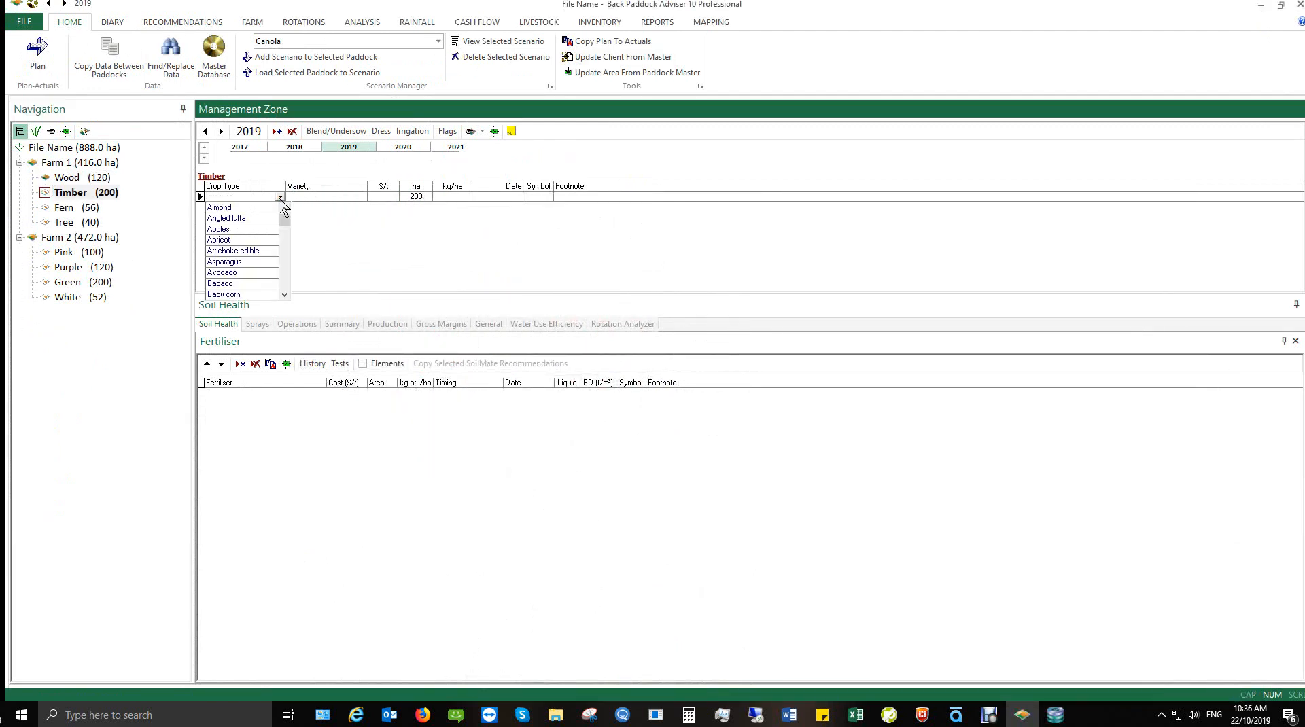
mouse_move(284, 219)
left_mouse_down()
mouse_move(299, 321)
mouse_move(271, 198)
left_mouse_up()
left_click(280, 197)
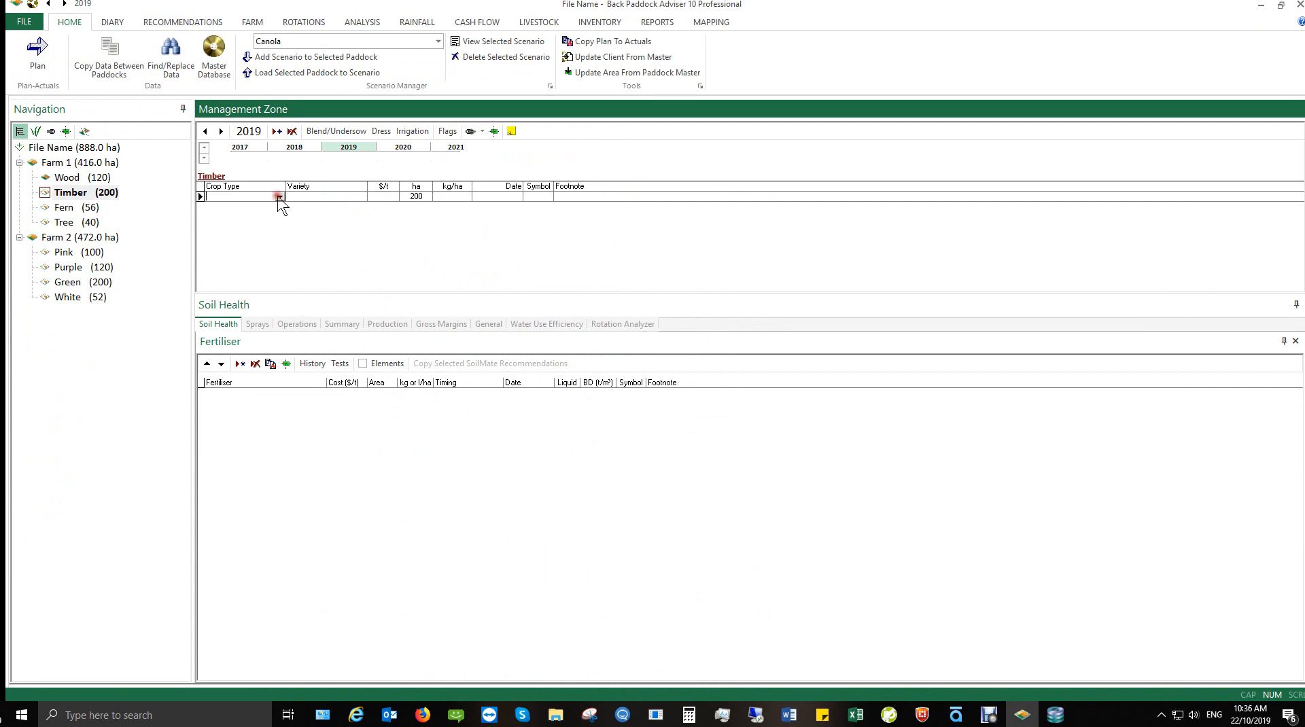
left_click(96, 177)
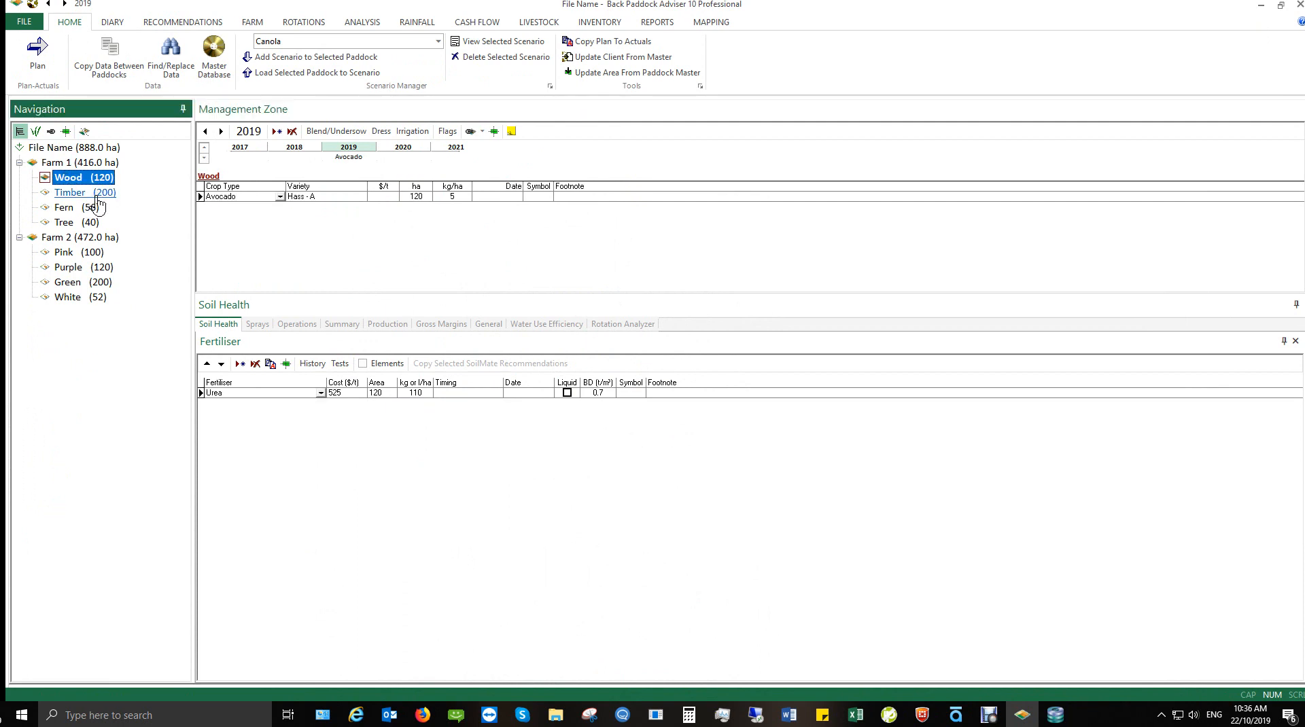
Step: Switch to the How To Guides page in Firefox and review the Create Basic File, Mapping and Master Database module entries
left_click(423, 715)
scroll(900, 408, "up", 4)
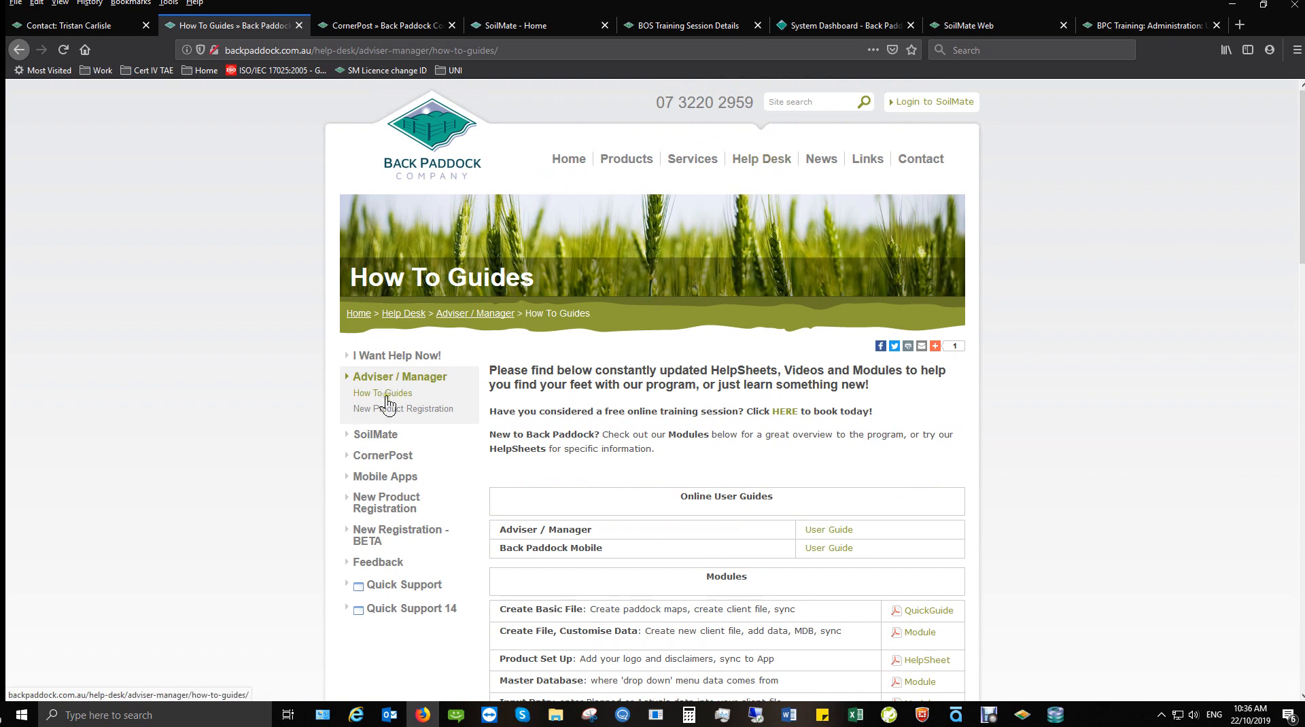
scroll(646, 631, "down", 3)
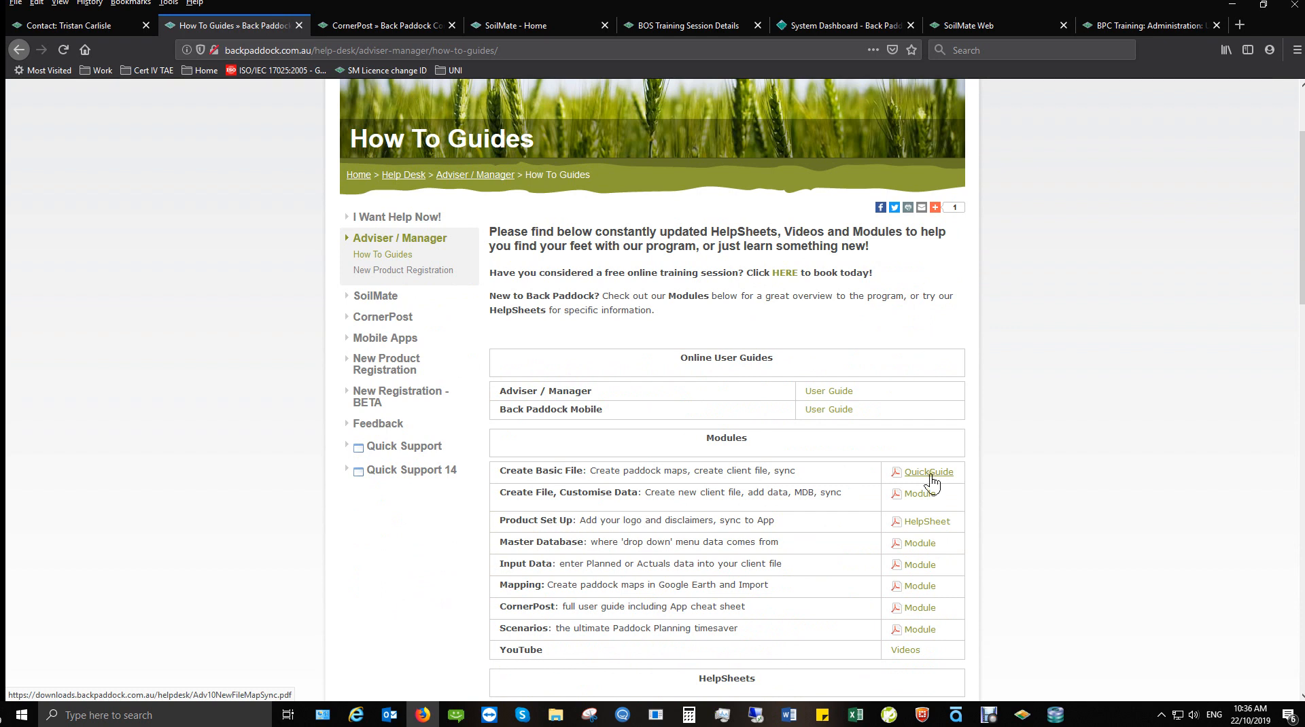
left_click_drag(793, 470, 503, 469)
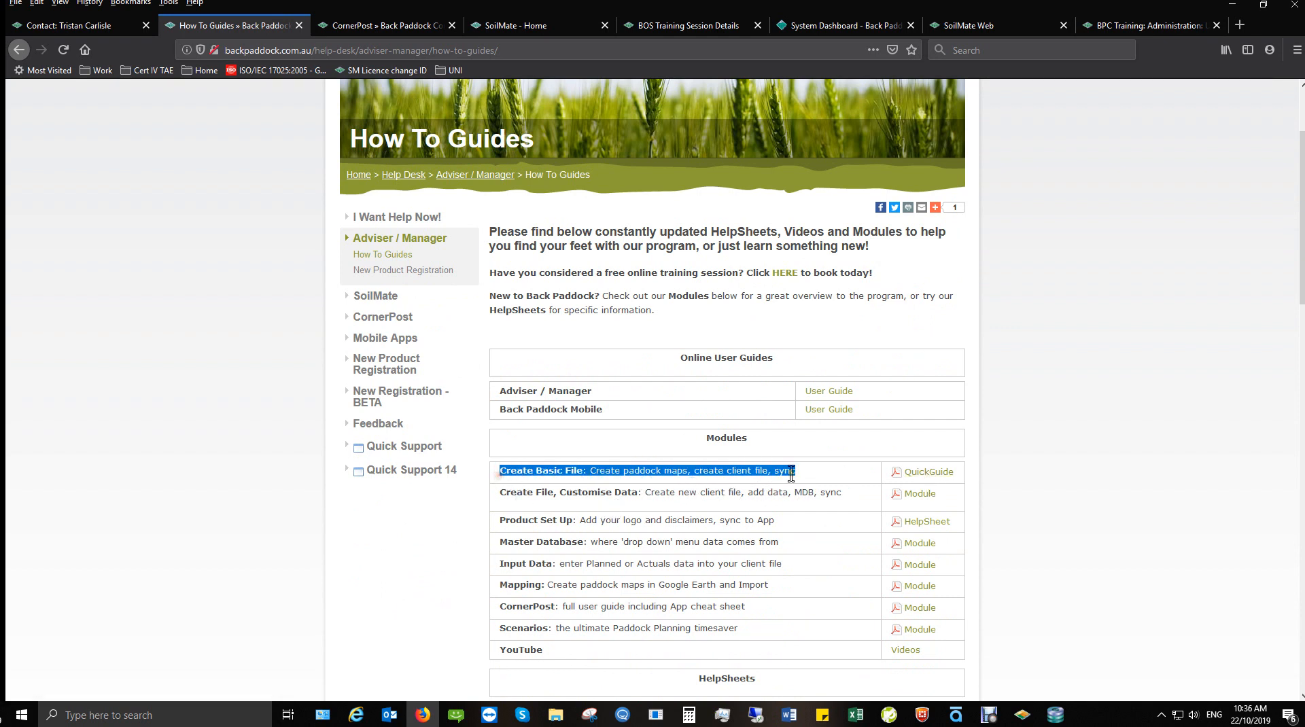
left_click(797, 473)
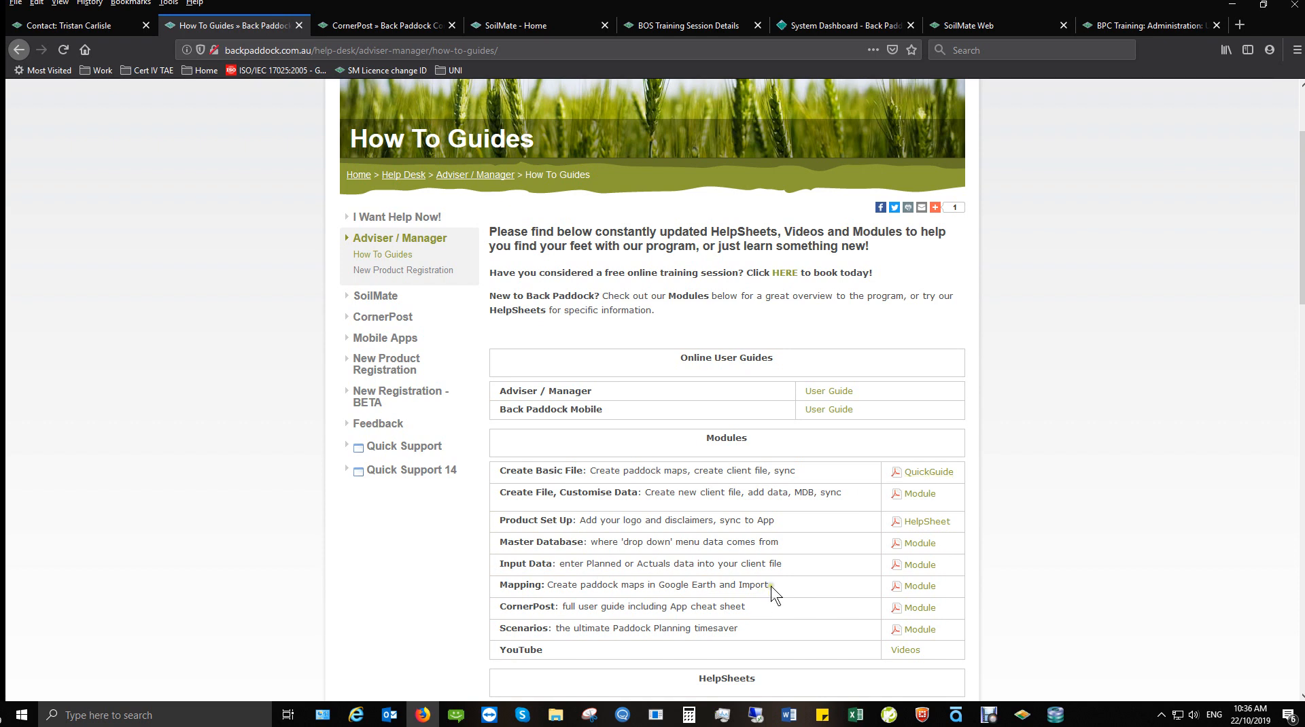
left_click_drag(770, 584, 495, 585)
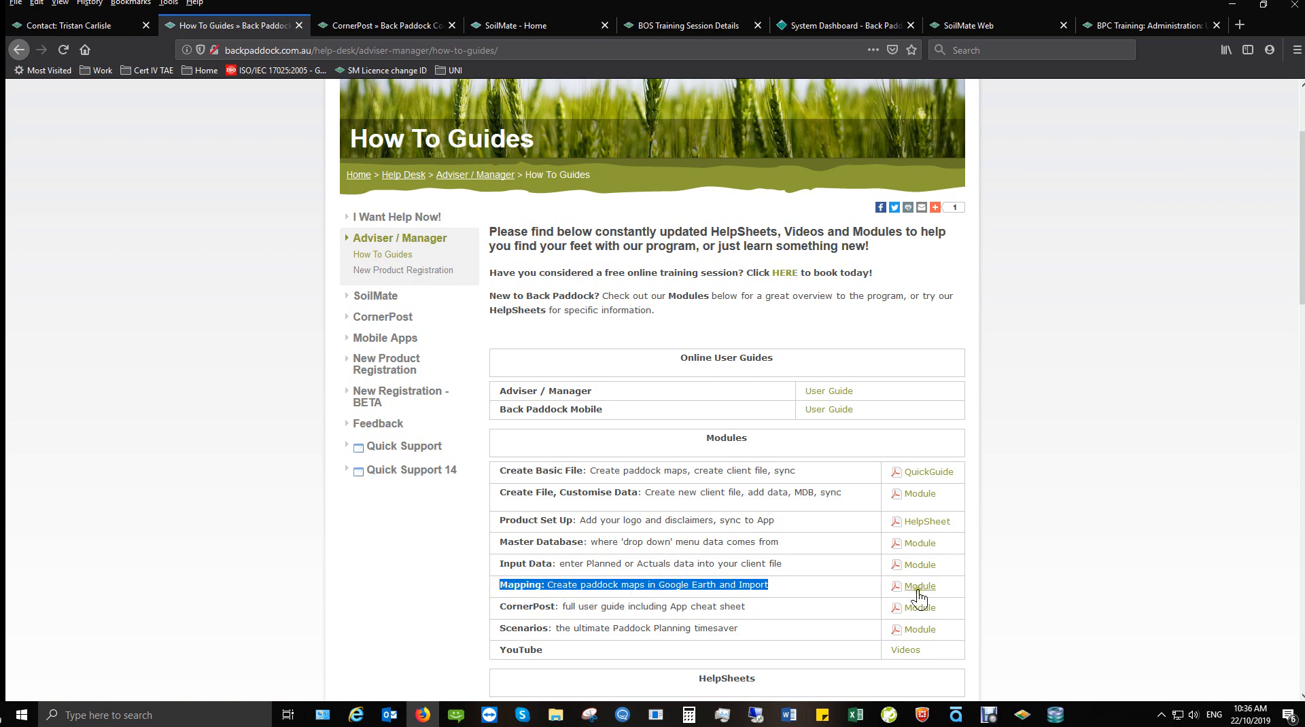
left_click(808, 586)
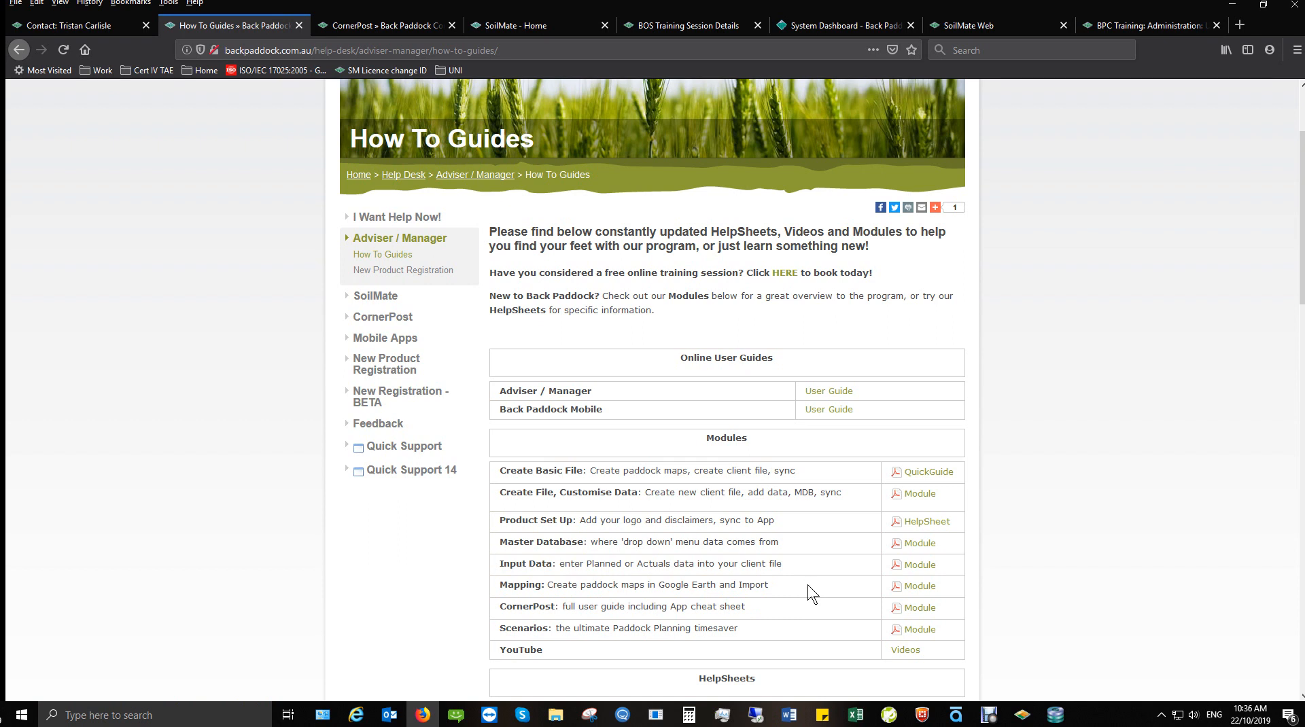
left_click_drag(779, 544, 497, 543)
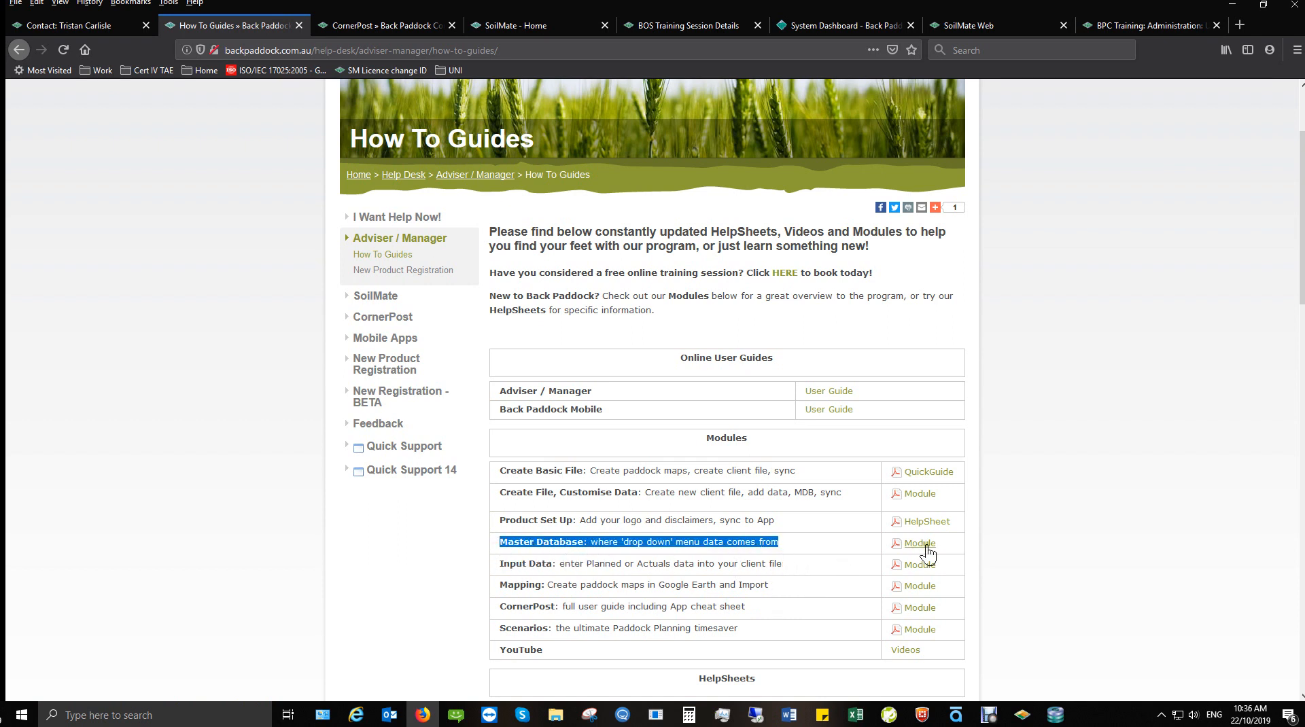
left_click(870, 545)
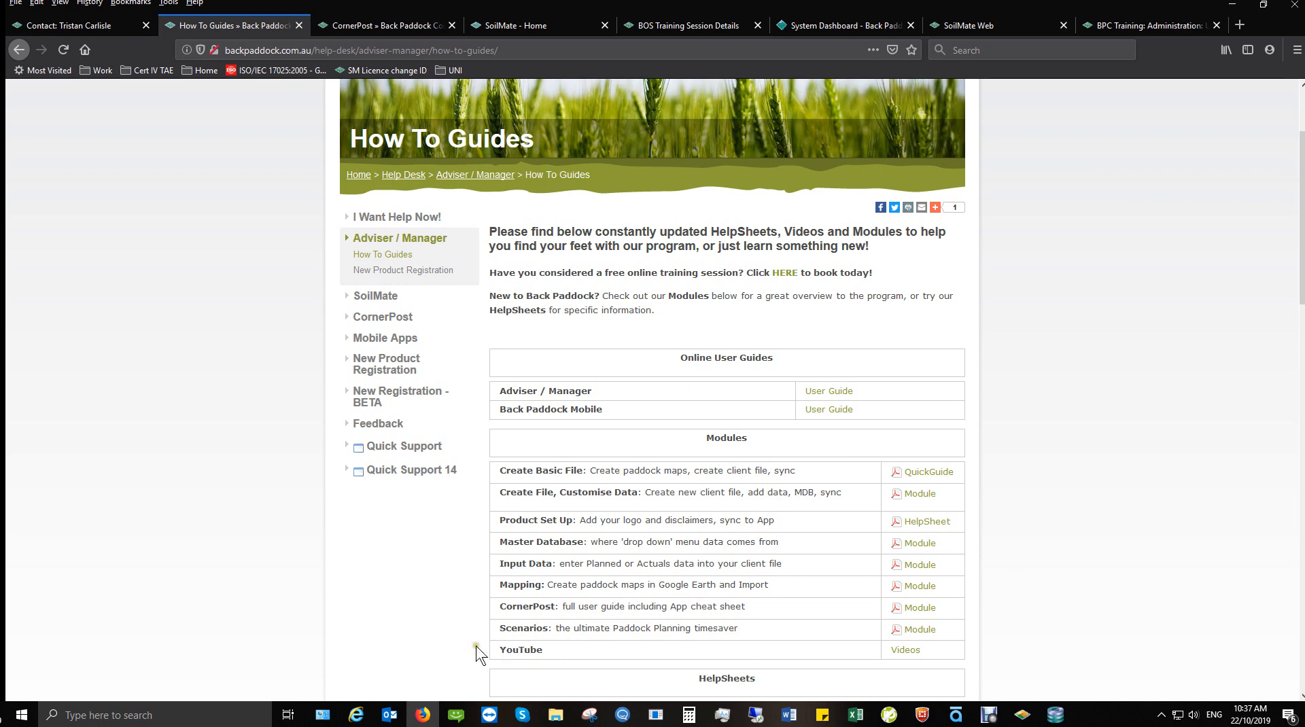
Step: Look through the rest of the How To Guides modules, open the Help Desk page and examine its contact and training options
scroll(797, 650, "down", 3)
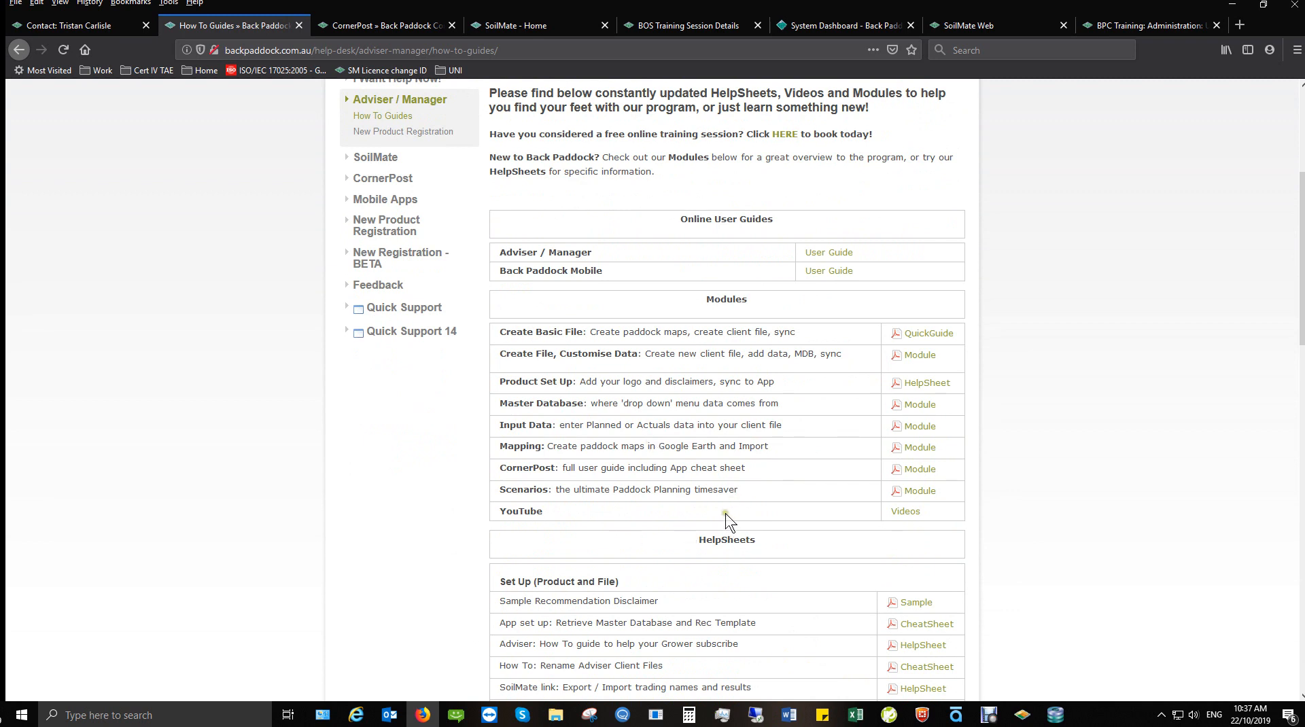
scroll(704, 505, "up", 5)
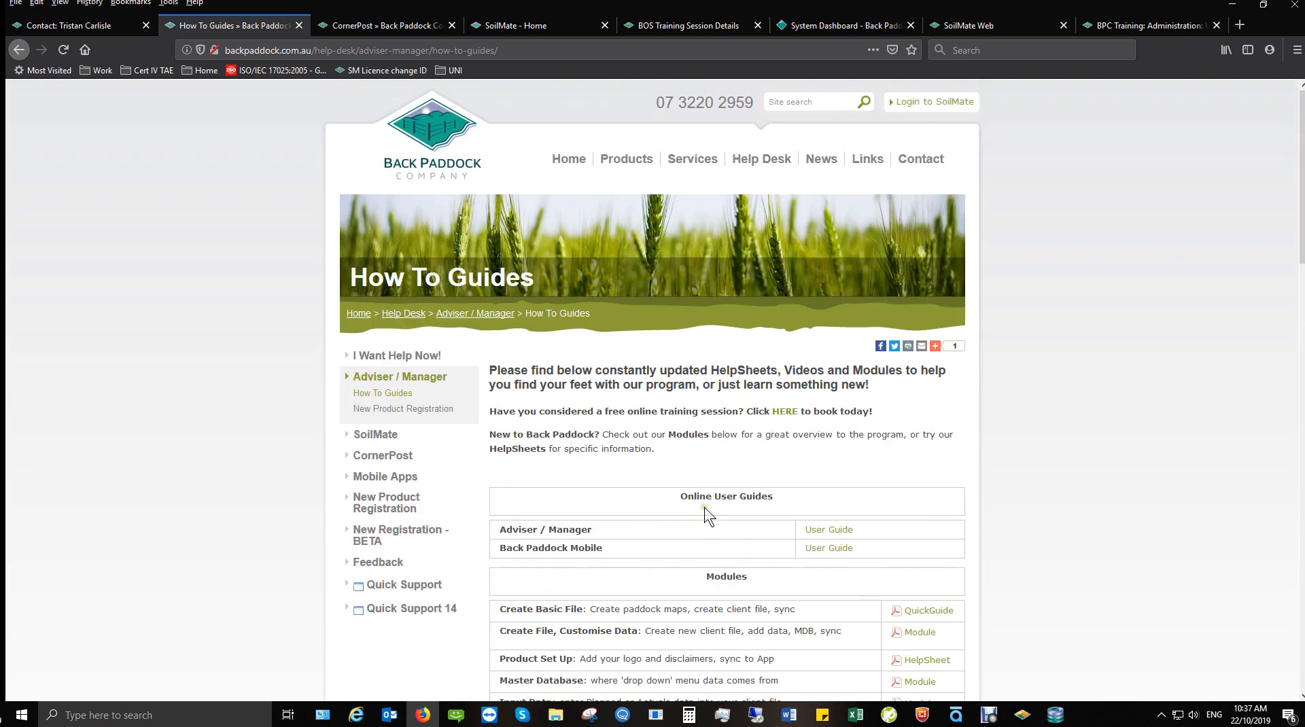
left_click(770, 172)
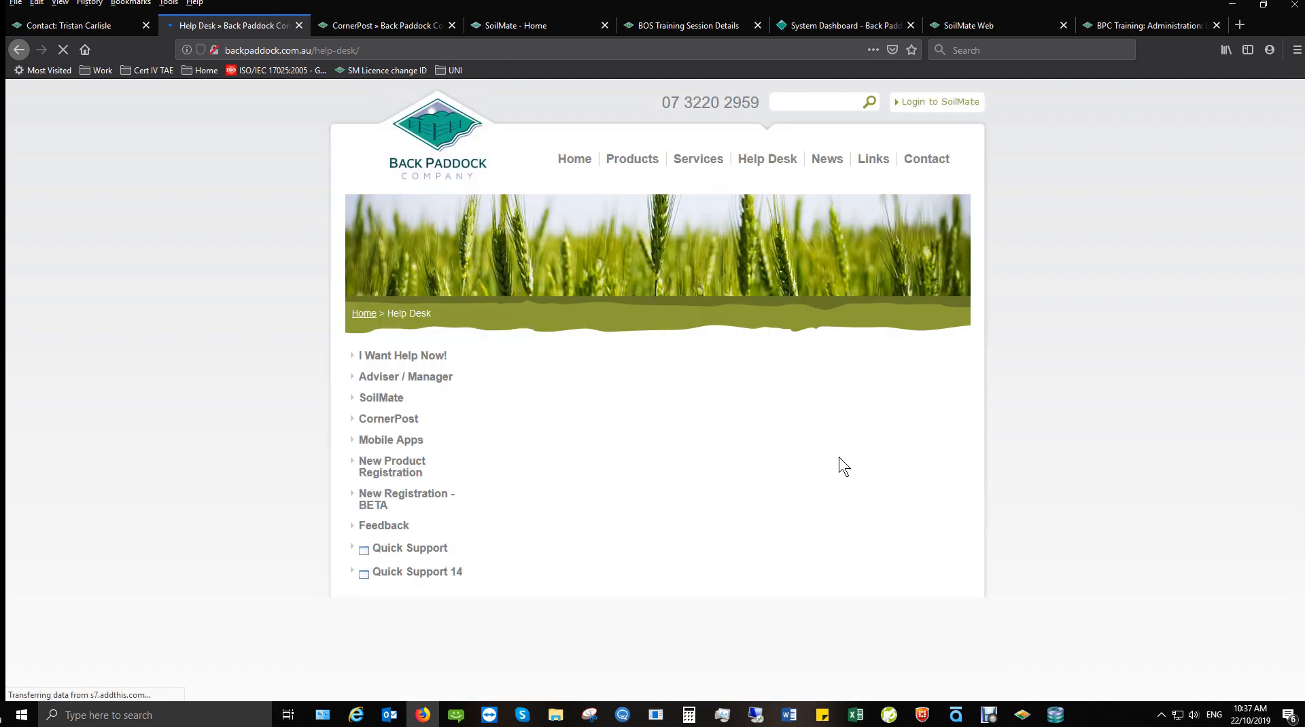
left_click_drag(654, 102, 748, 104)
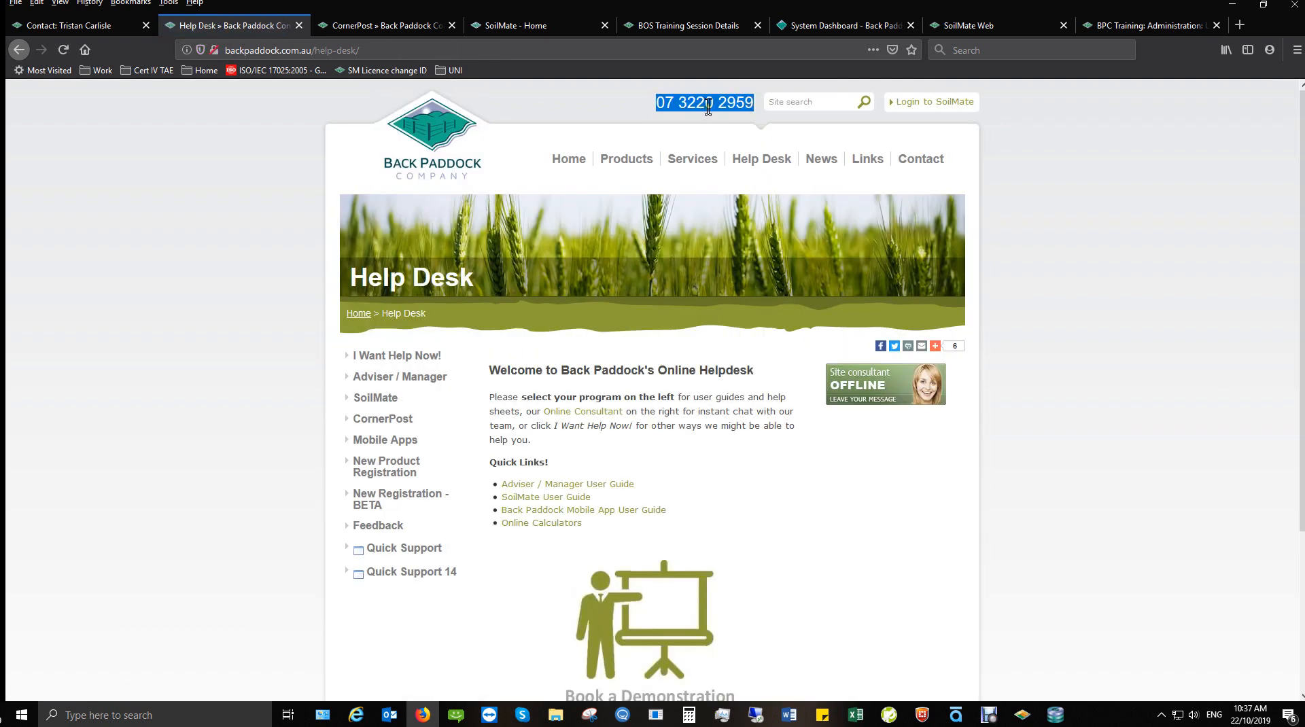
left_click(846, 537)
scroll(945, 537, "down", 3)
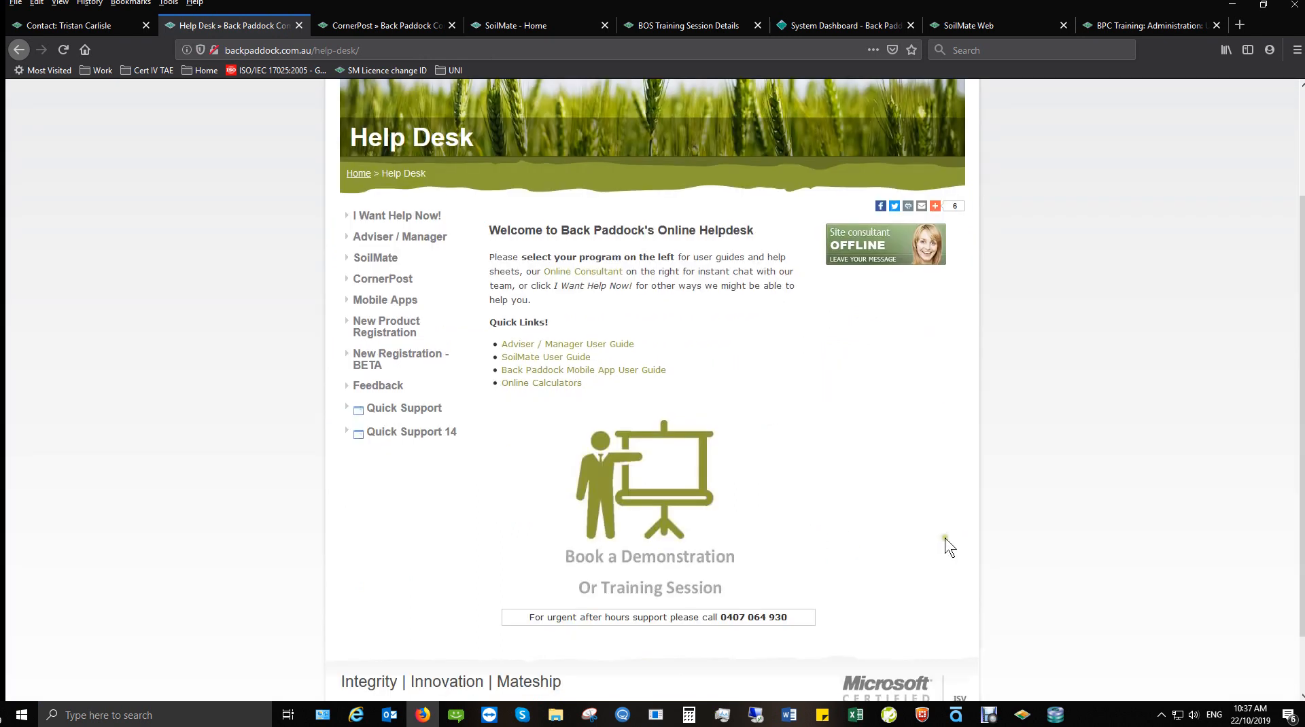
Step: Open the demonstration or training session booking form, review its required fields and return to the Help Desk page
left_click(666, 428)
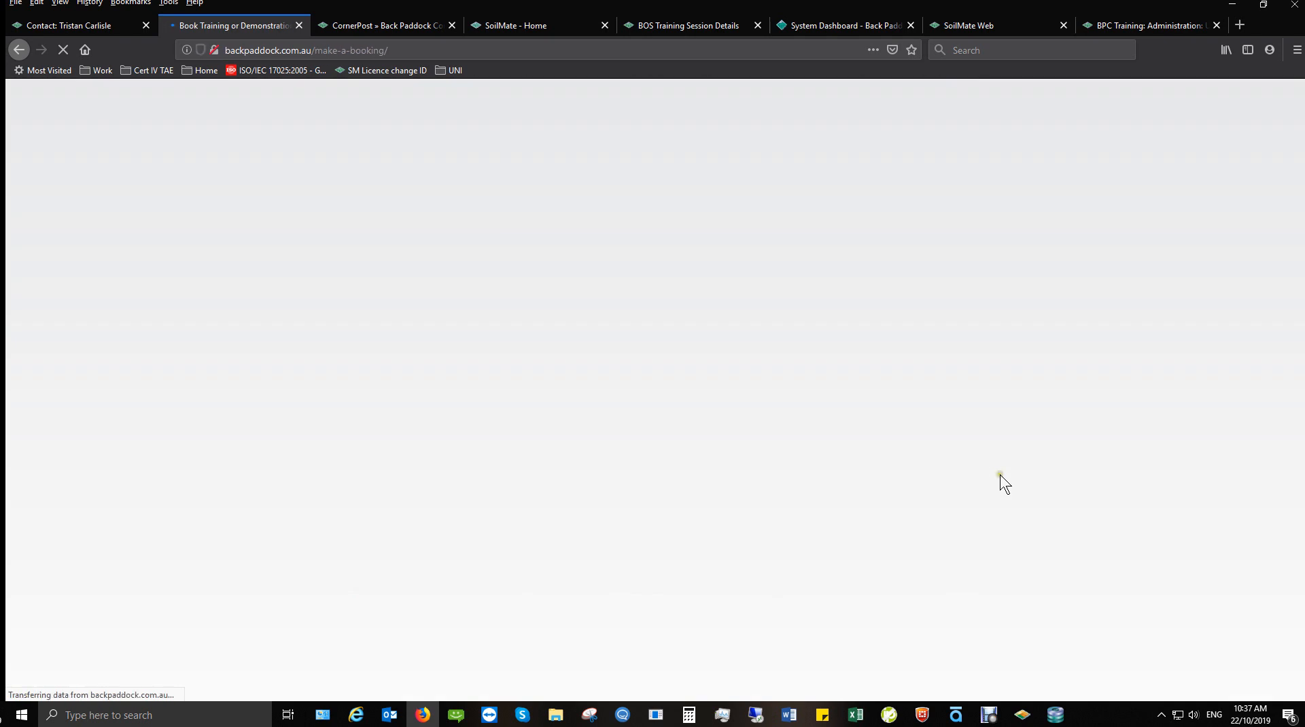
scroll(897, 465, "down", 3)
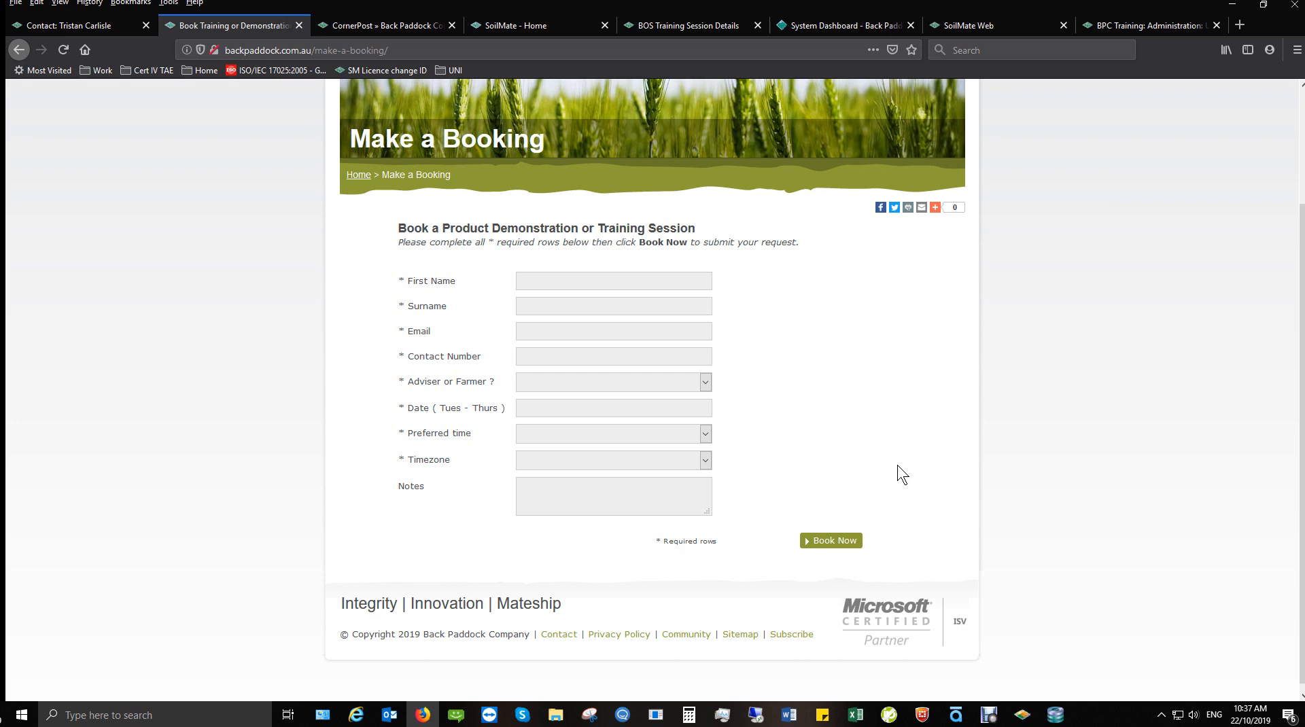
scroll(895, 462, "up", 2)
left_click(749, 158)
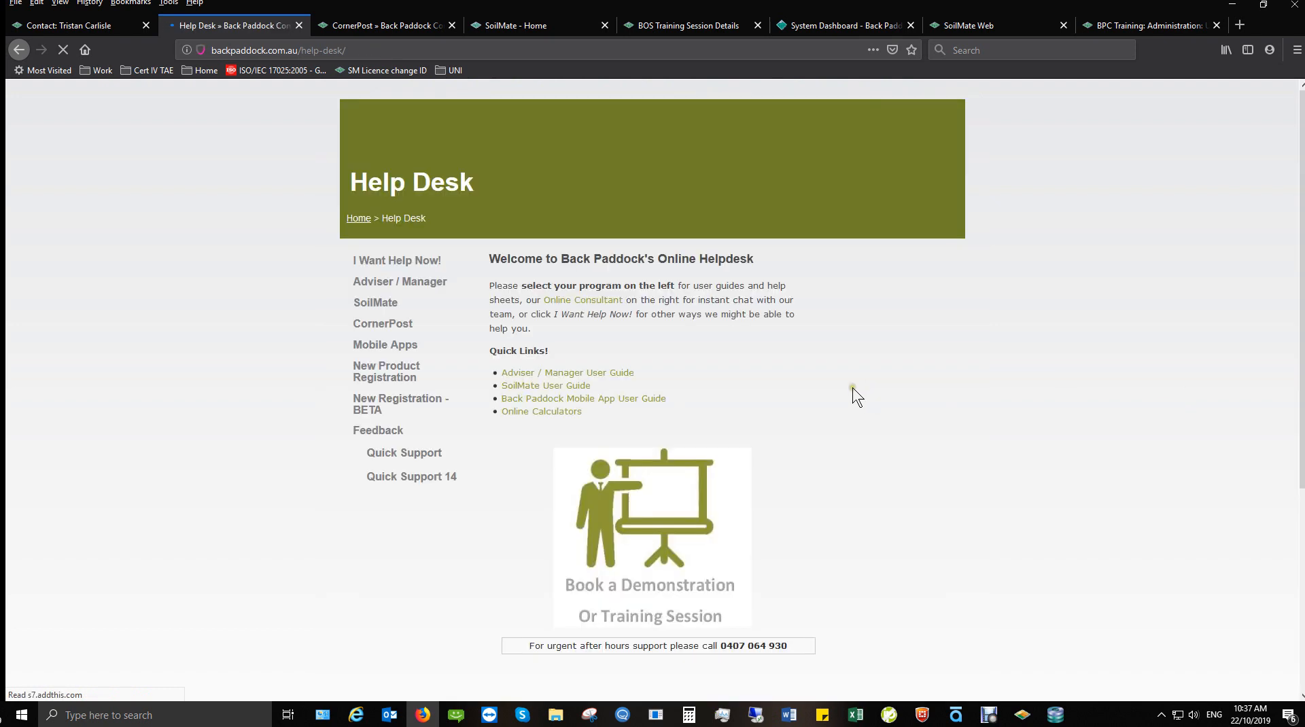